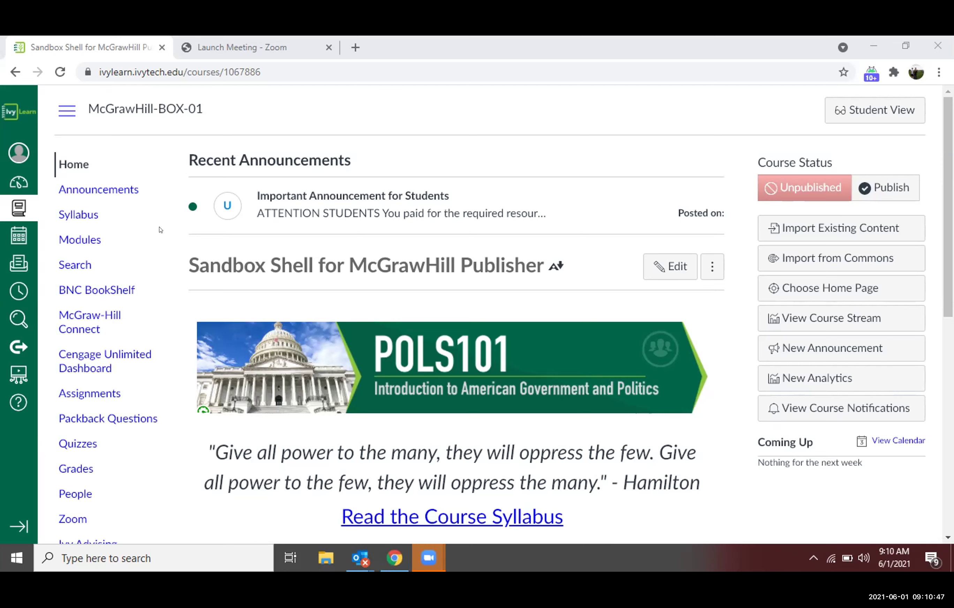
# - Start pairing this course with McGraw-Hill Connect, choosing a section in an existing Connect course
pyautogui.click(72, 322)
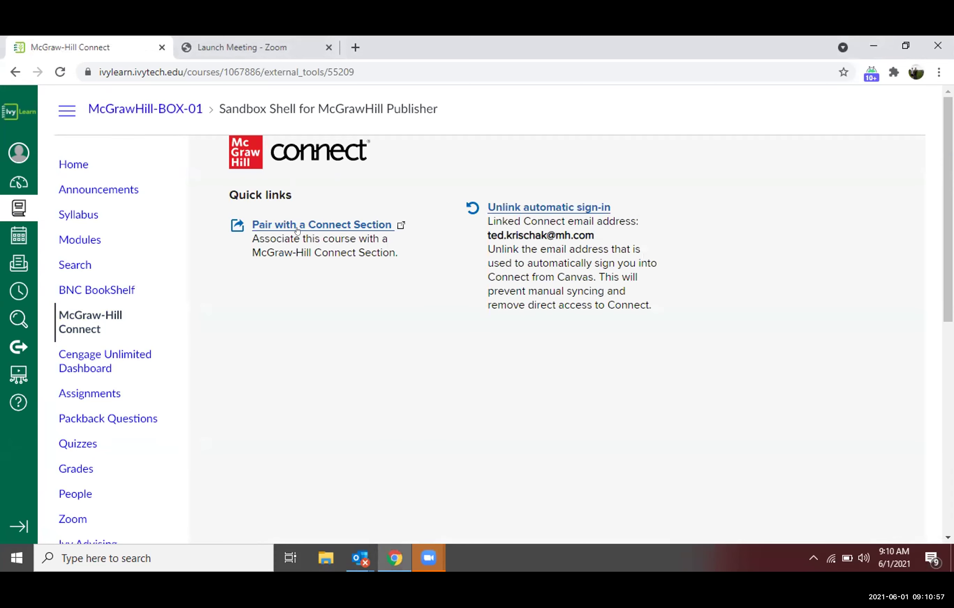
pyautogui.click(286, 223)
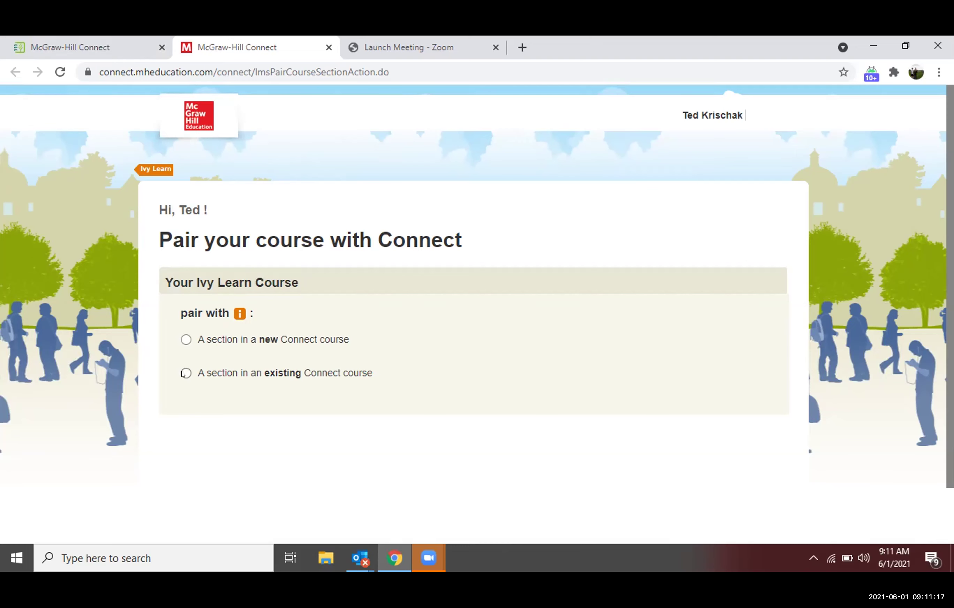
pyautogui.click(185, 373)
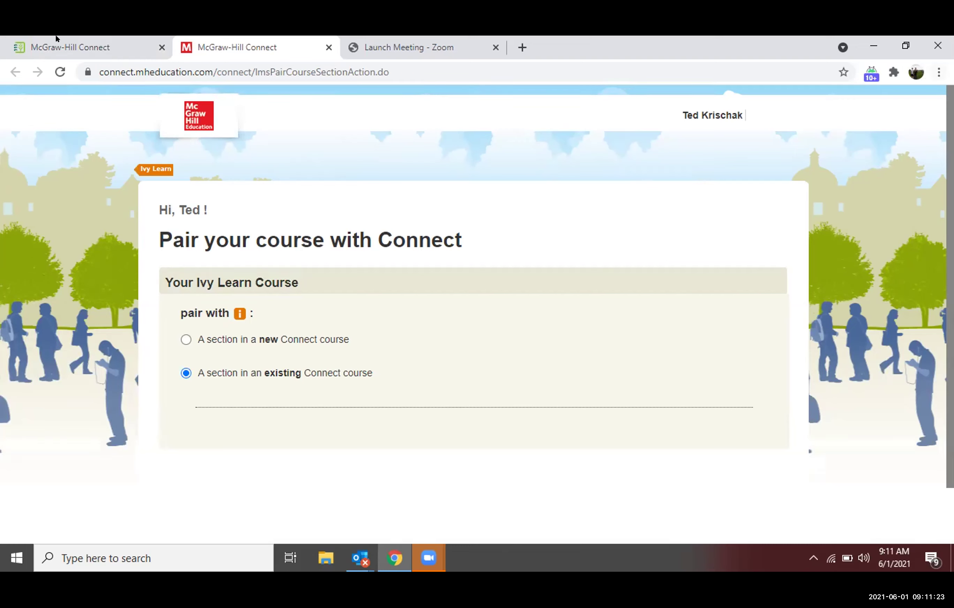
# - Choose the POLS101 Summer 2021 course under Political Science as the existing Connect course to pair with
pyautogui.scroll(-15, 477, 313)
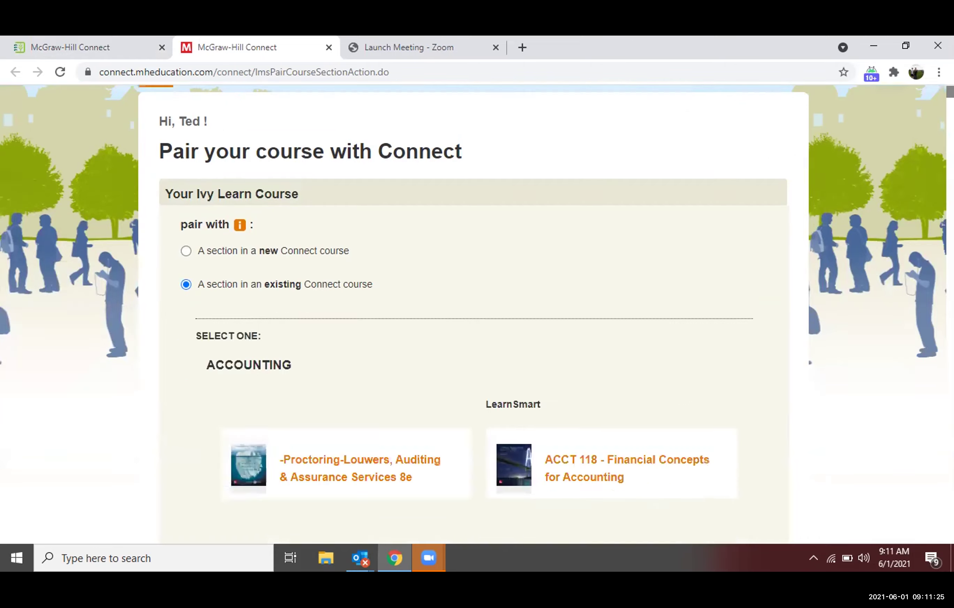
pyautogui.scroll(-20, 477, 312)
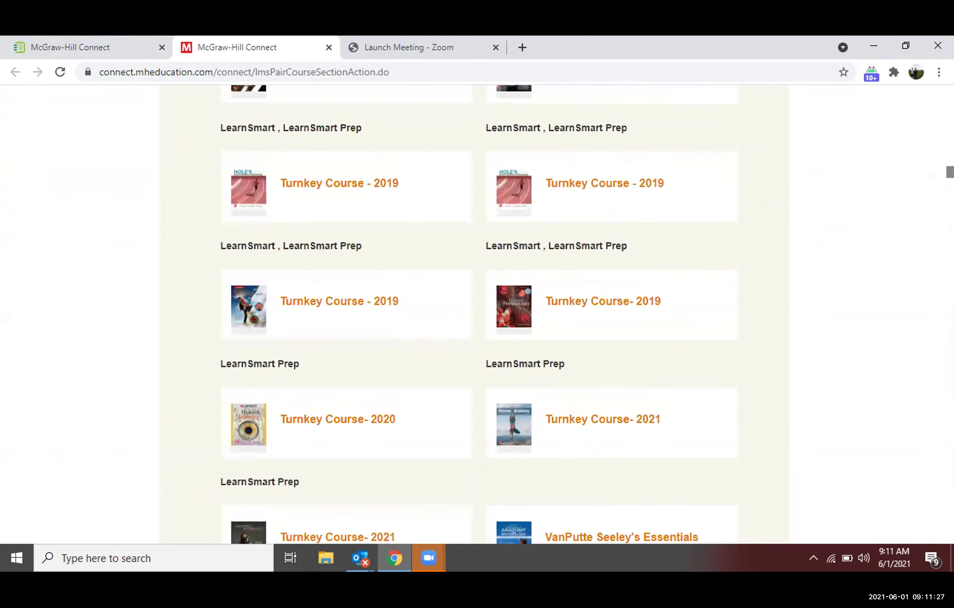
pyautogui.scroll(-20, 478, 313)
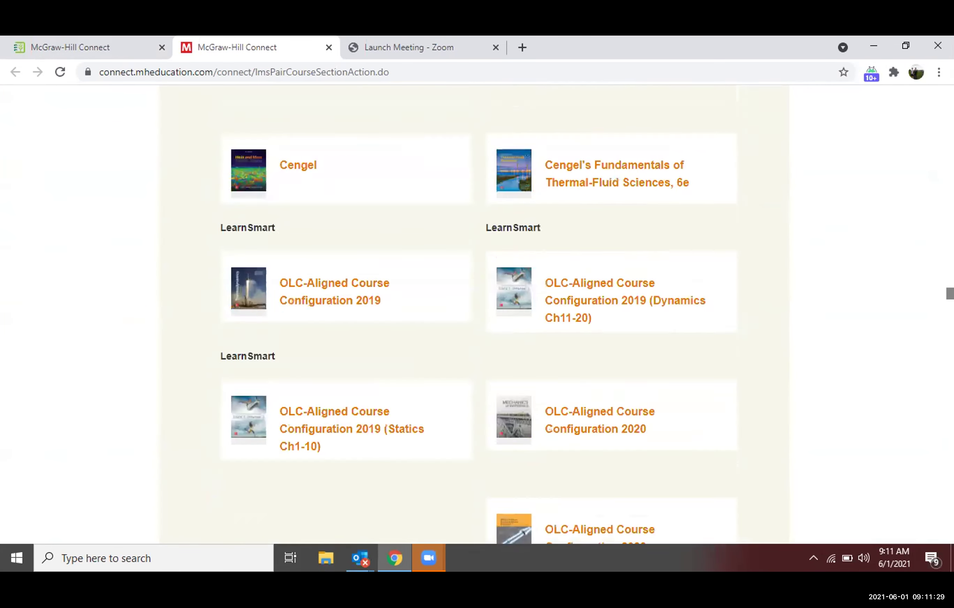
pyautogui.scroll(-20, 477, 312)
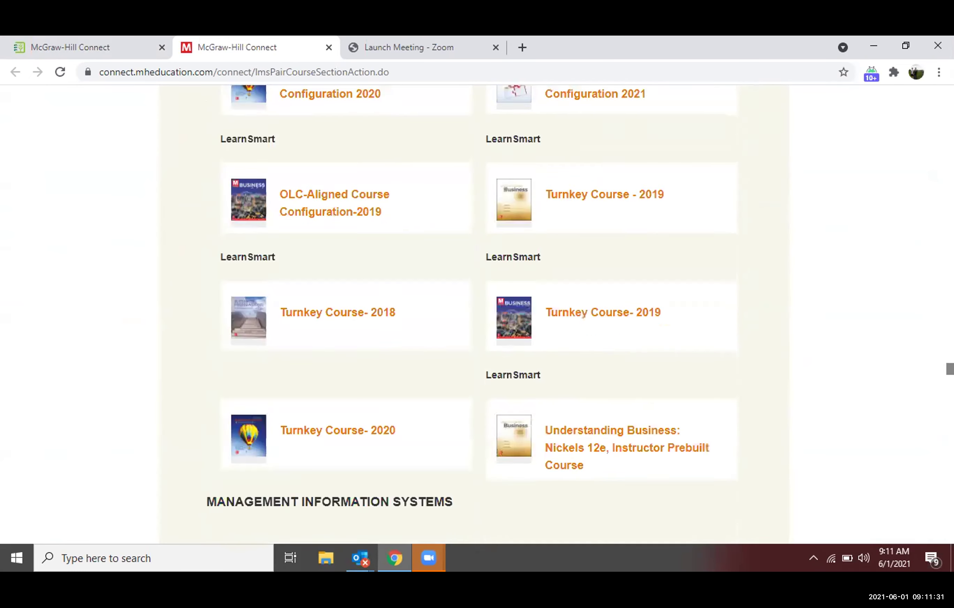
pyautogui.scroll(-20, 478, 312)
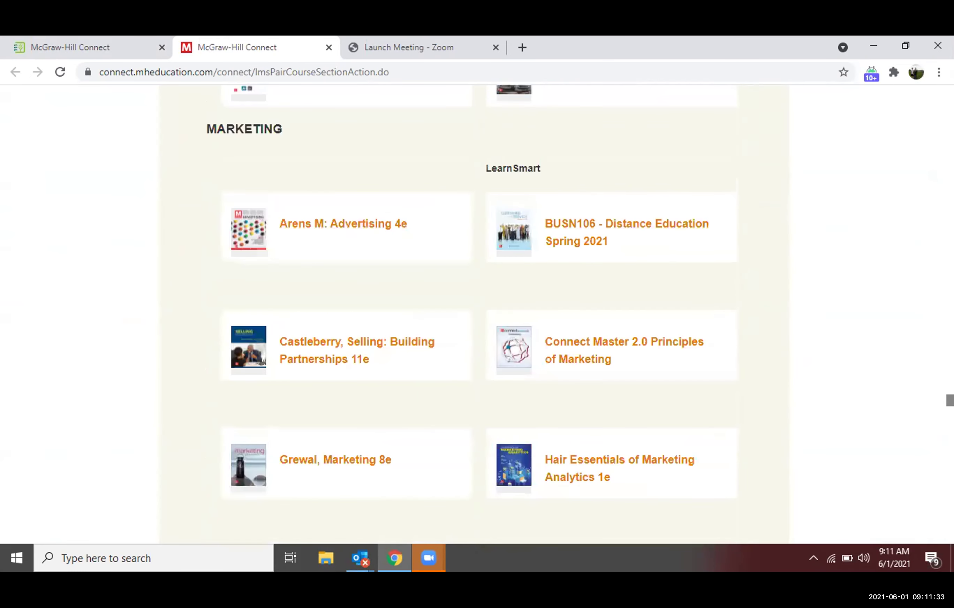
pyautogui.scroll(-20, 477, 312)
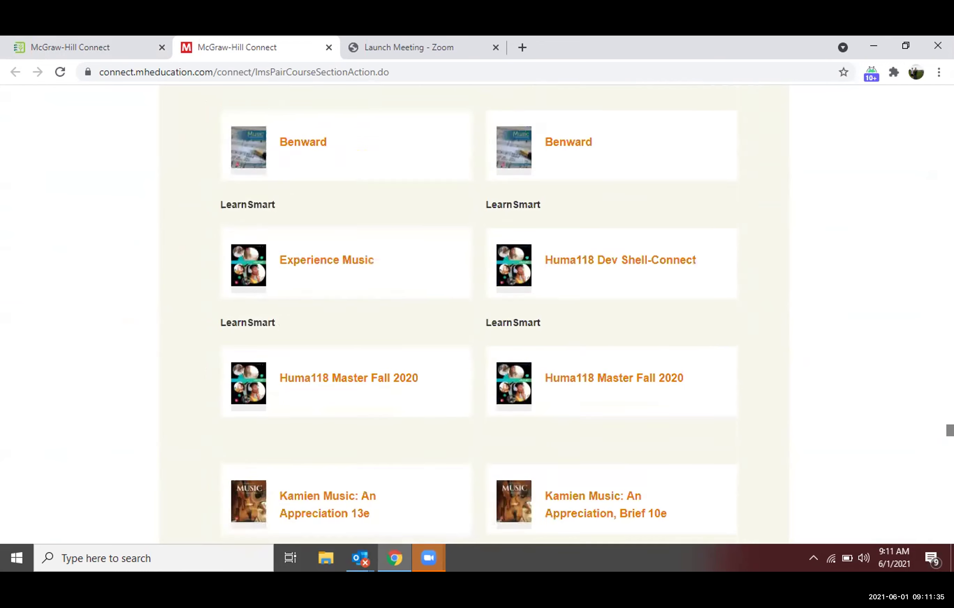
pyautogui.scroll(-15, 477, 312)
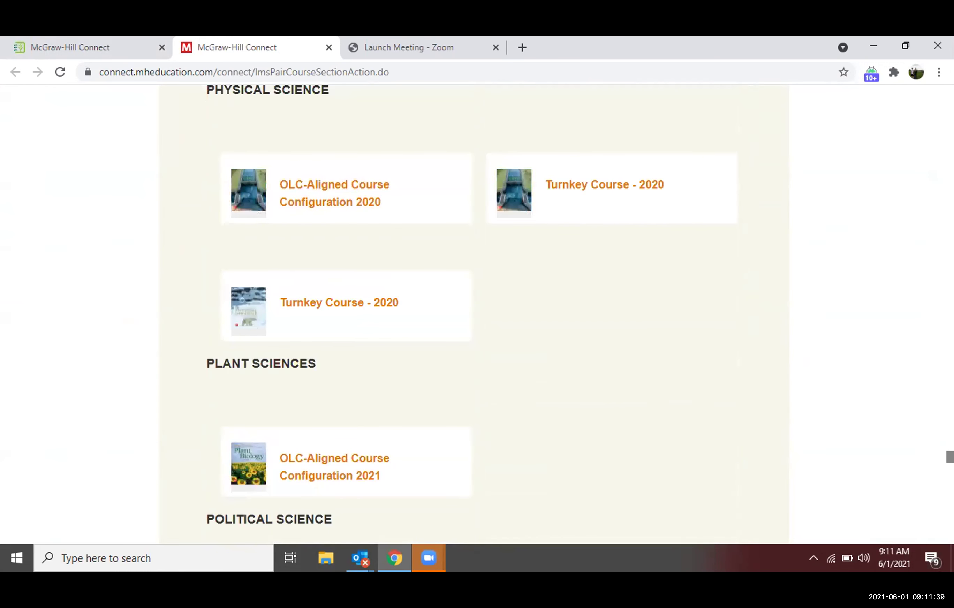
pyautogui.scroll(-15, 477, 313)
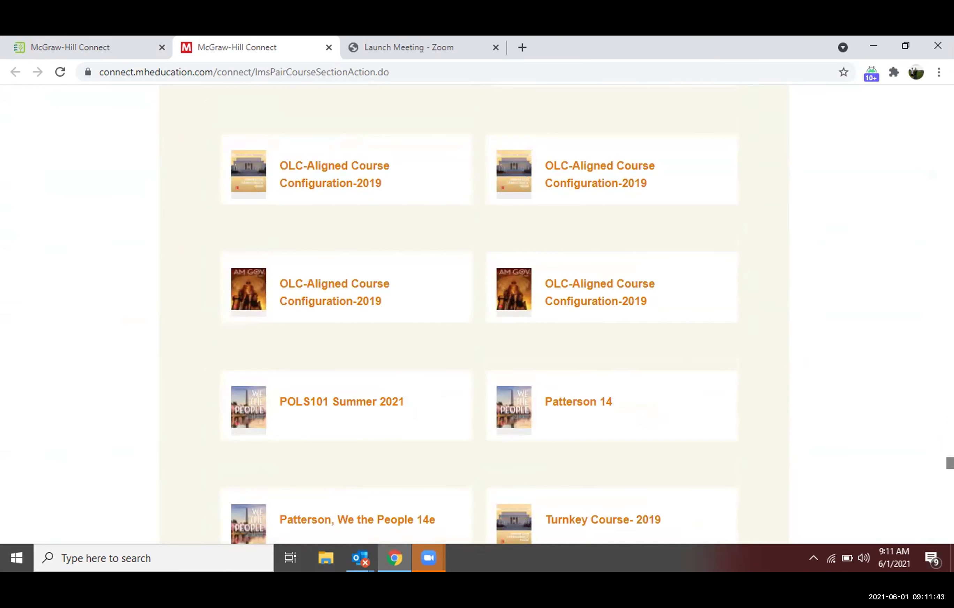
pyautogui.click(307, 400)
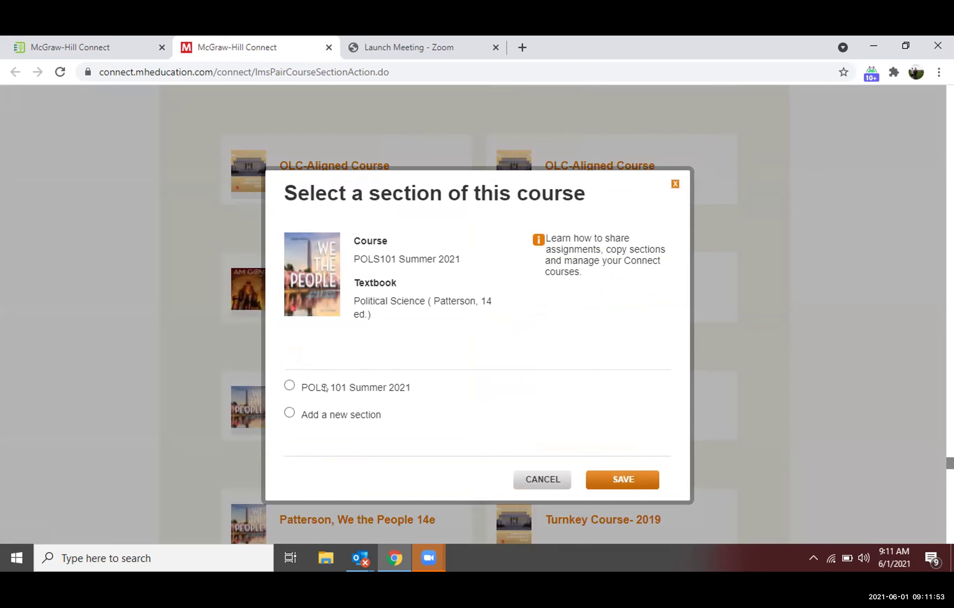
# - Save the pairing with the POLS 101 Summer 2021 section and return to Ivy Learn
pyautogui.click(286, 385)
pyautogui.click(618, 477)
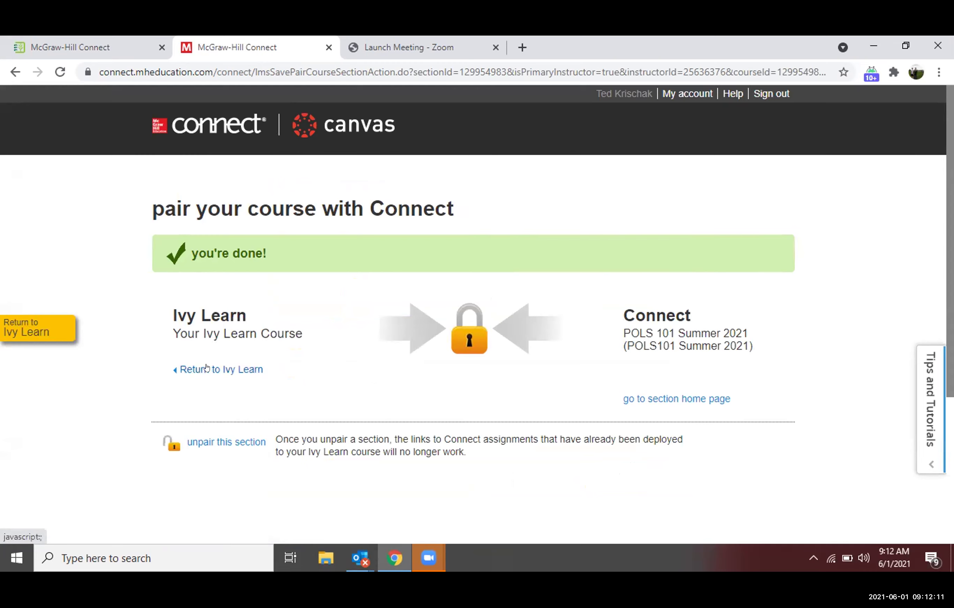
pyautogui.click(25, 331)
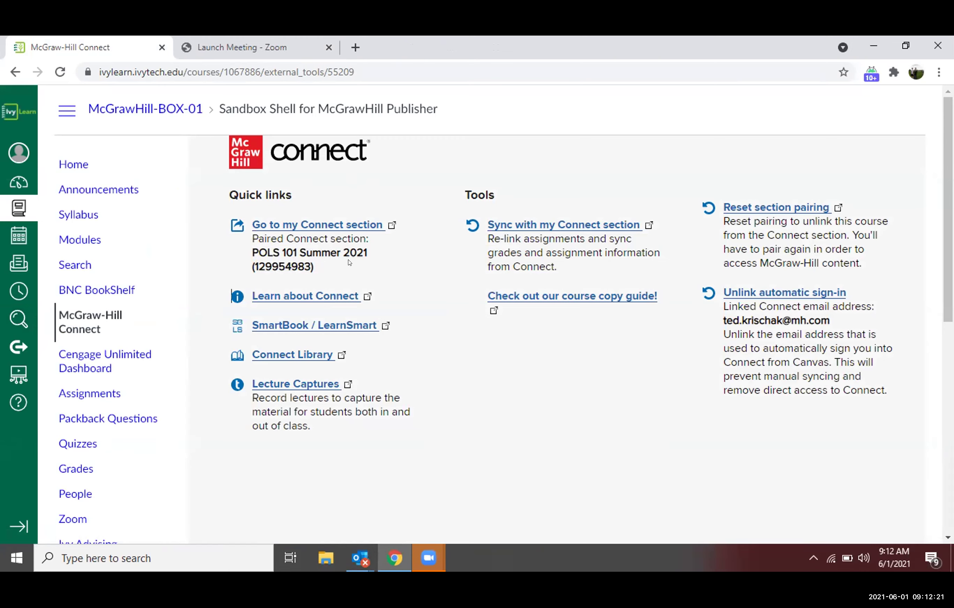
# - Sync the course with its paired Connect section, submitting the undeployed assignments for deployment and closing the sync report
pyautogui.click(530, 227)
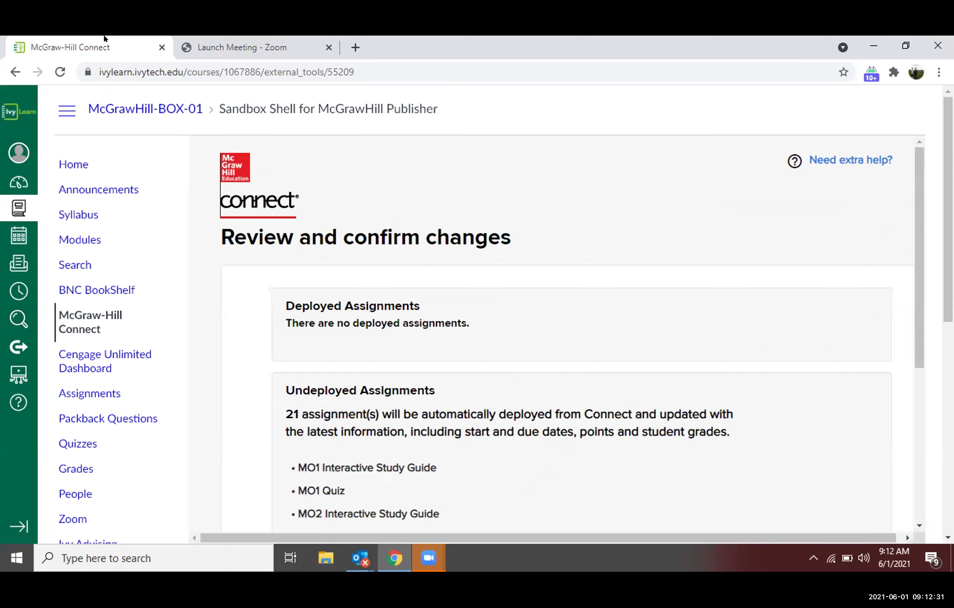
pyautogui.scroll(-5, 383, 275)
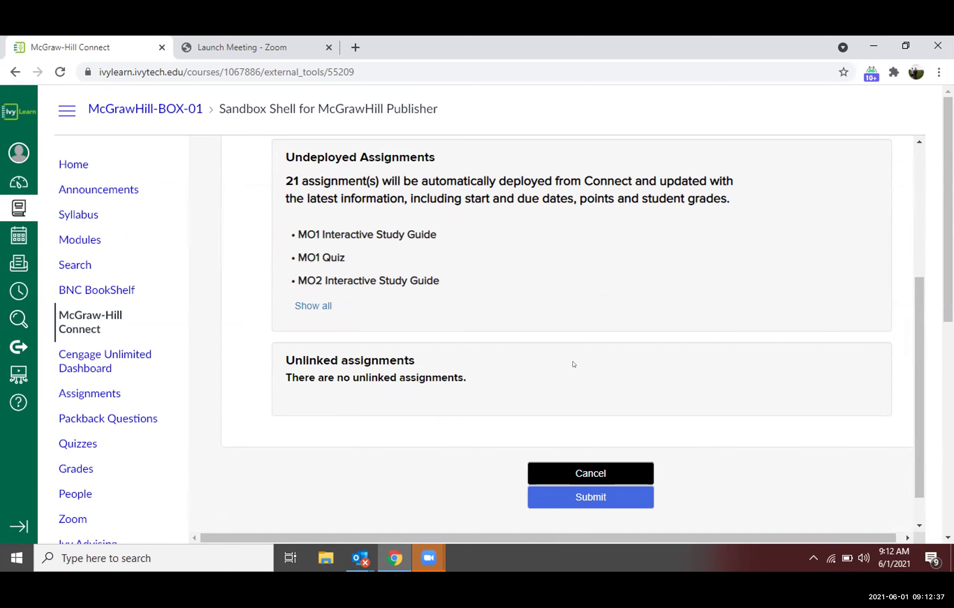
pyautogui.moveTo(920, 288); pyautogui.dragTo(894, 334)
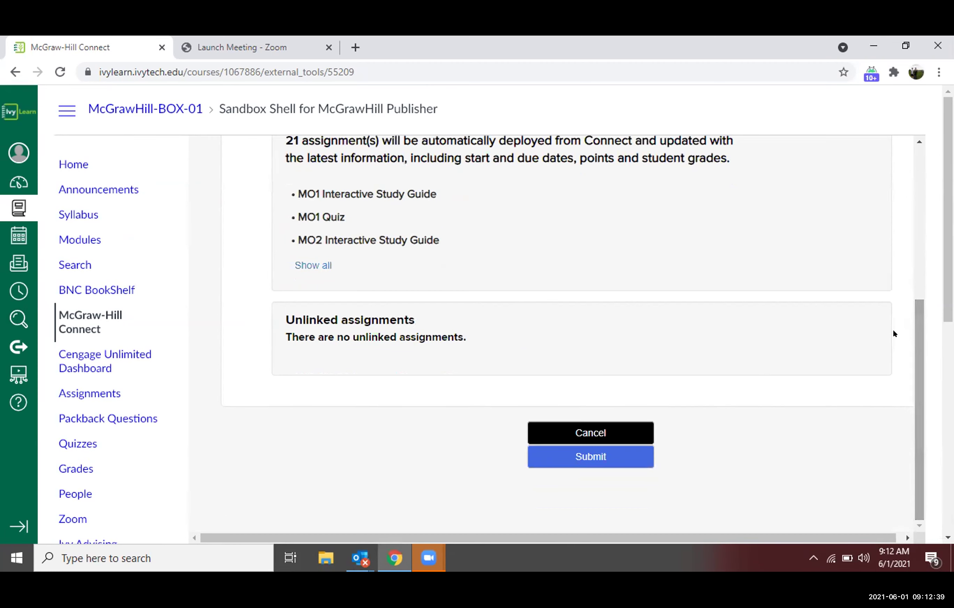
pyautogui.click(575, 456)
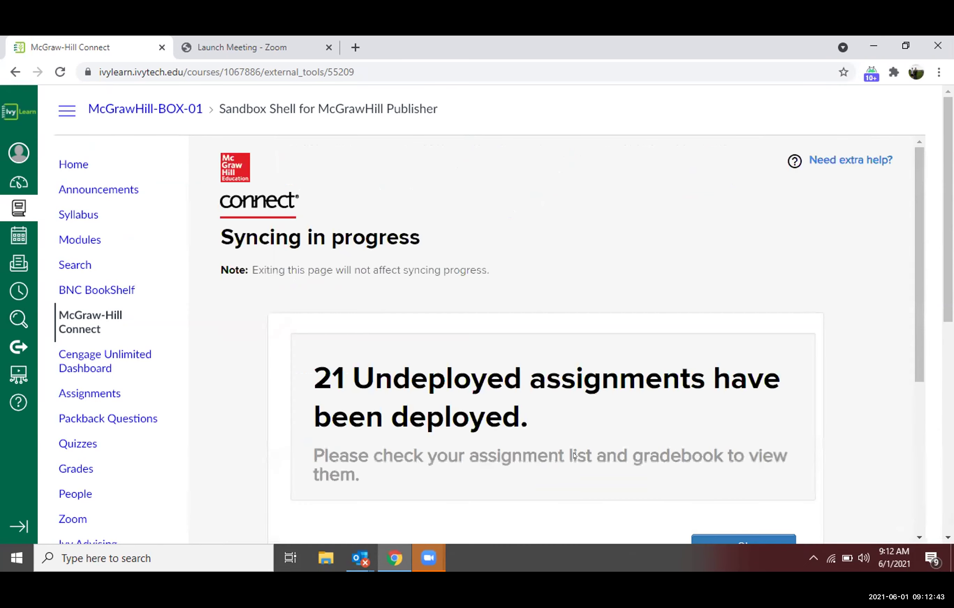
pyautogui.scroll(-3, 919, 219)
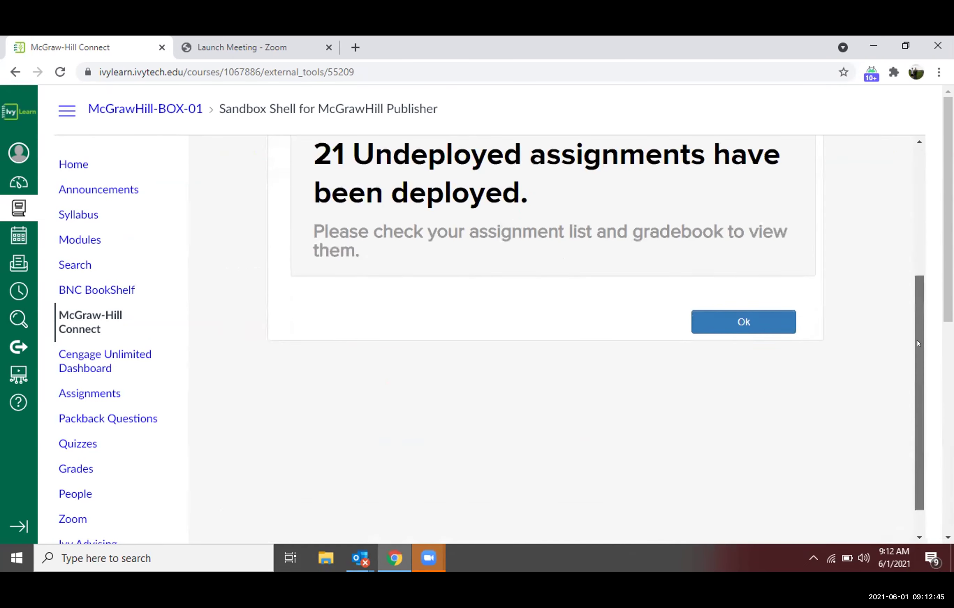
pyautogui.click(743, 322)
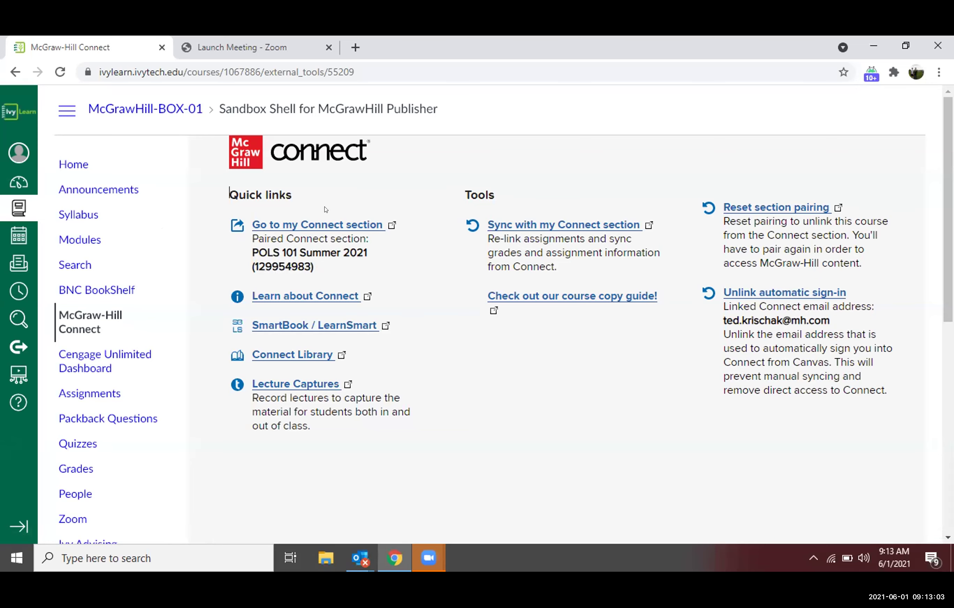
# - Open the paired Connect section and examine the Interactive Study Guides, Federalism Case Study, and Campaigns and Elections assignment groups
pyautogui.click(306, 225)
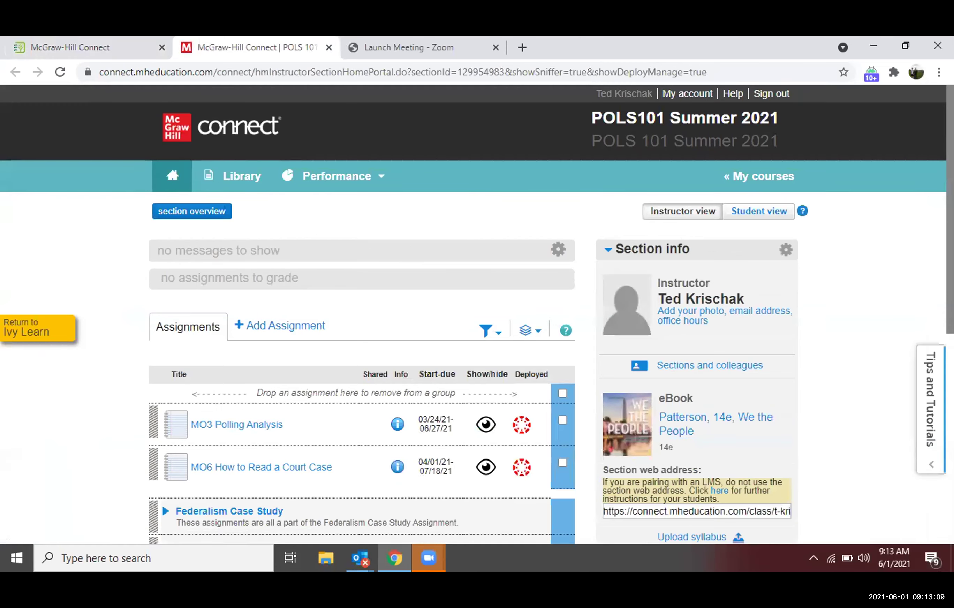
pyautogui.scroll(-5, 436, 129)
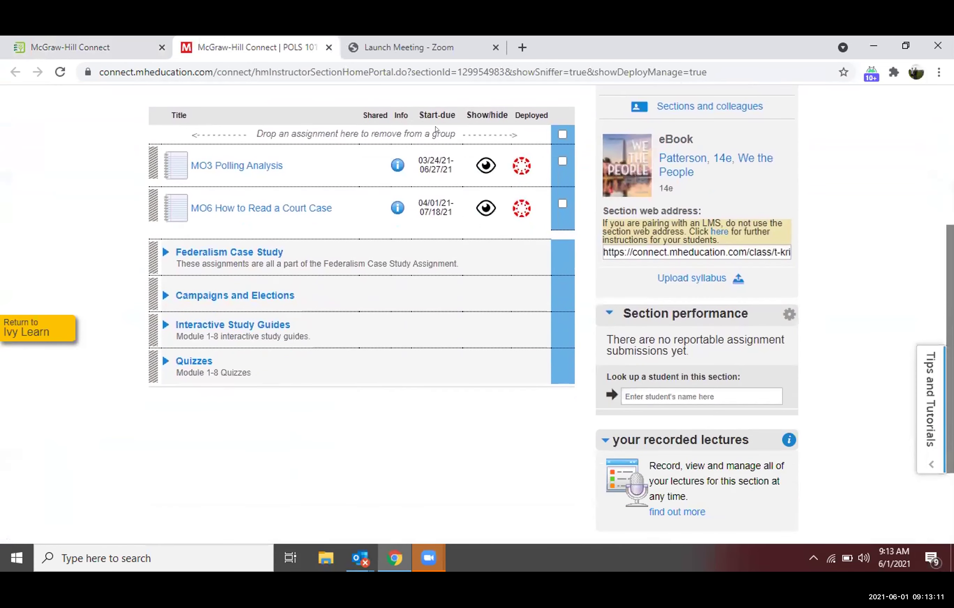
pyautogui.click(172, 323)
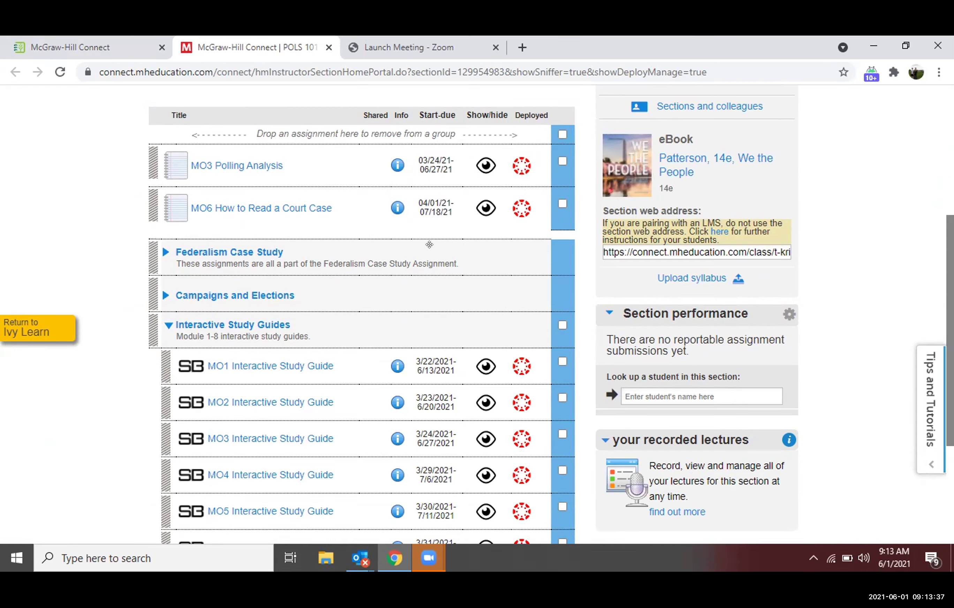
pyautogui.click(173, 323)
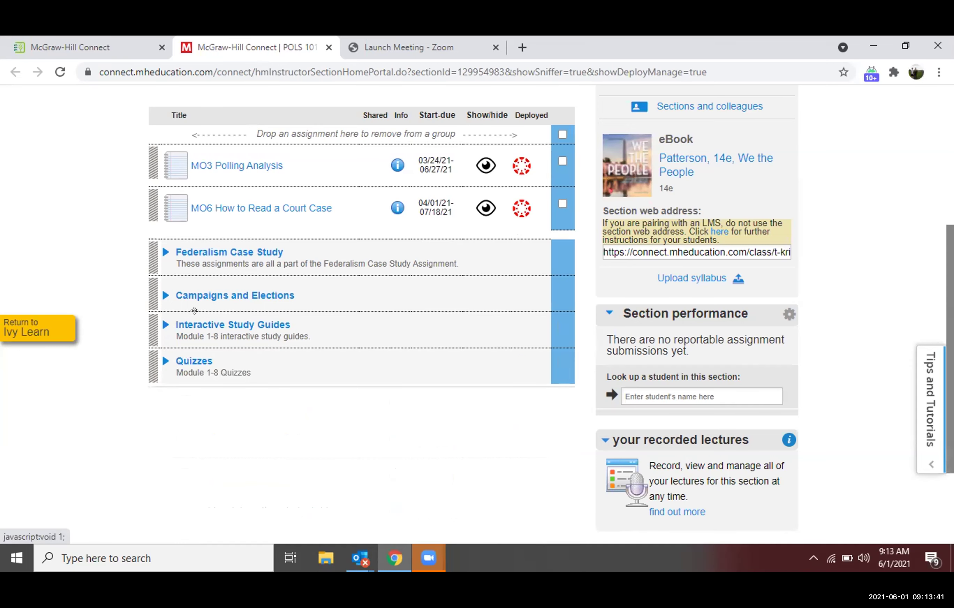
pyautogui.click(204, 254)
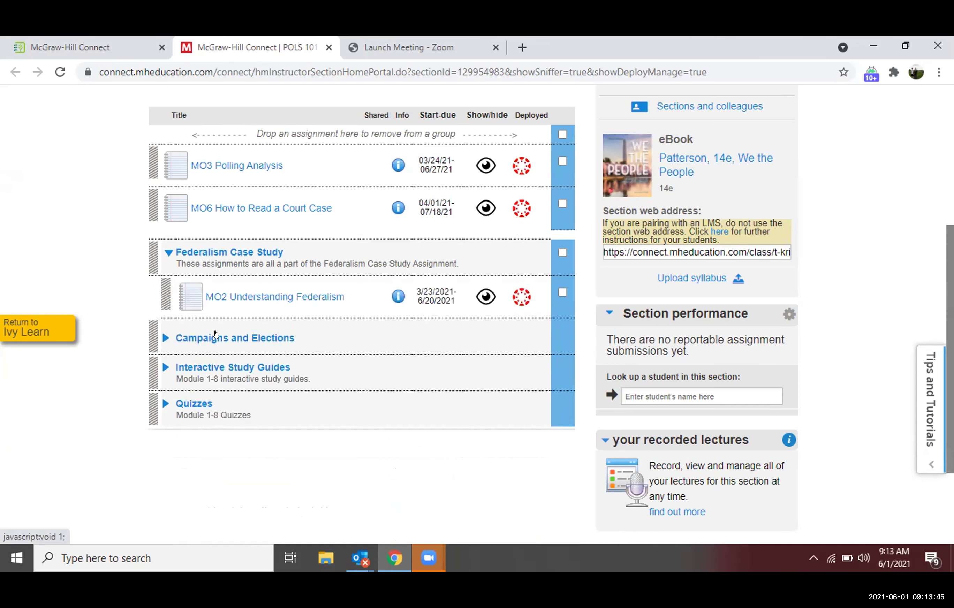
pyautogui.click(174, 337)
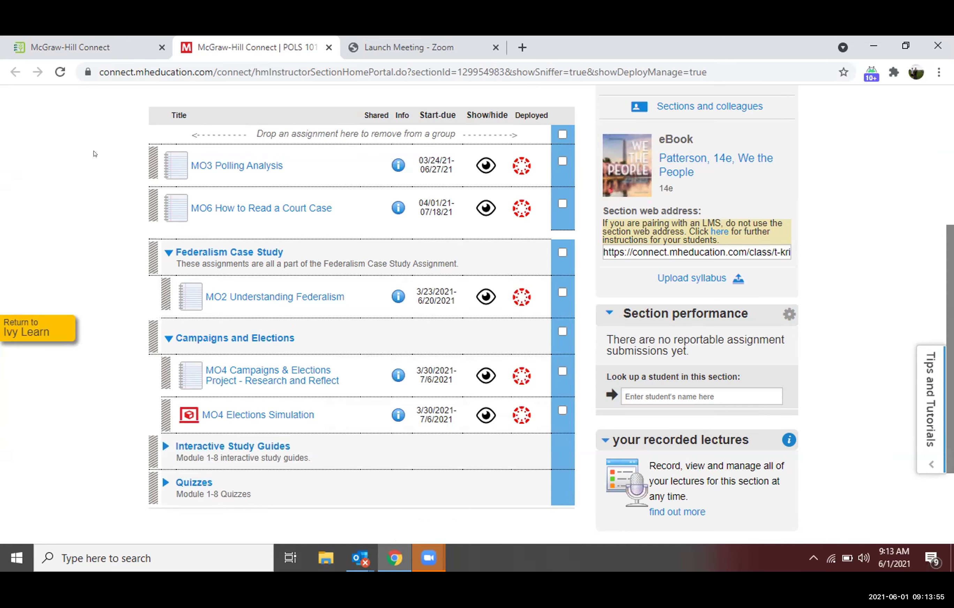
# - Return to Ivy Learn and load the MO1 Quiz from Module 01 in a new window
pyautogui.click(24, 322)
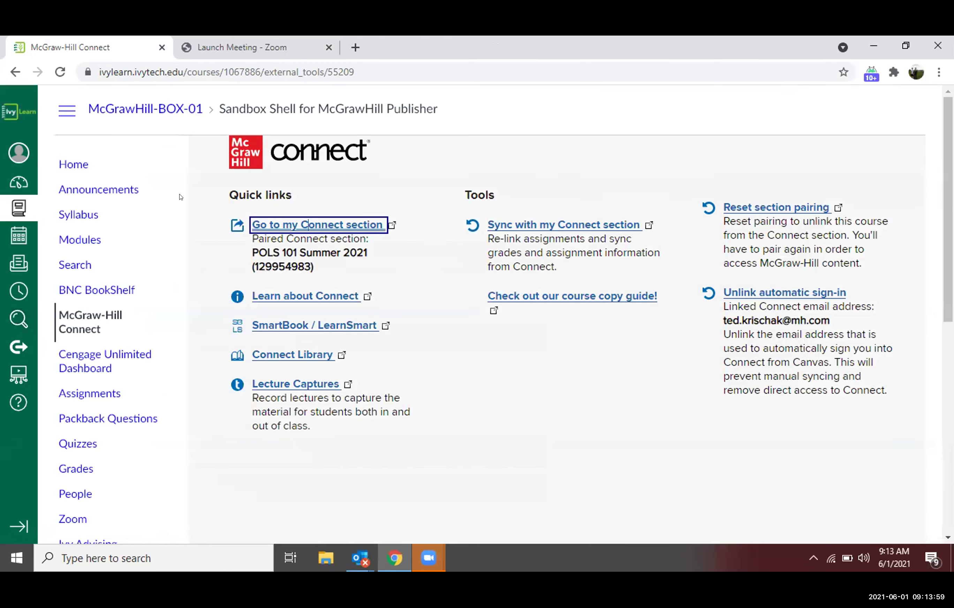
pyautogui.click(70, 239)
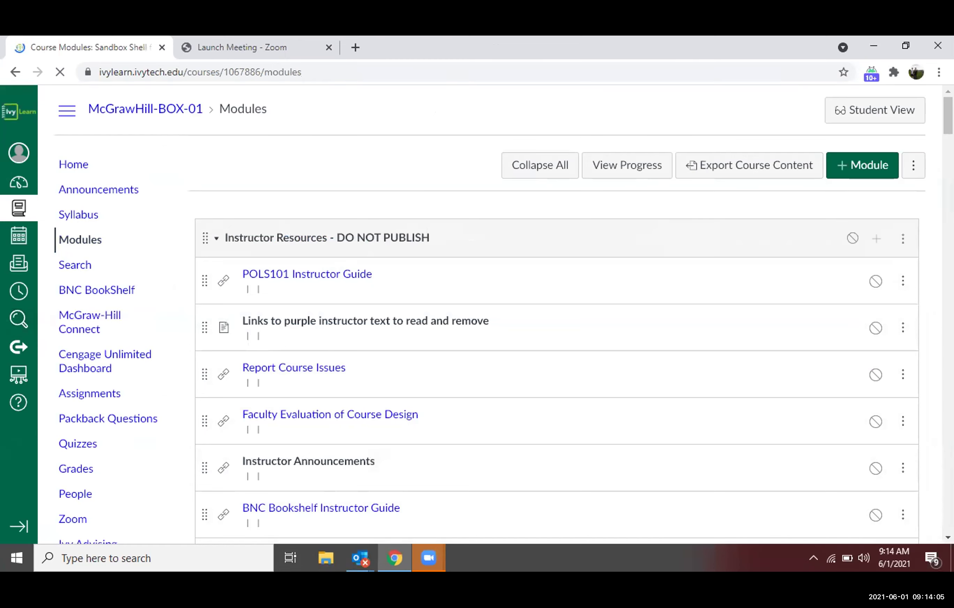
pyautogui.scroll(-15, 557, 317)
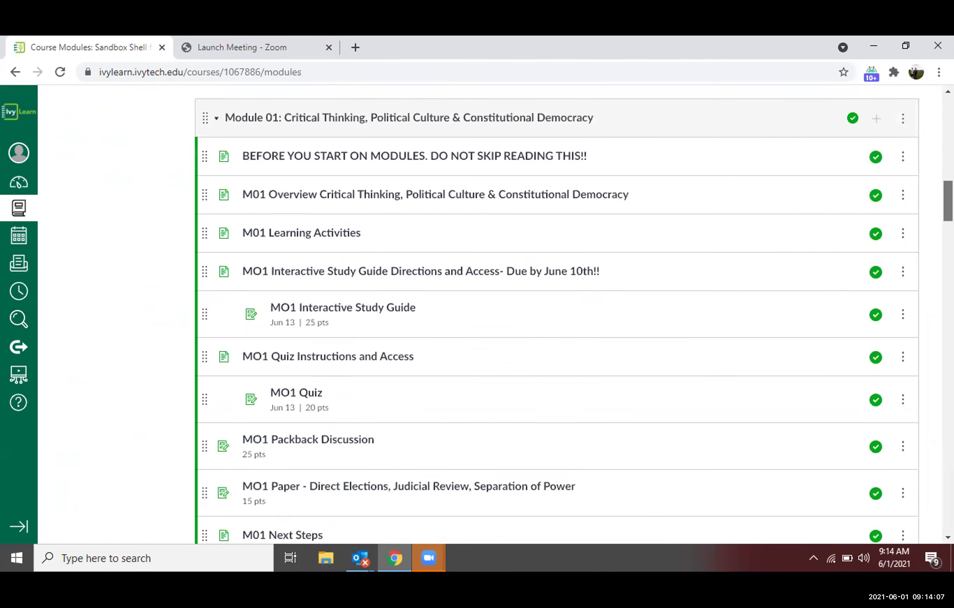
pyautogui.scroll(-2, 558, 316)
pyautogui.scroll(-1, 557, 316)
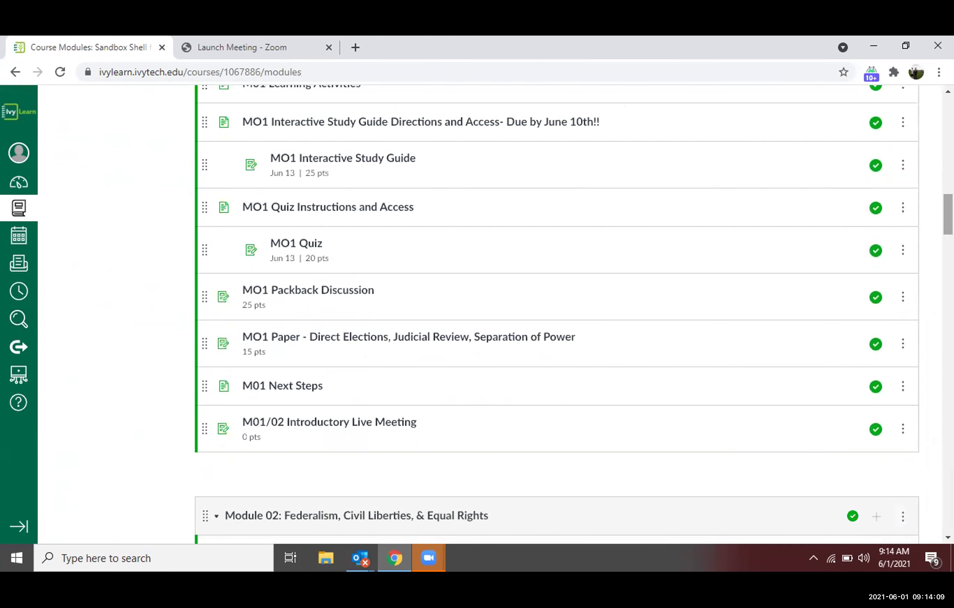
pyautogui.click(293, 242)
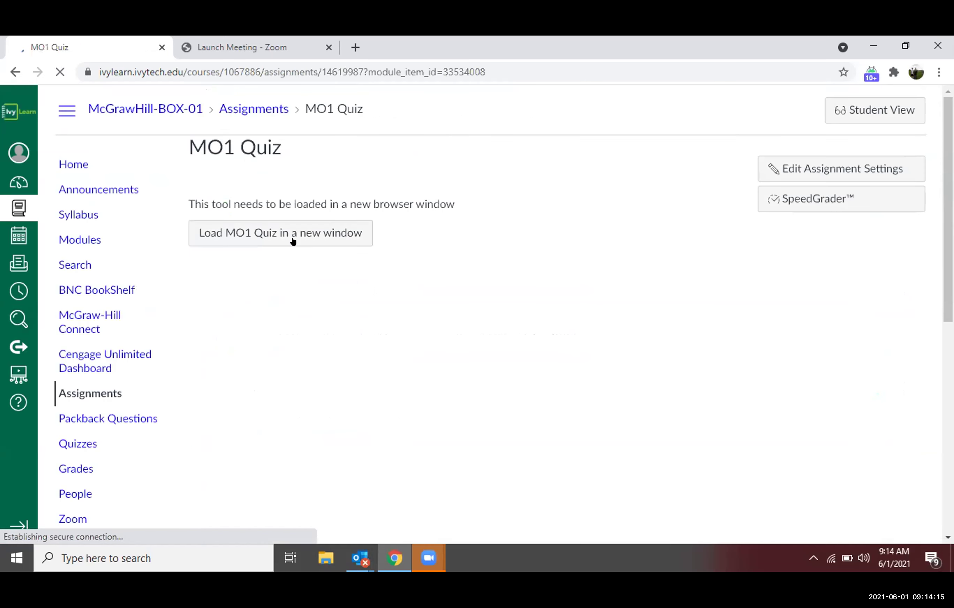
pyautogui.click(252, 232)
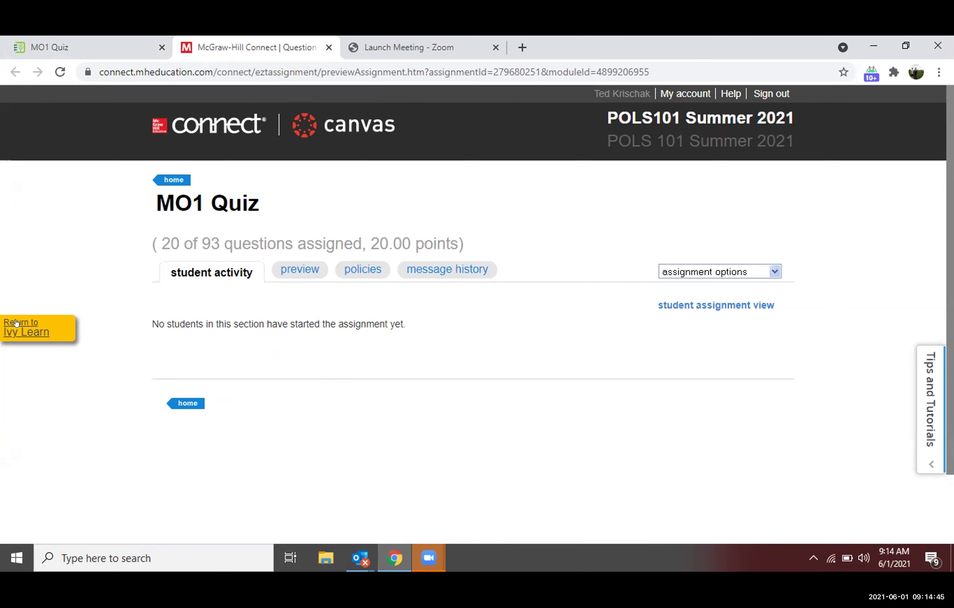
# - From the Connect section home, select the MO3 Polling Analysis and MO6 How to Read a Court Case assignments and view their bulk management options
pyautogui.click(172, 178)
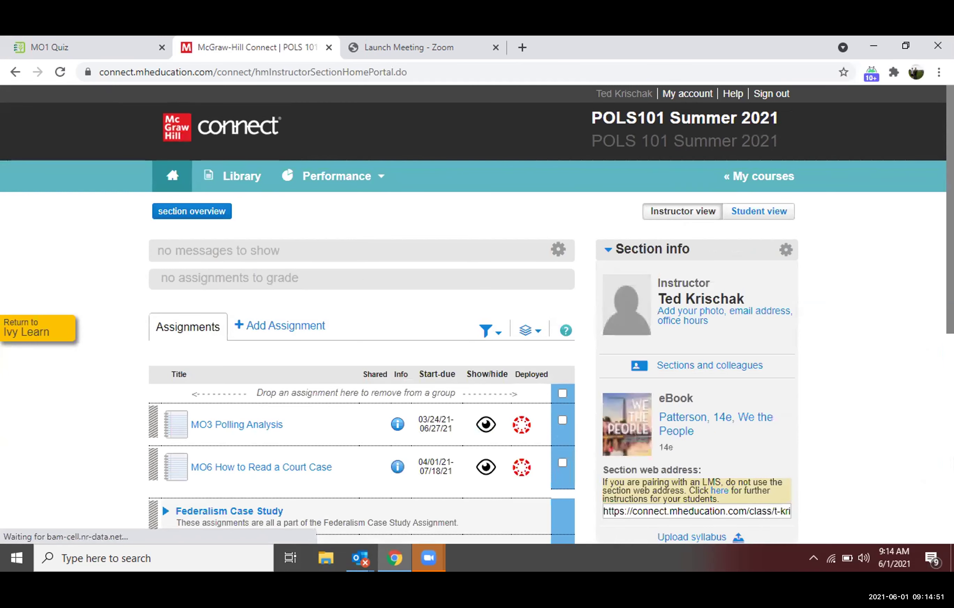
pyautogui.scroll(-5, 861, 198)
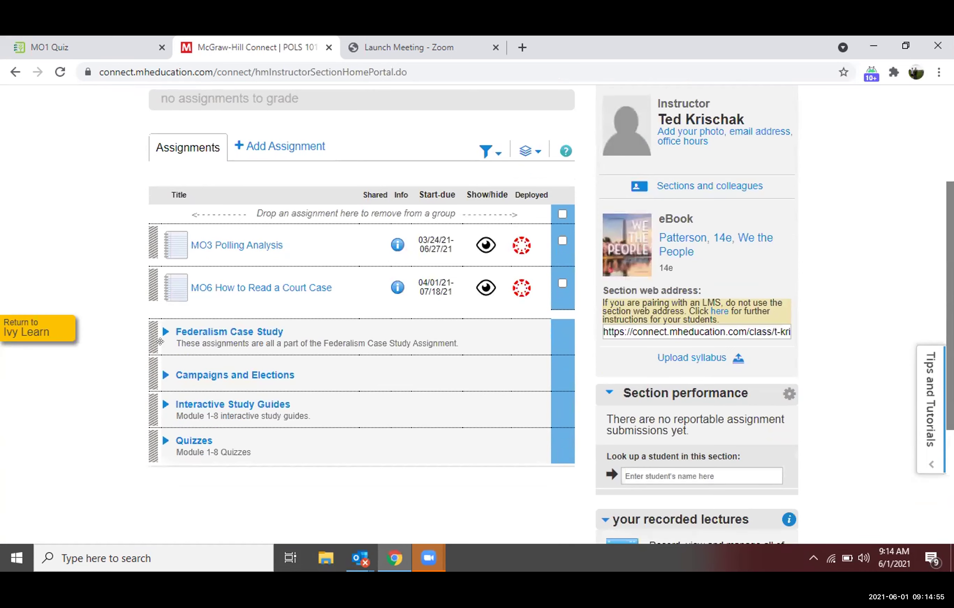
pyautogui.click(562, 241)
pyautogui.click(563, 284)
pyautogui.click(518, 144)
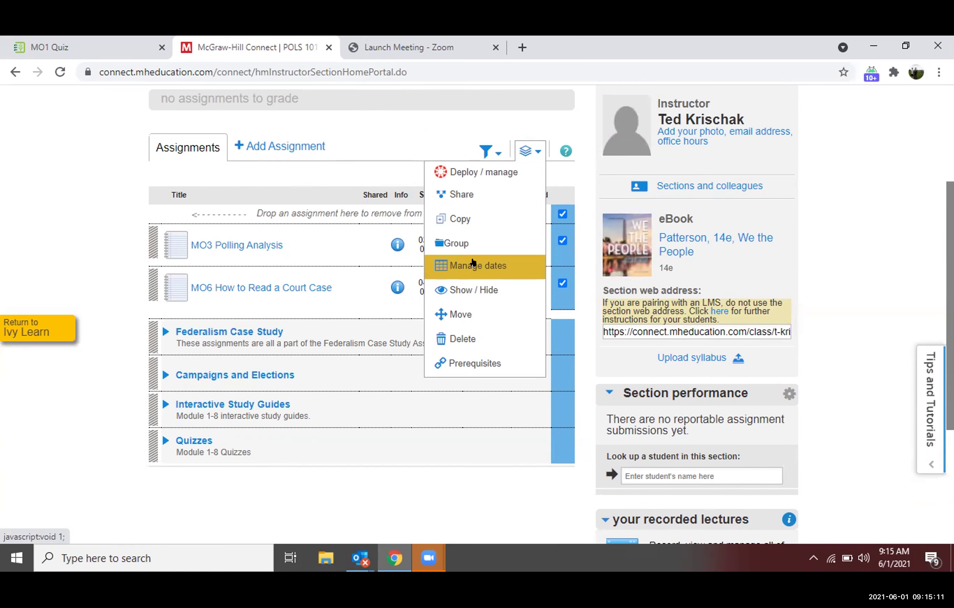
pyautogui.click(125, 162)
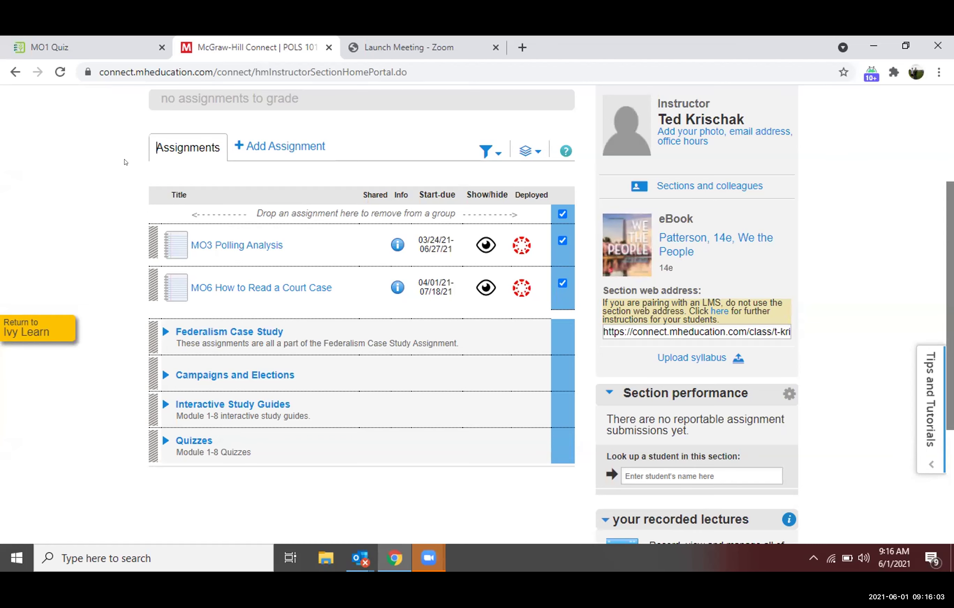
# - Return to Ivy Learn and reopen the paired Connect section from the course's McGraw-Hill Connect page
pyautogui.click(16, 325)
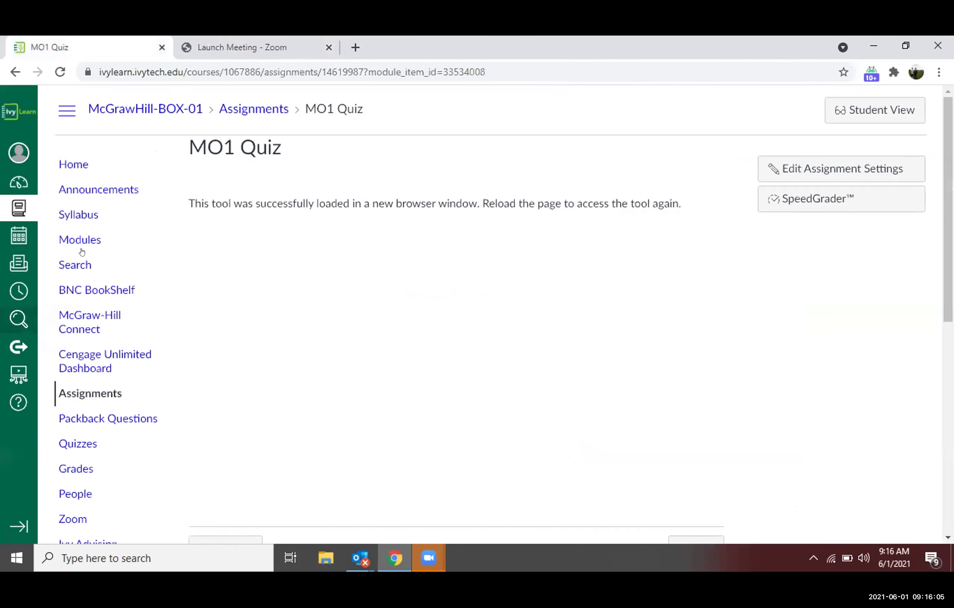
pyautogui.click(73, 322)
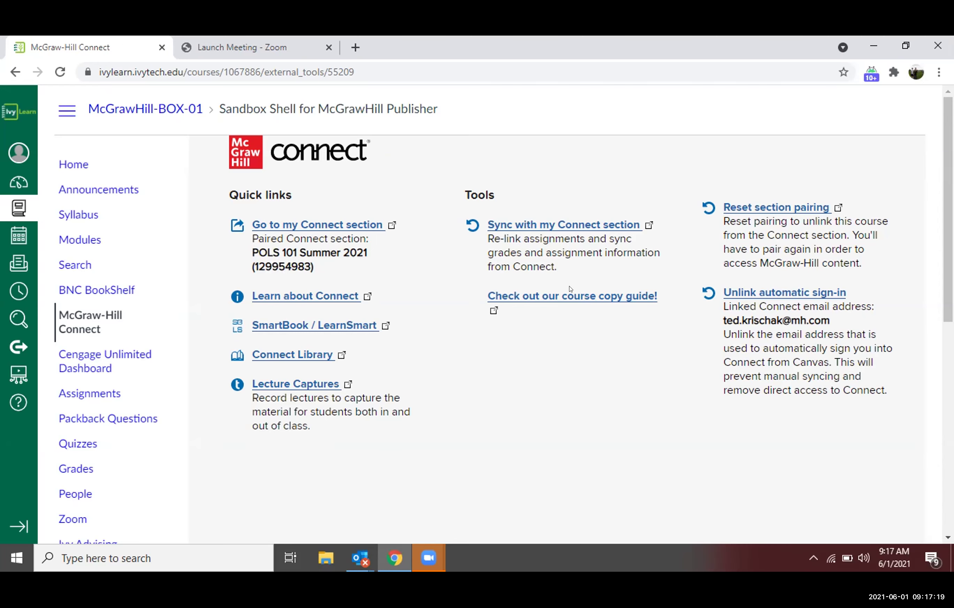
pyautogui.click(286, 223)
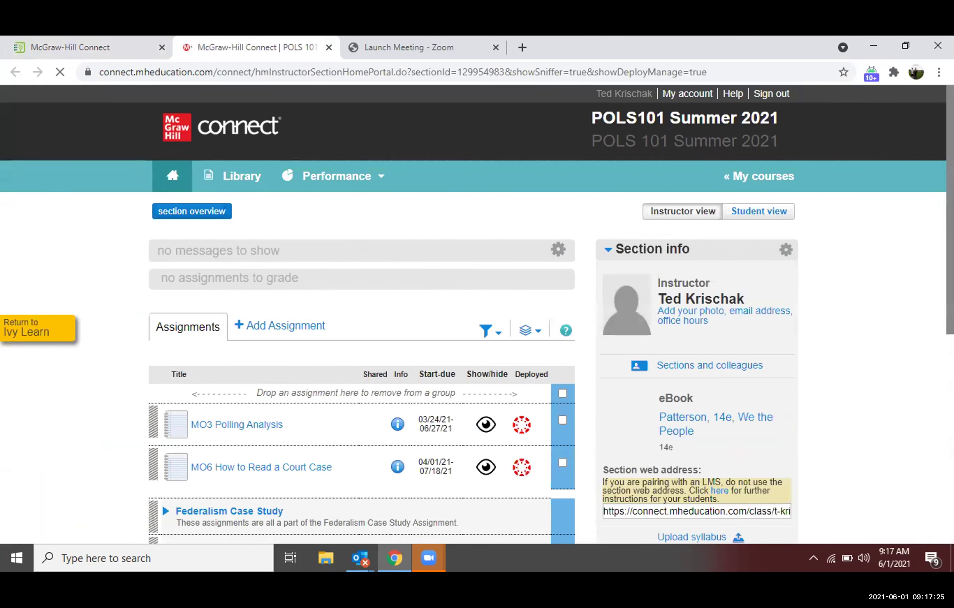
# - Open the MO1 Interactive Study Guide from the Interactive Study Guides group
pyautogui.scroll(-5, 273, 317)
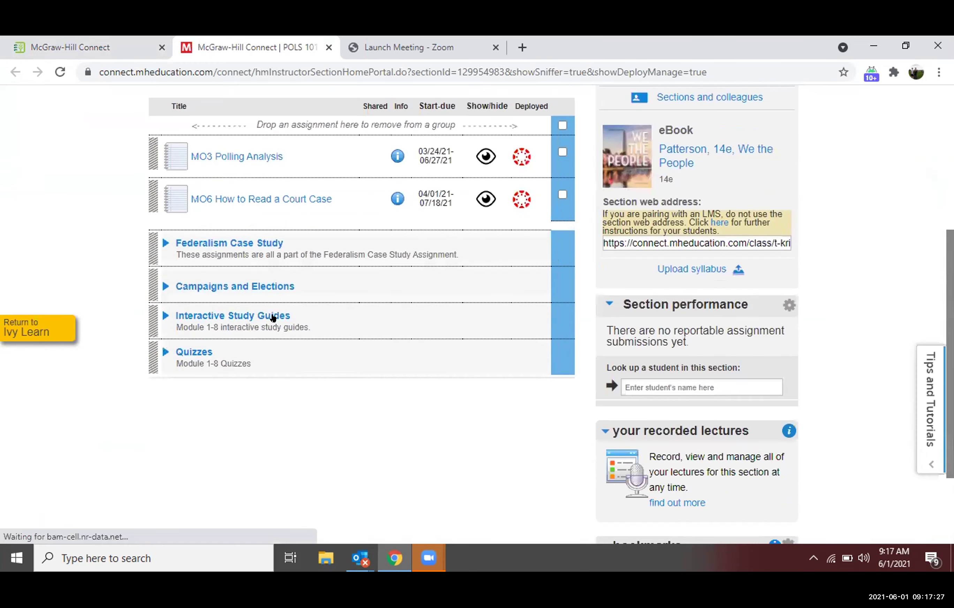
pyautogui.click(220, 315)
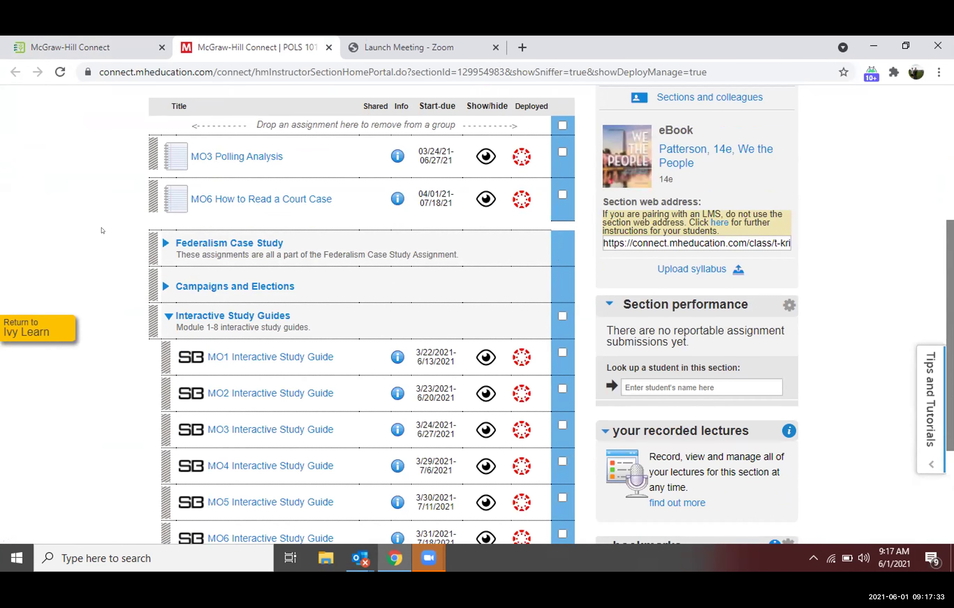
pyautogui.click(237, 356)
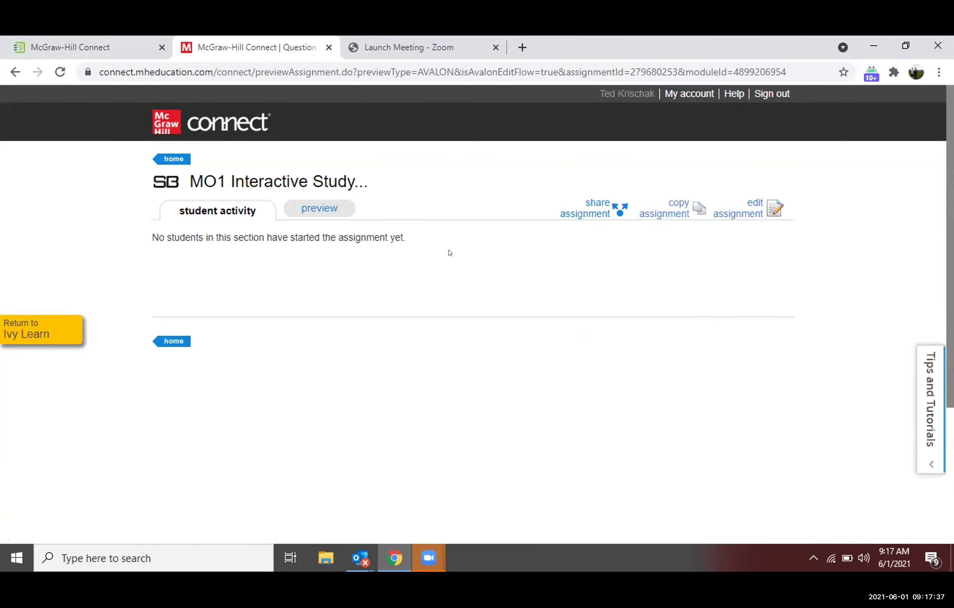
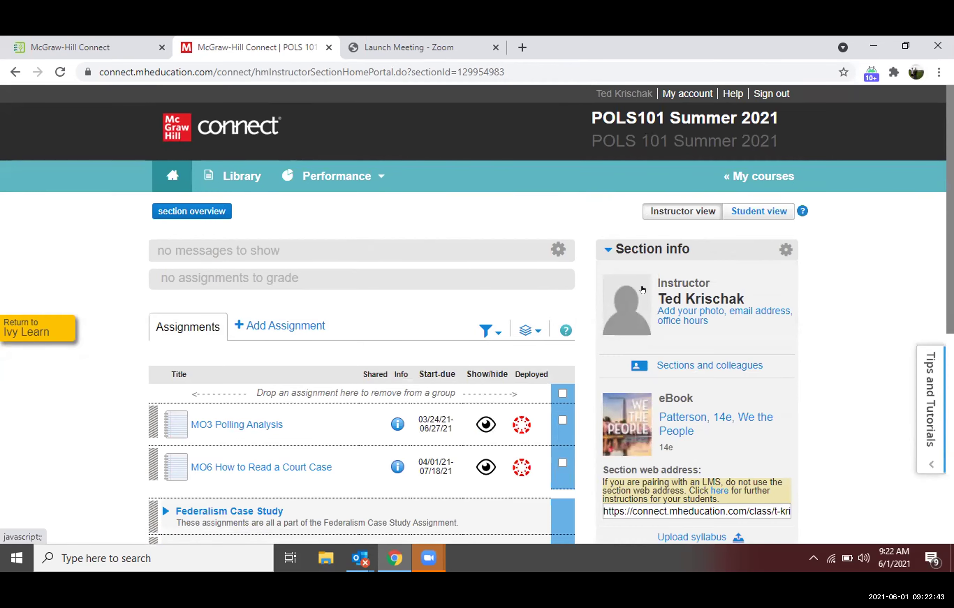
# - Open the MO1 Quiz from the Quizzes group for editing
pyautogui.scroll(-5, 877, 264)
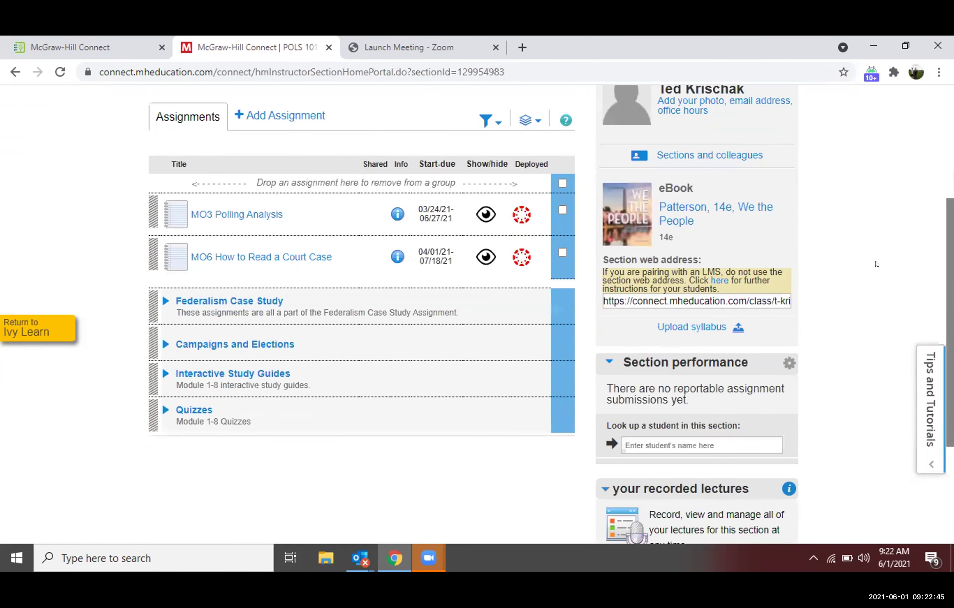
pyautogui.click(183, 409)
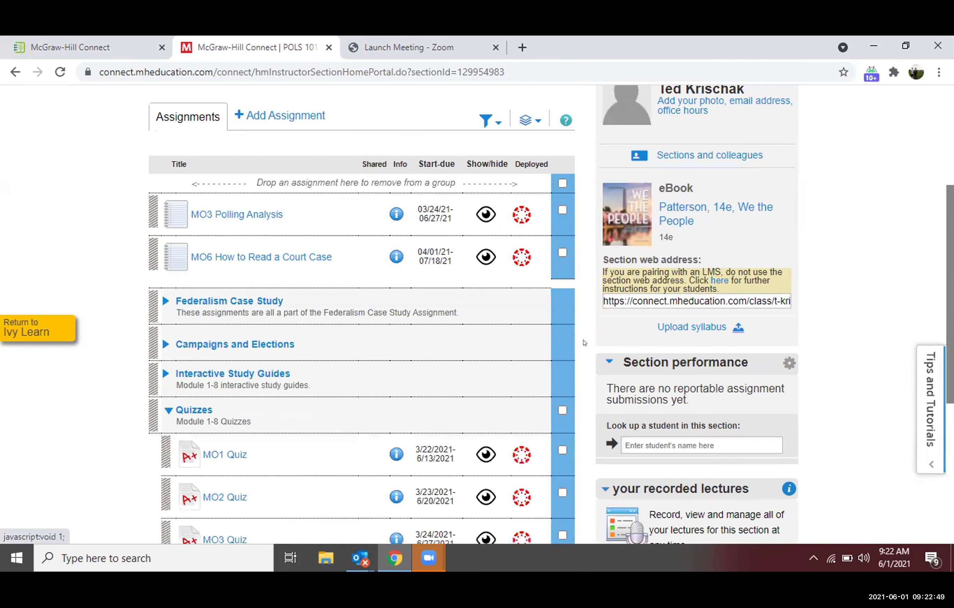
pyautogui.scroll(-5, 418, 223)
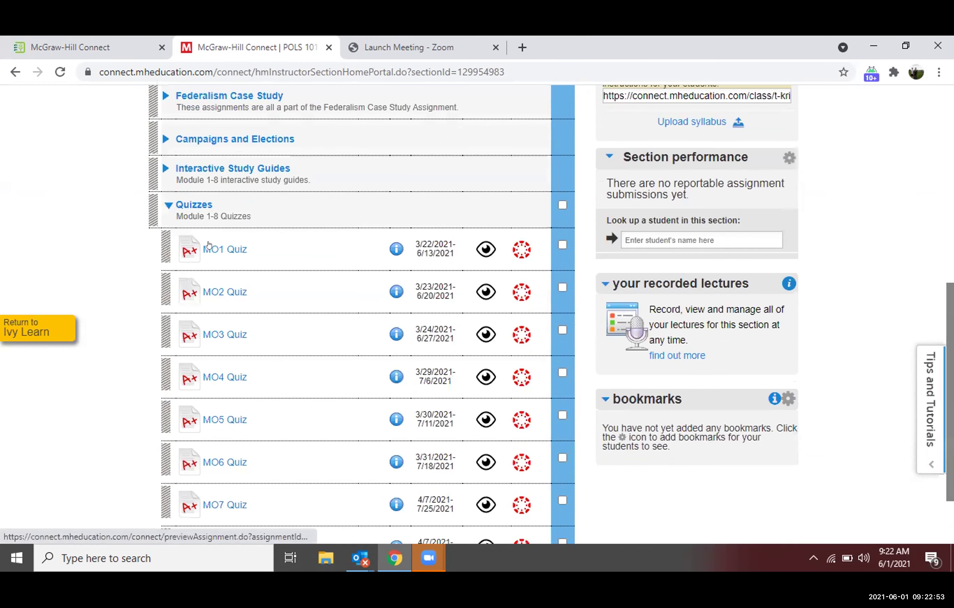
pyautogui.click(215, 251)
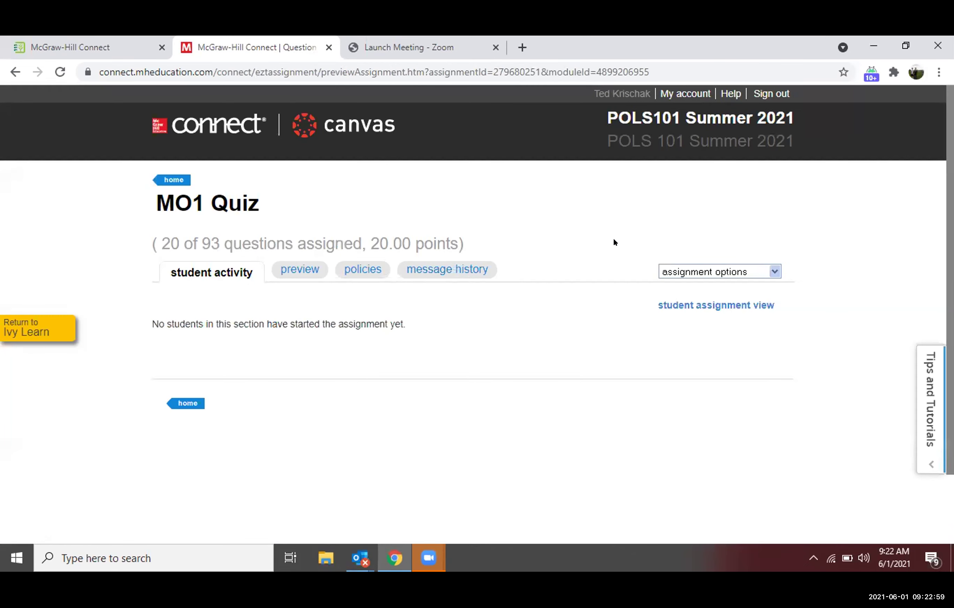
pyautogui.click(775, 271)
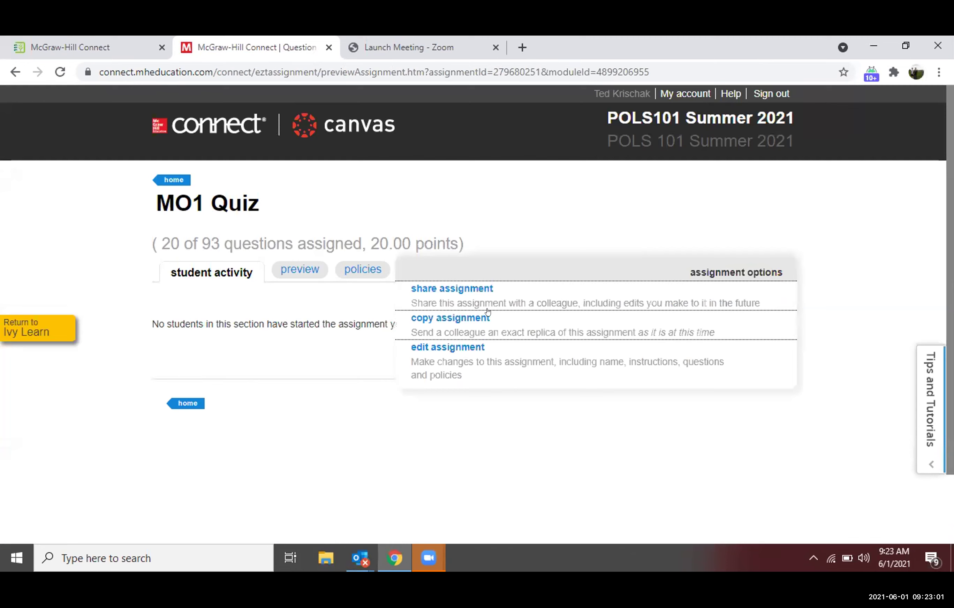
pyautogui.click(465, 349)
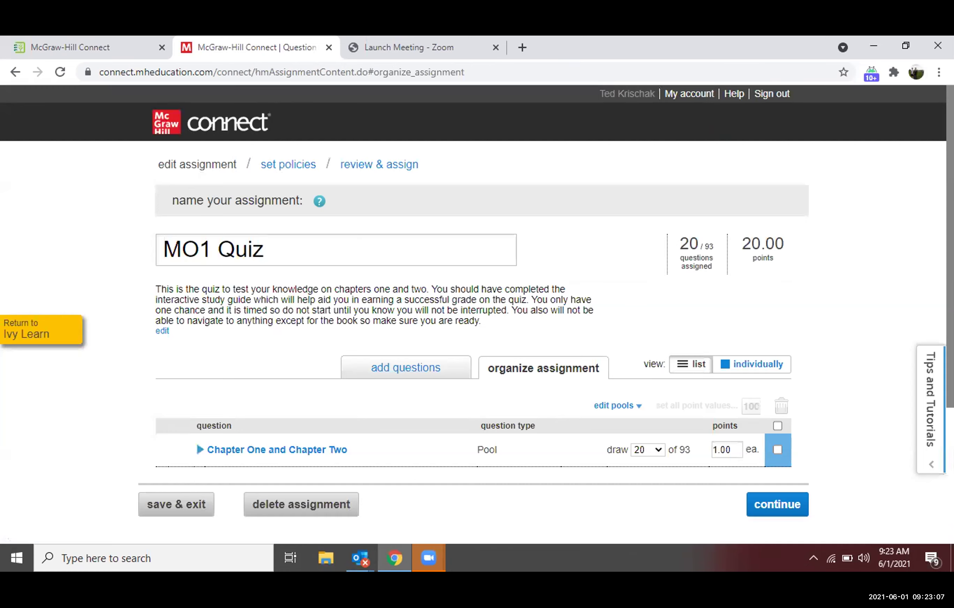
# - Continue to the MO1 Quiz policies and enable its proctoring options
pyautogui.scroll(-3, 297, 188)
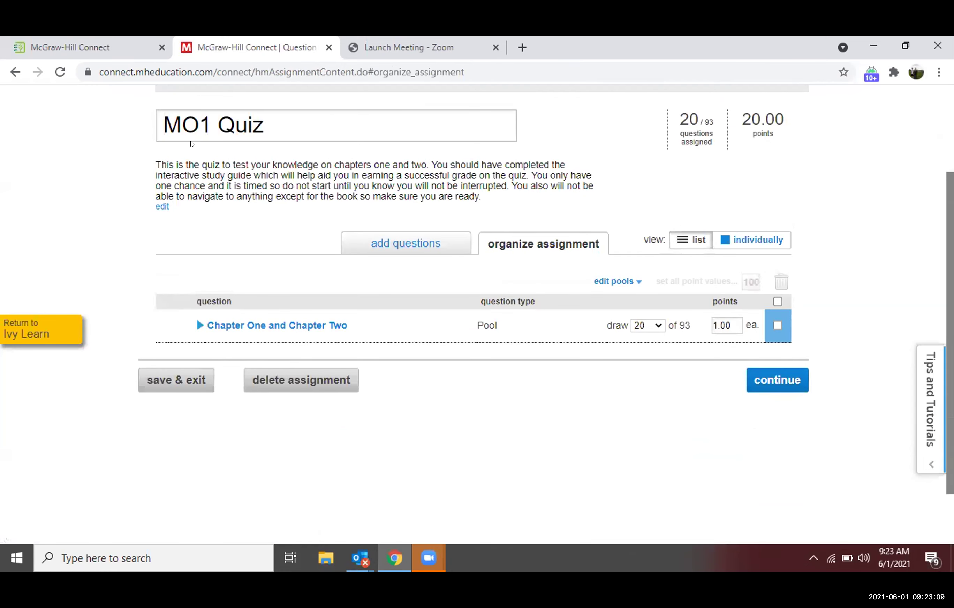
pyautogui.click(767, 378)
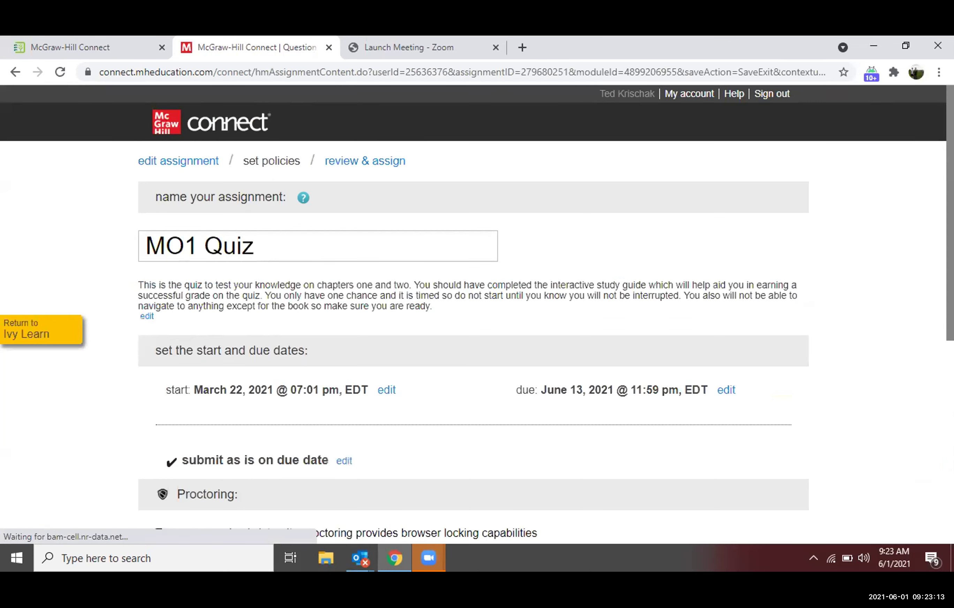
pyautogui.scroll(-5, 473, 313)
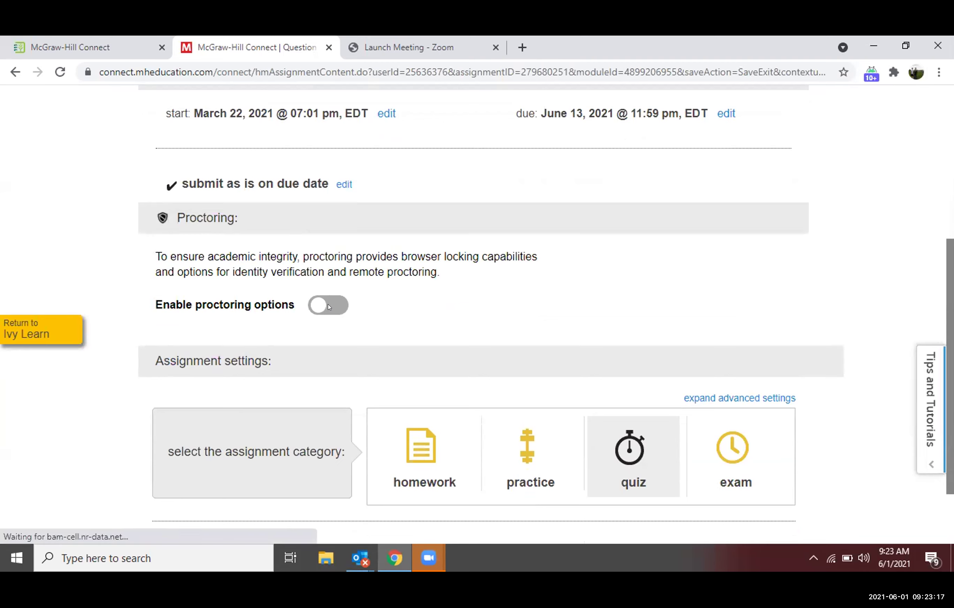
pyautogui.click(329, 307)
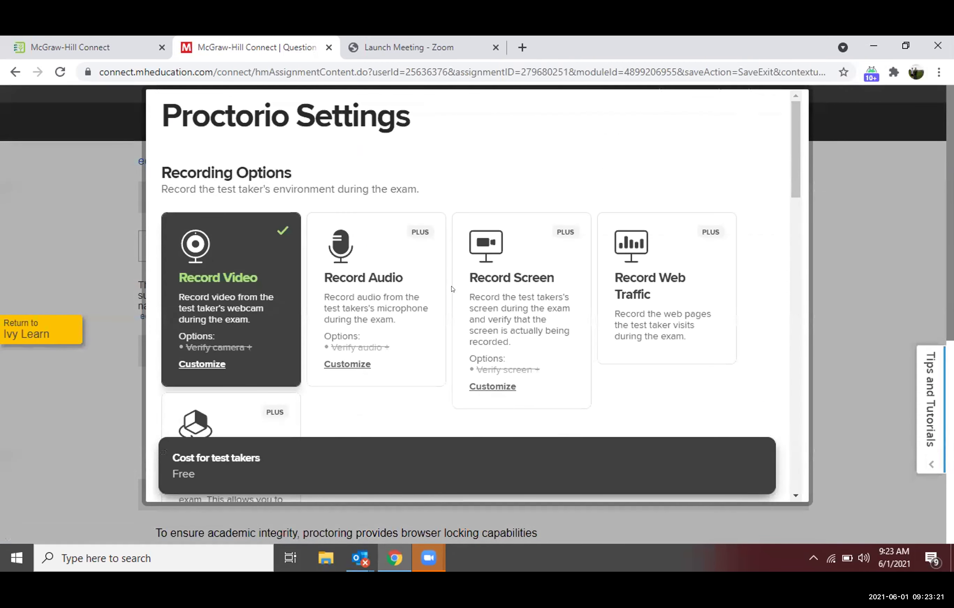
# - In the Proctorio settings, turn off Record Video and enable Control access to other apps or websites
pyautogui.moveTo(796, 118); pyautogui.dragTo(796, 139)
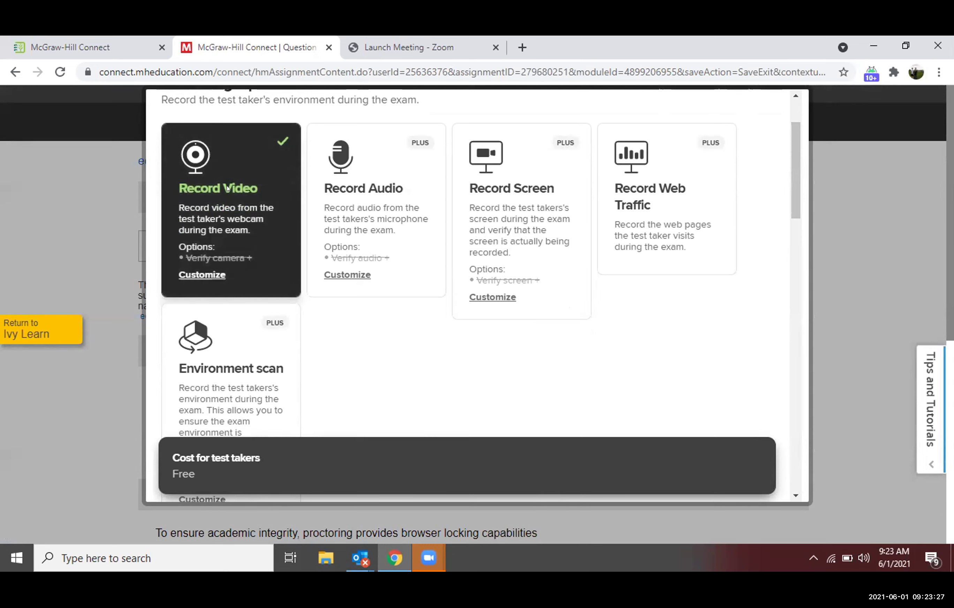
pyautogui.moveTo(796, 145); pyautogui.dragTo(797, 251)
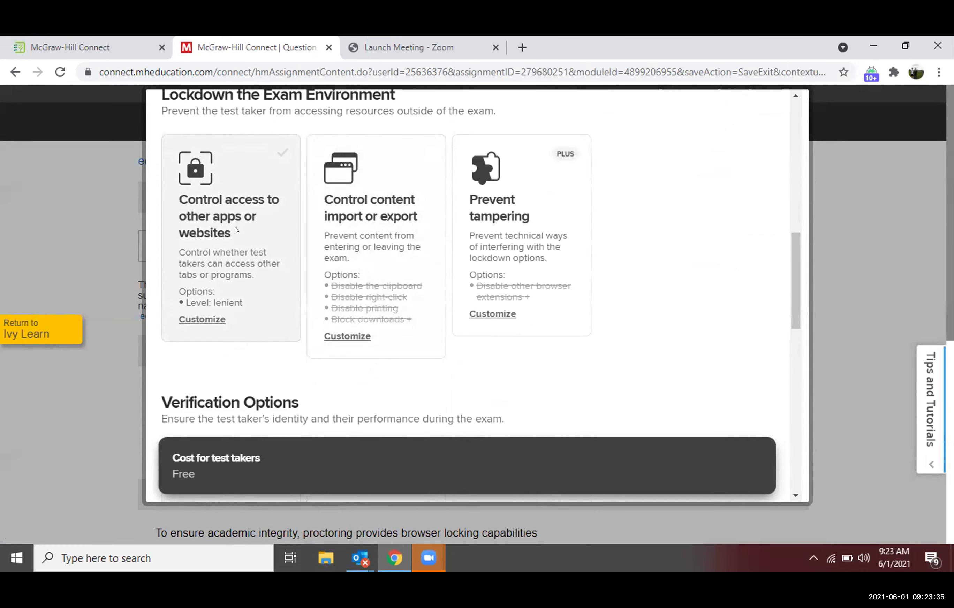
pyautogui.click(235, 242)
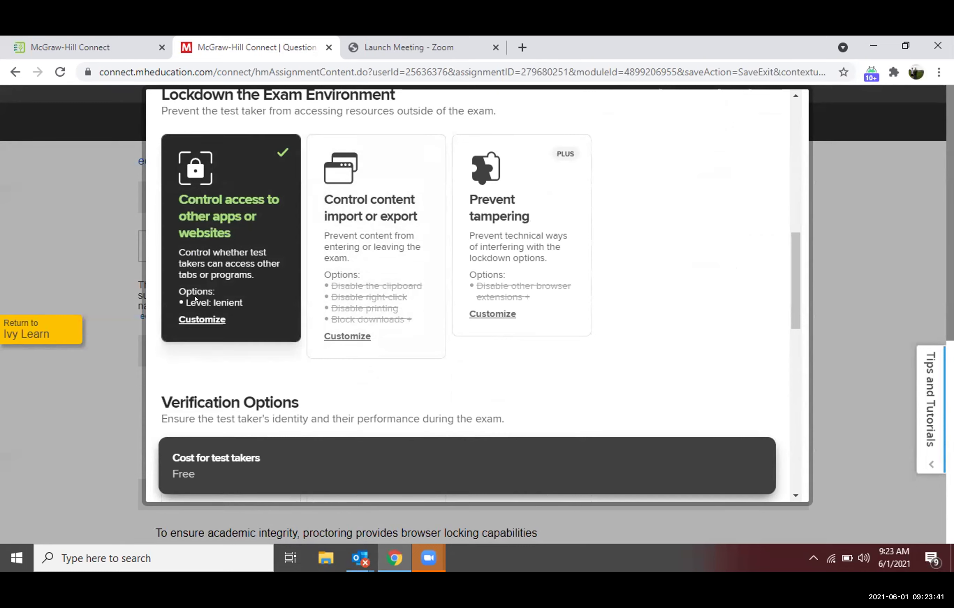
# - Customize the access control for other apps or websites, trying the Moderate level and then setting it to Strict
pyautogui.click(196, 320)
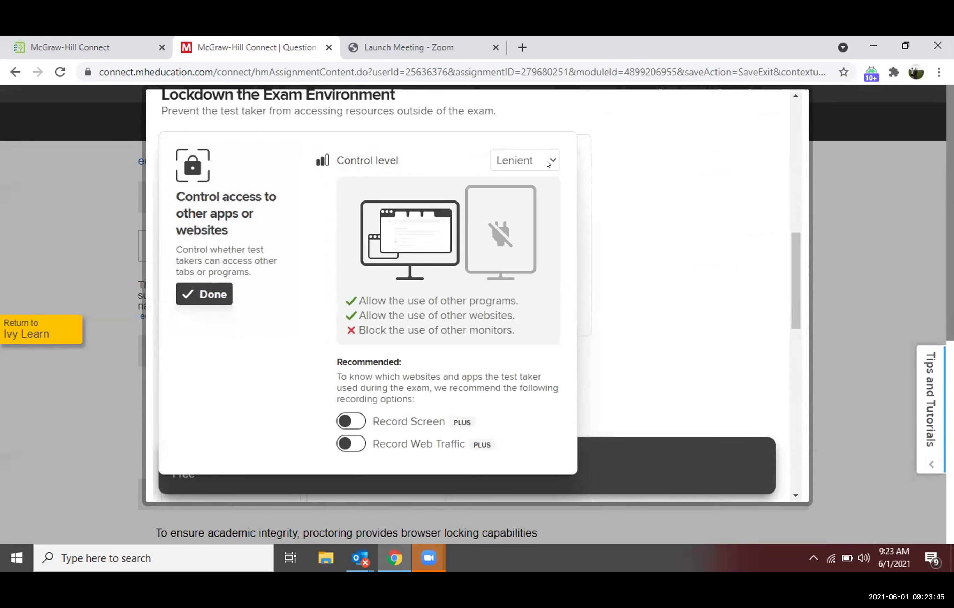
pyautogui.click(549, 162)
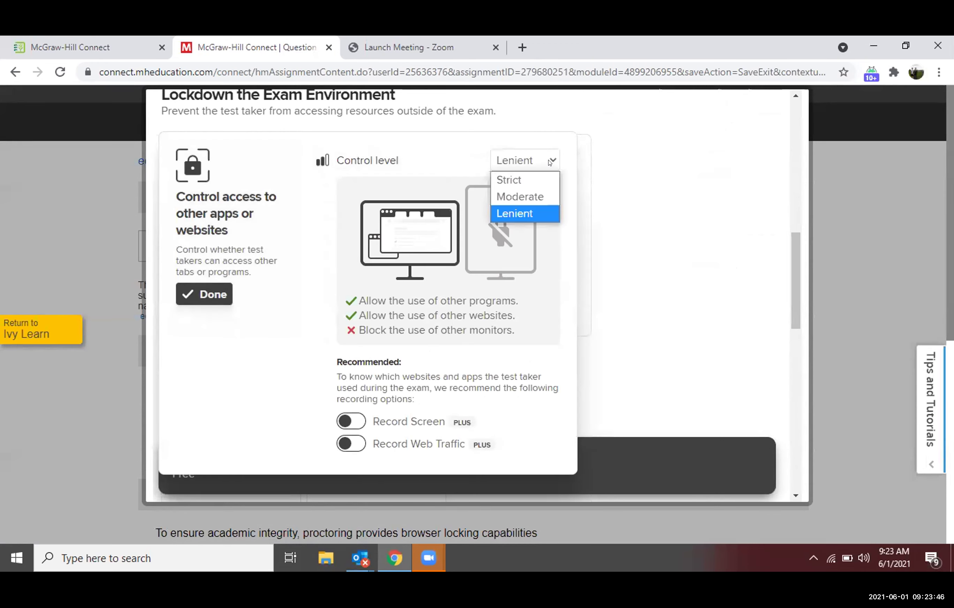
pyautogui.click(527, 197)
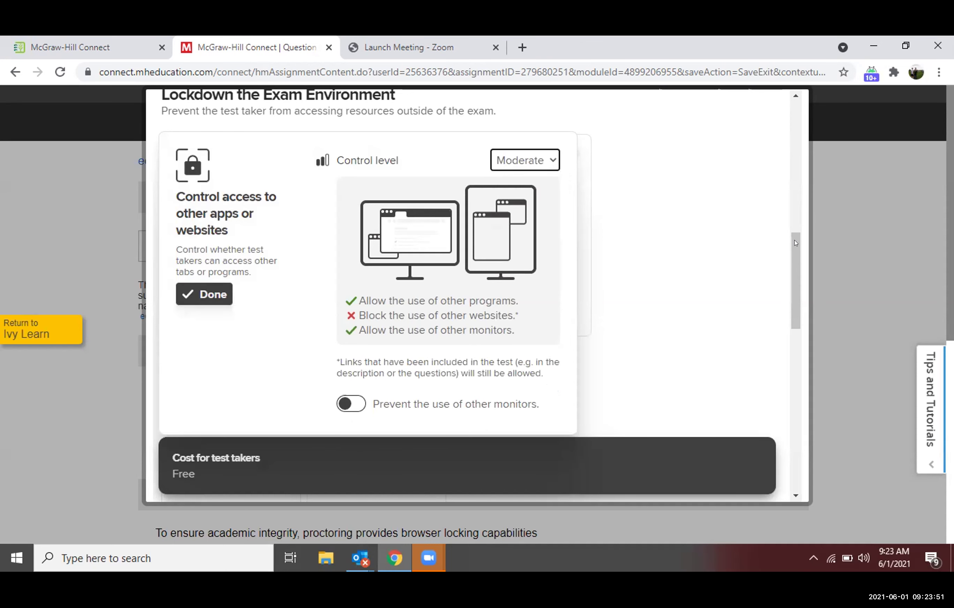
pyautogui.click(525, 160)
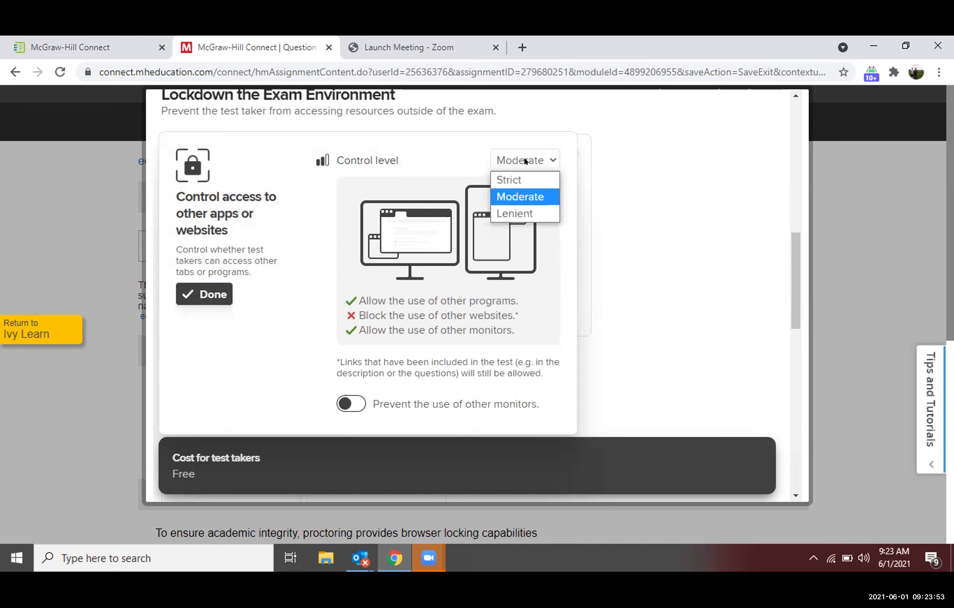
pyautogui.click(509, 179)
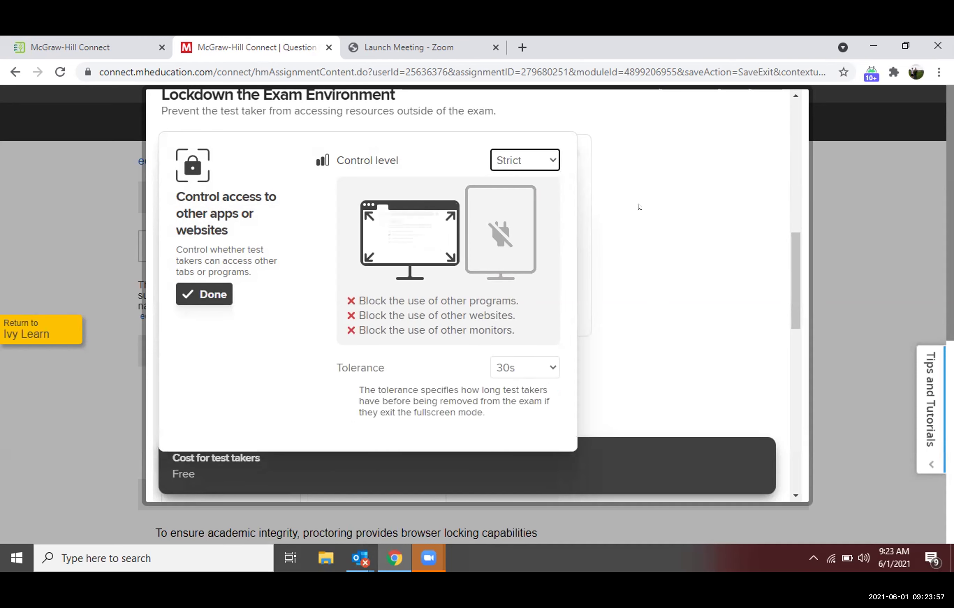
# - Review the Proctorio verification options, tools and summary, and finish customizing the access control
pyautogui.moveTo(794, 243); pyautogui.dragTo(786, 430)
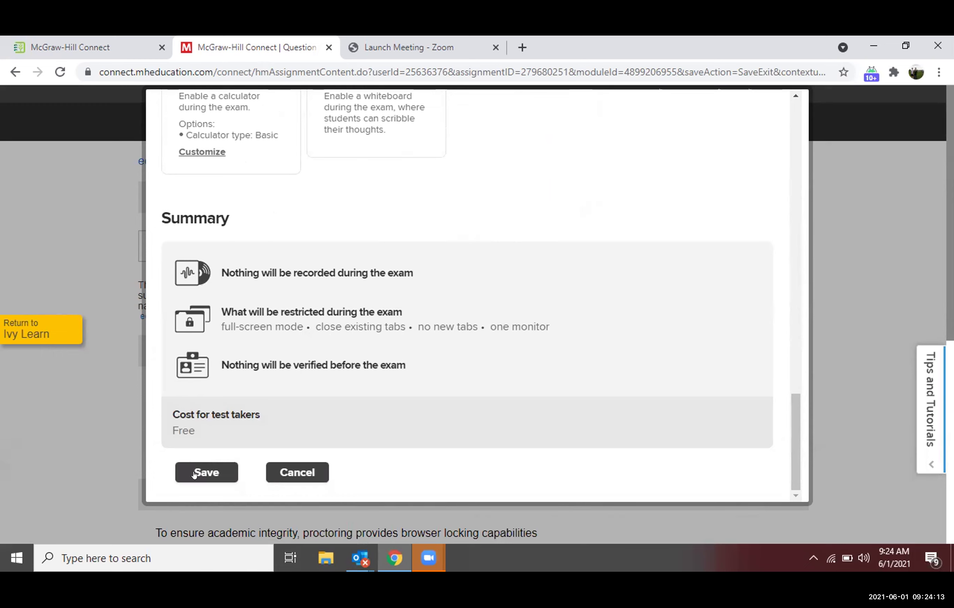
pyautogui.moveTo(797, 420); pyautogui.dragTo(828, 286)
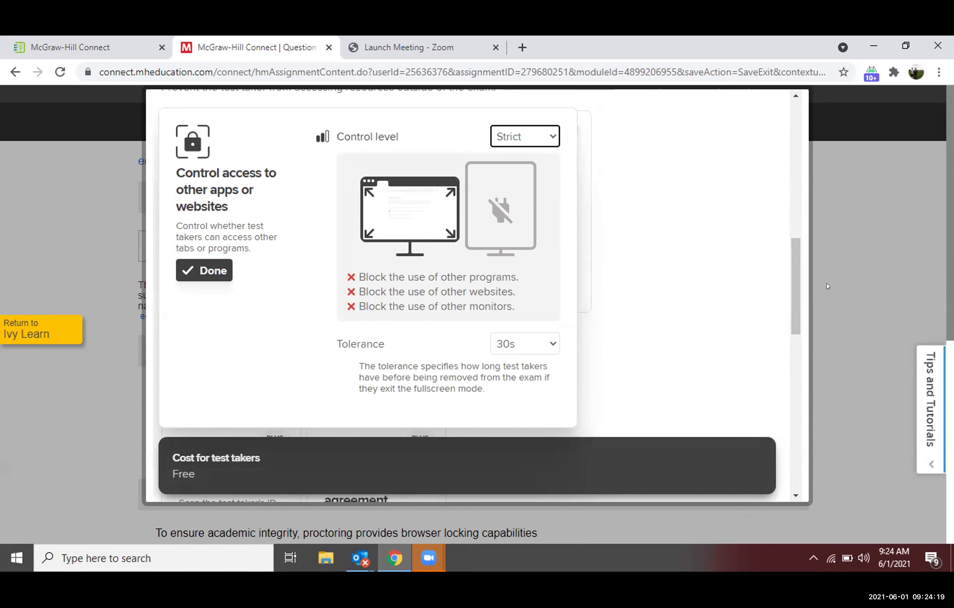
pyautogui.moveTo(793, 260); pyautogui.dragTo(787, 332)
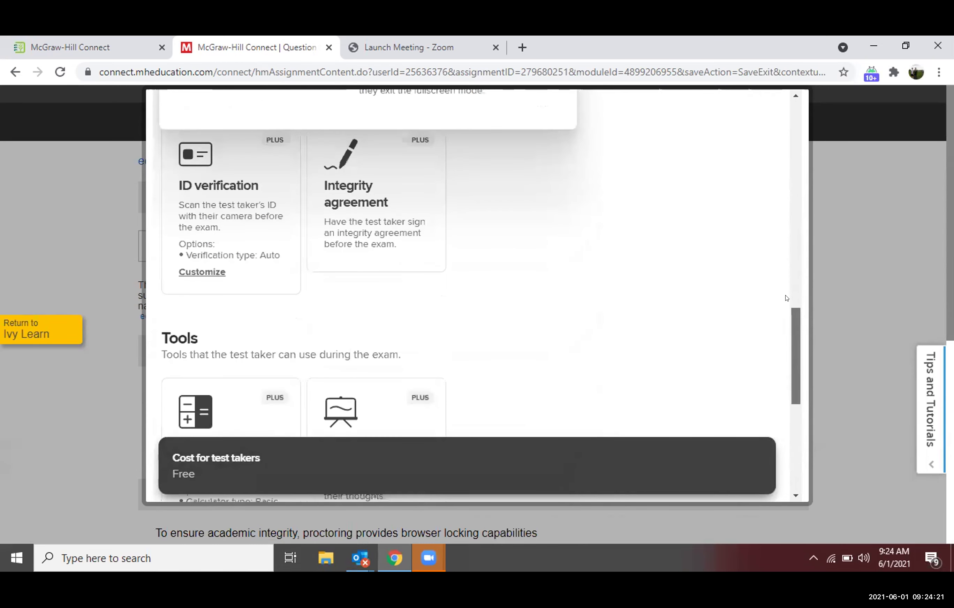
pyautogui.scroll(-10, 787, 299)
pyautogui.scroll(15, 762, 280)
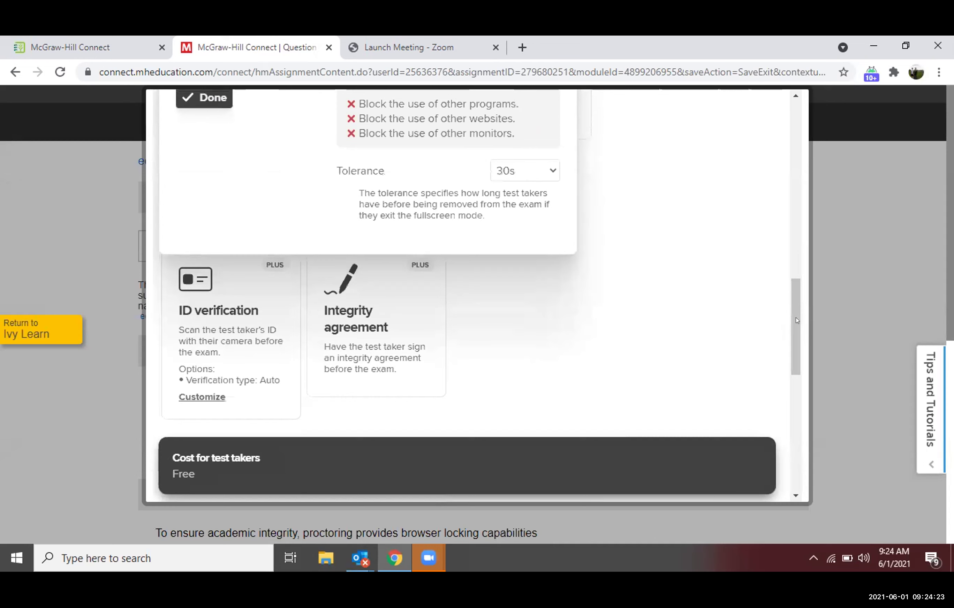
pyautogui.click(204, 97)
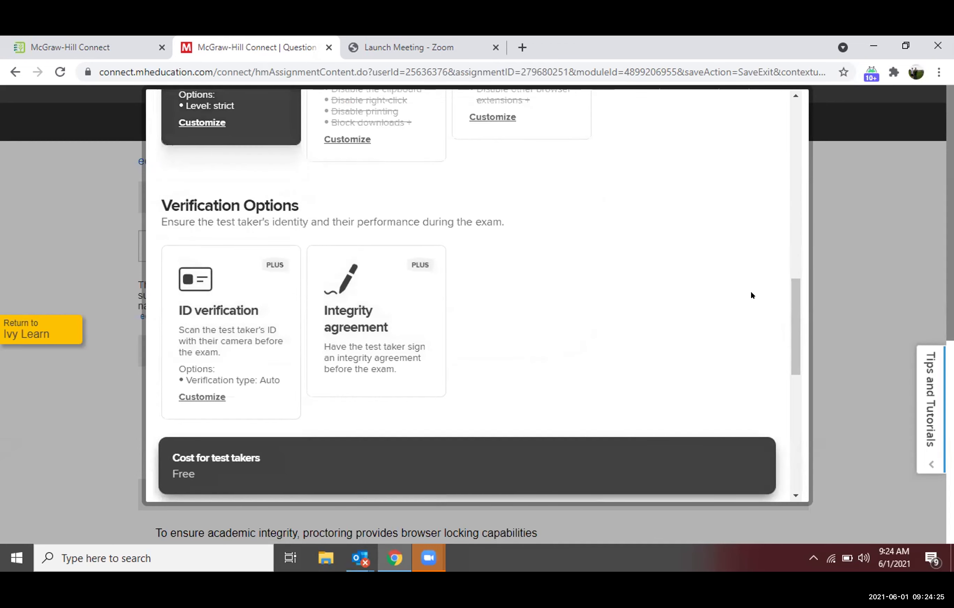
pyautogui.moveTo(788, 297); pyautogui.dragTo(809, 229)
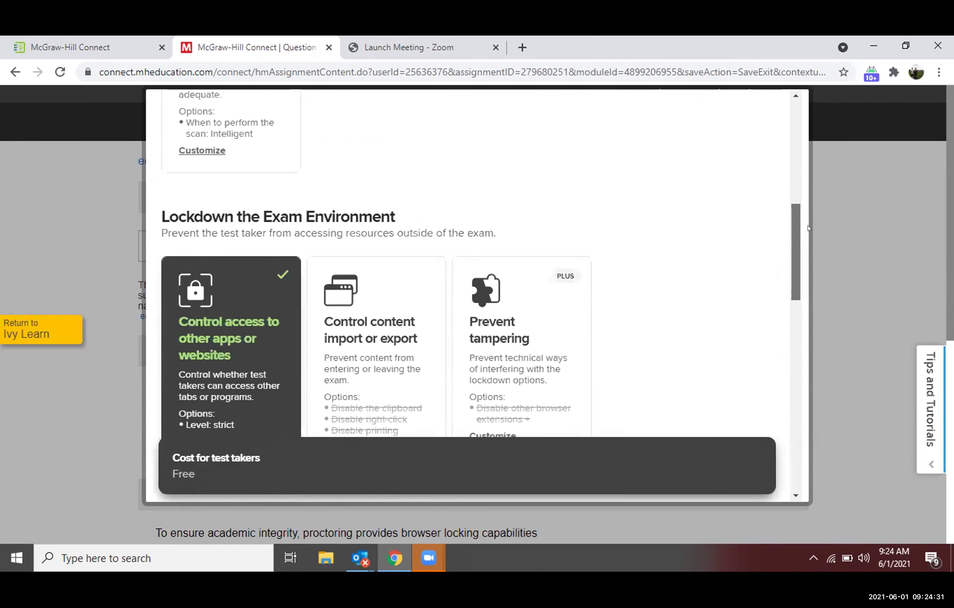
# - Turn on Disable the clipboard, Disable right-click and Disable printing under Control content import or export, and finish customizing it
pyautogui.scroll(-1, 809, 229)
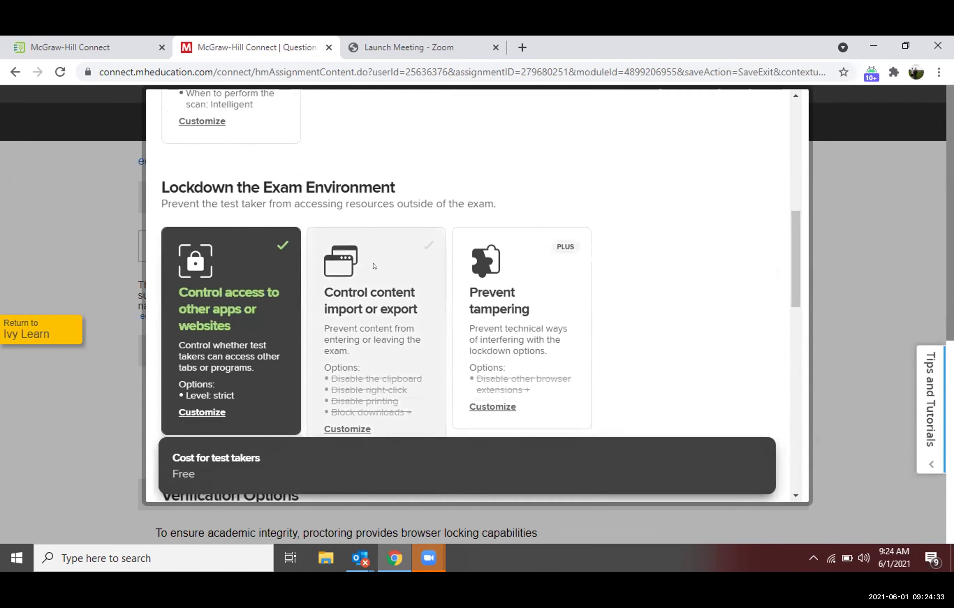
pyautogui.click(361, 318)
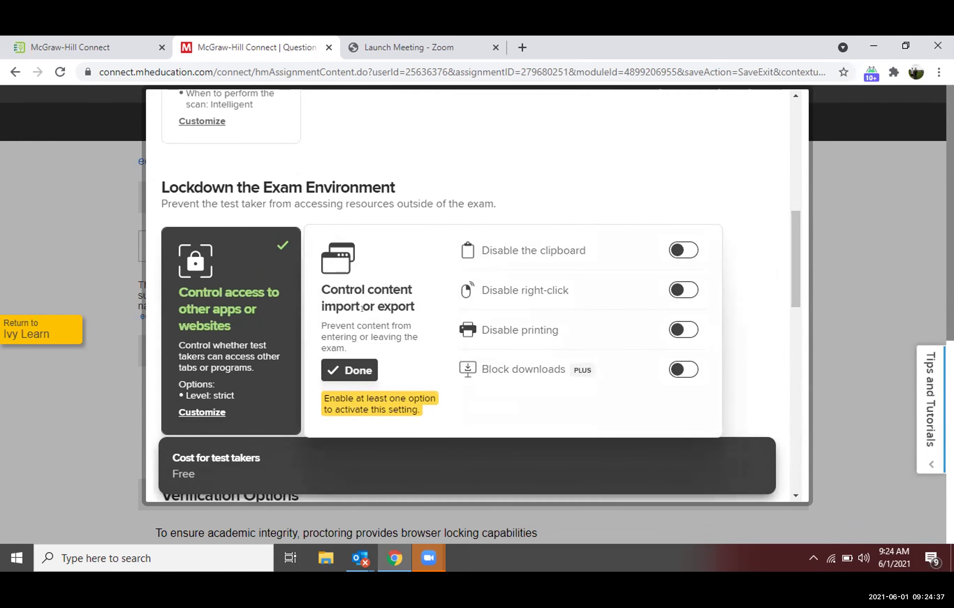
pyautogui.click(685, 252)
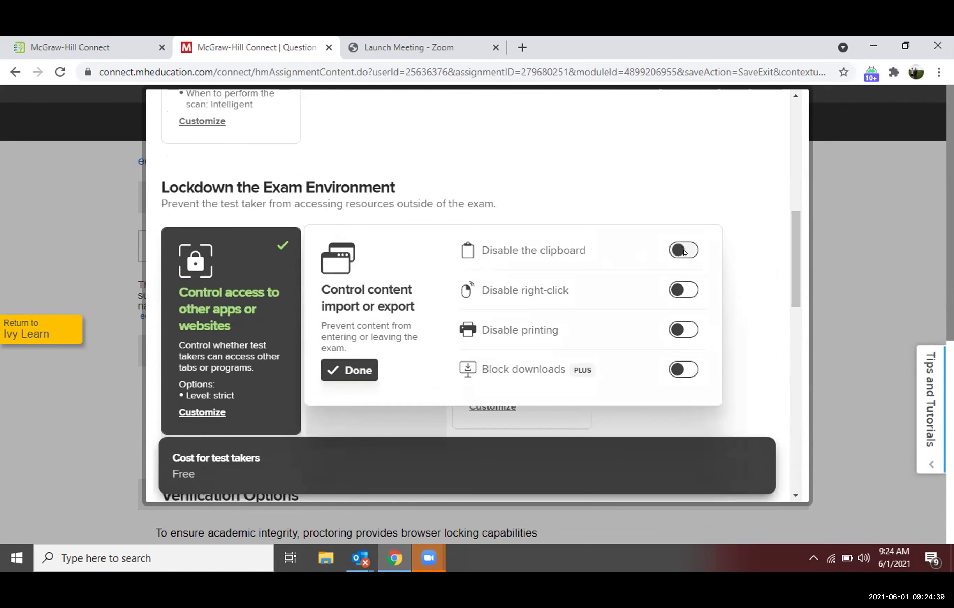
pyautogui.click(685, 286)
pyautogui.click(686, 331)
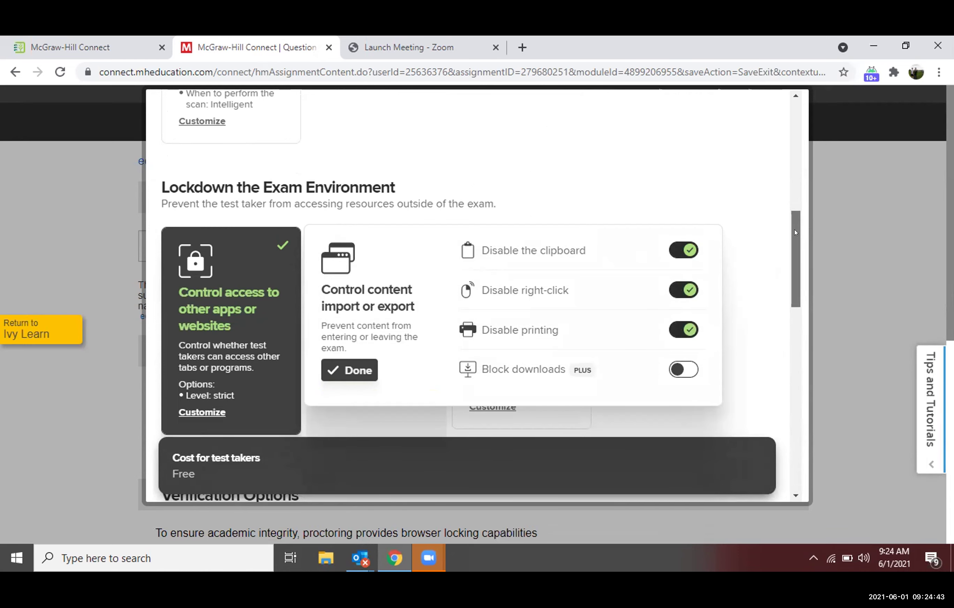
pyautogui.moveTo(796, 230); pyautogui.dragTo(796, 244)
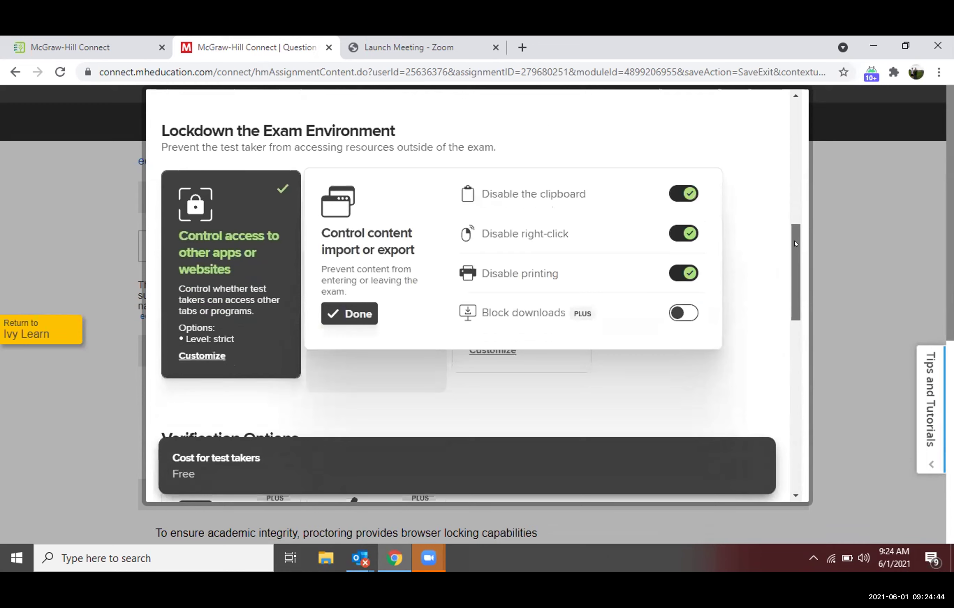
pyautogui.click(349, 320)
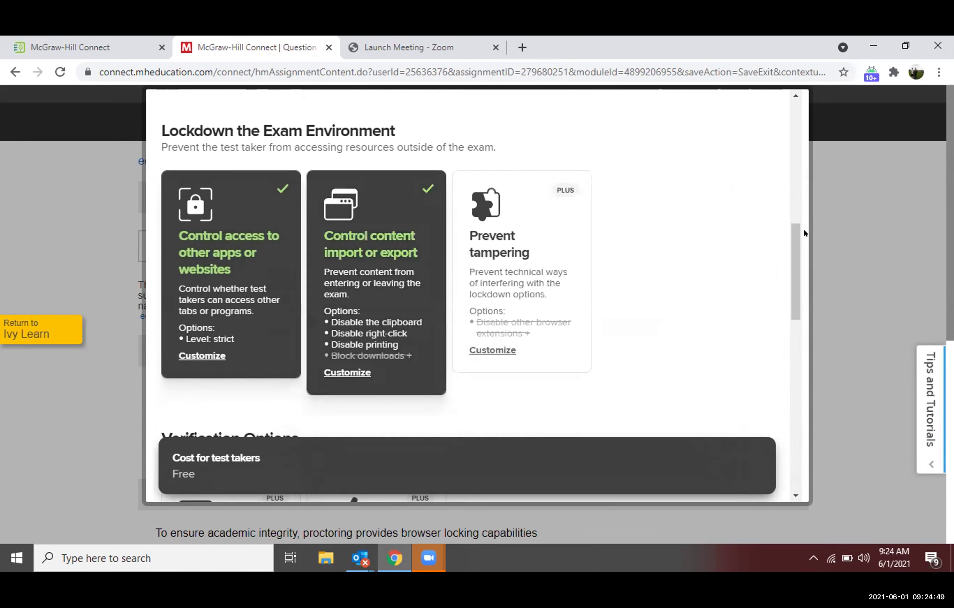
# - Save the Proctorio settings and assign the MO1 Quiz with its updated policies
pyautogui.moveTo(796, 231); pyautogui.dragTo(775, 443)
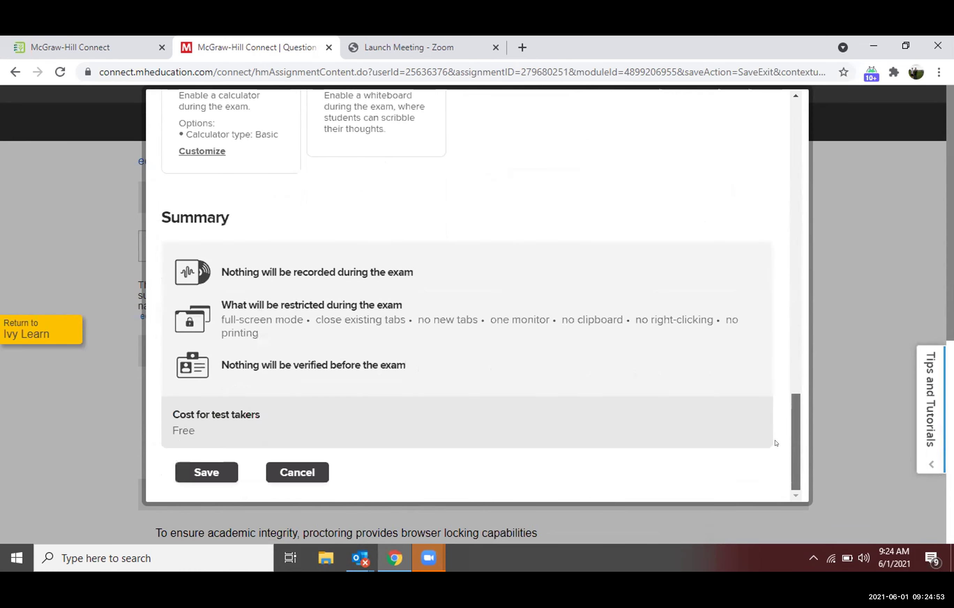
pyautogui.click(198, 474)
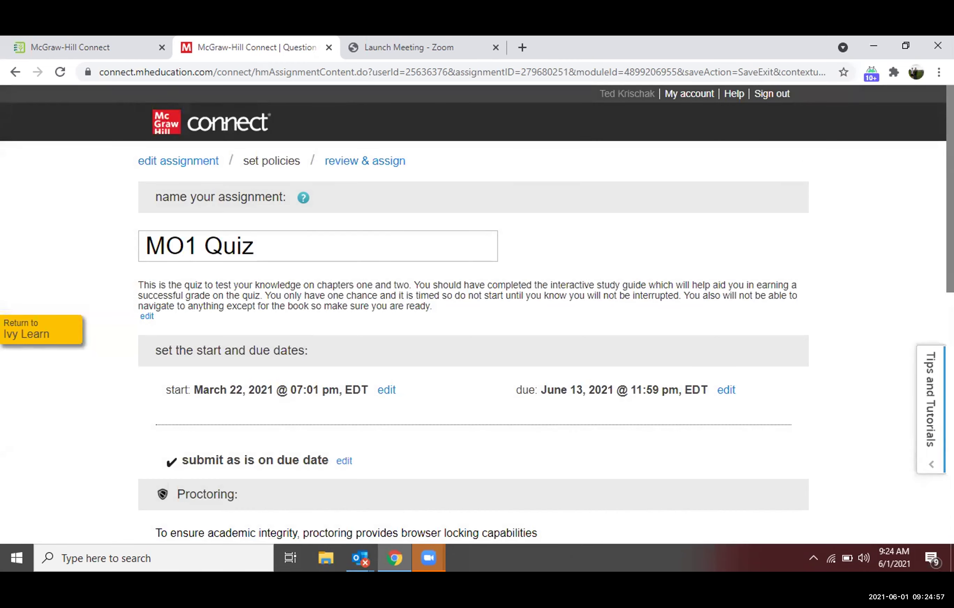
pyautogui.scroll(-12, 923, 432)
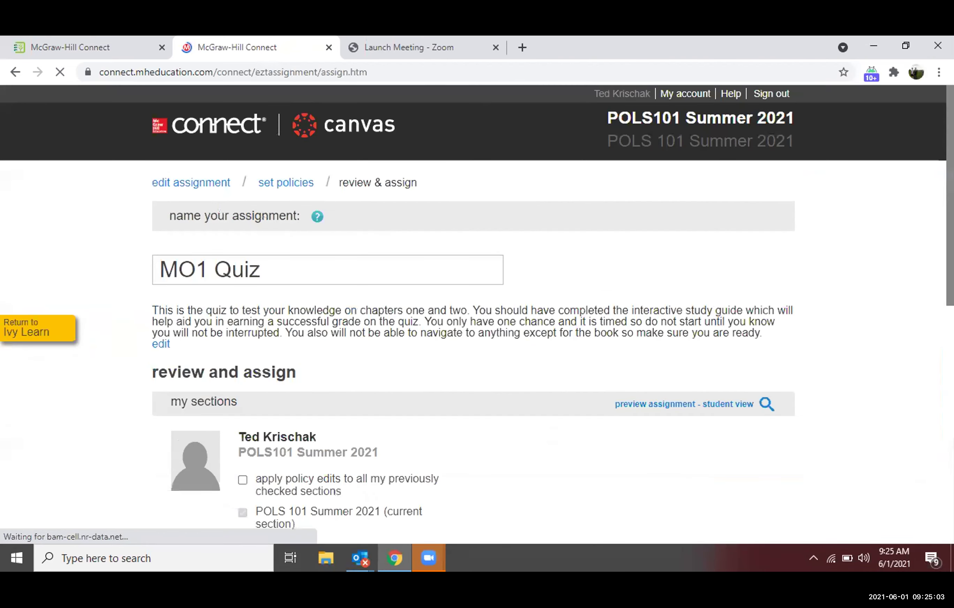
pyautogui.scroll(-10, 721, 479)
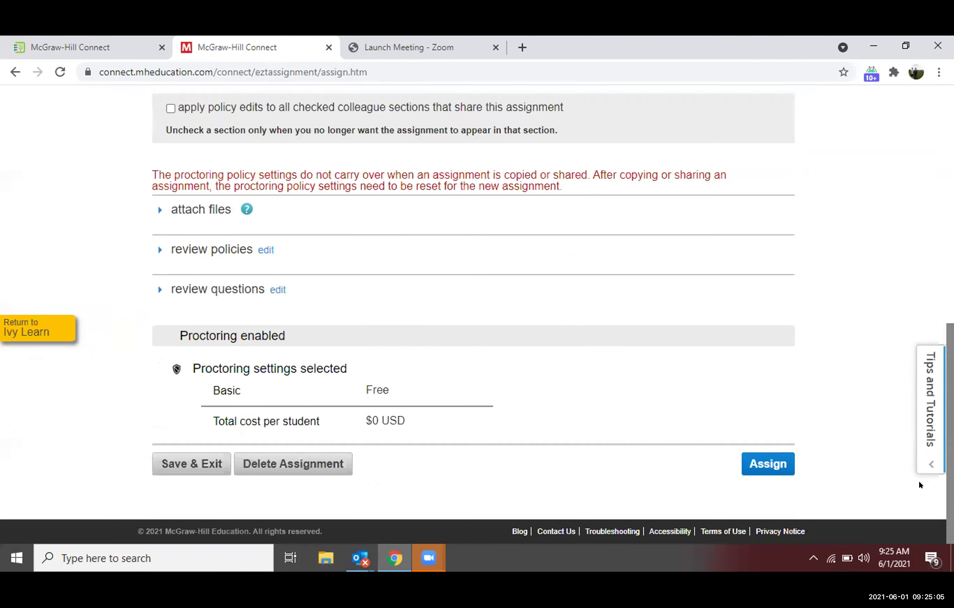
pyautogui.click(754, 464)
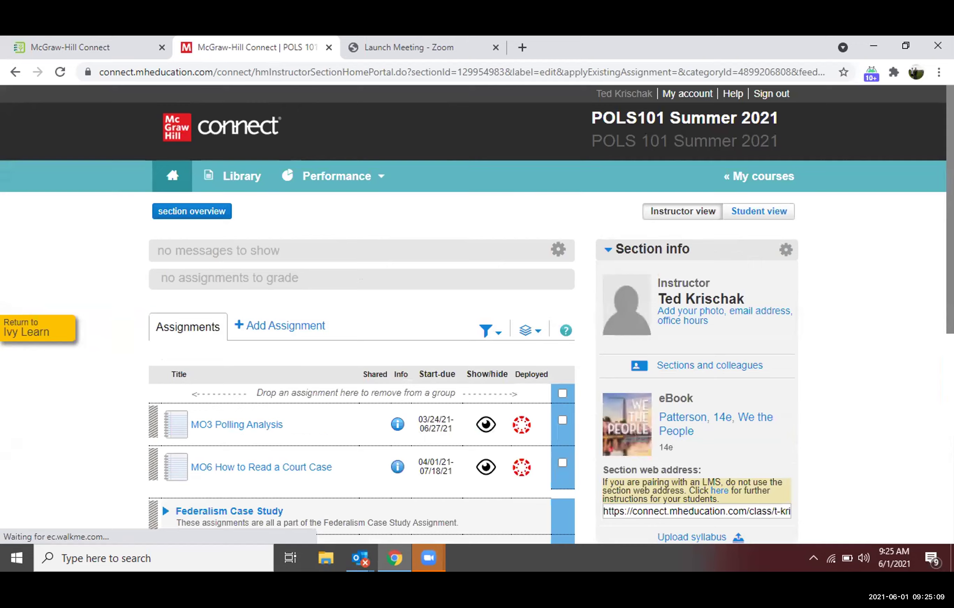
# - Look over the assignments and assignment groups in the POLS 101 Summer 2021 section, including the Quizzes group
pyautogui.scroll(-5, 477, 315)
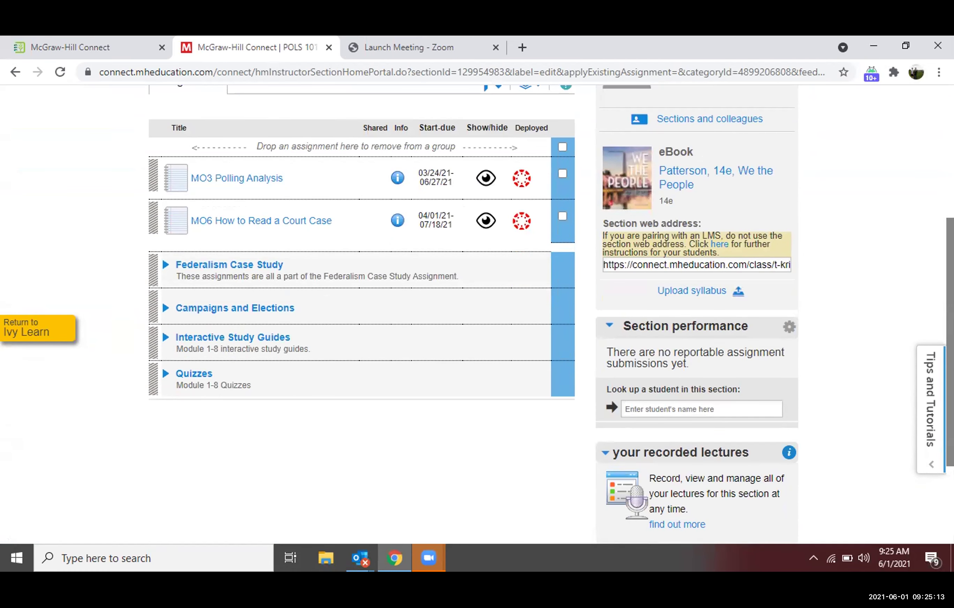
pyautogui.click(163, 374)
pyautogui.click(165, 373)
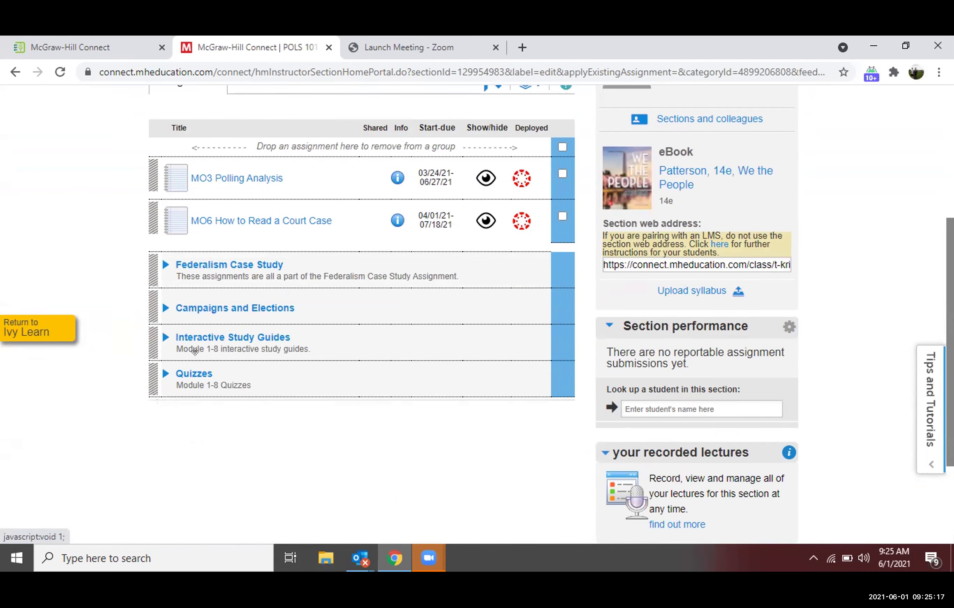
pyautogui.scroll(3, 478, 313)
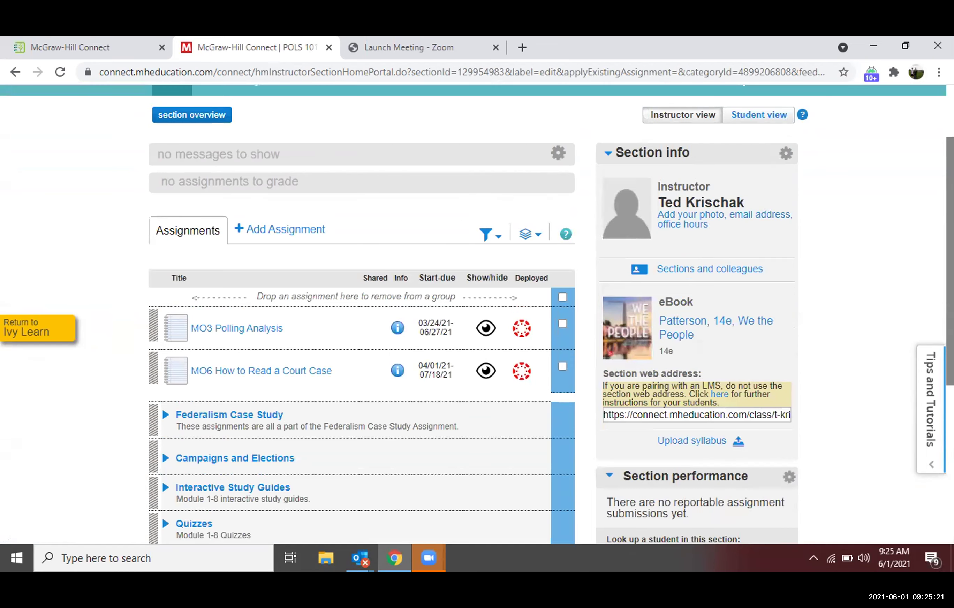
pyautogui.scroll(-6, 477, 312)
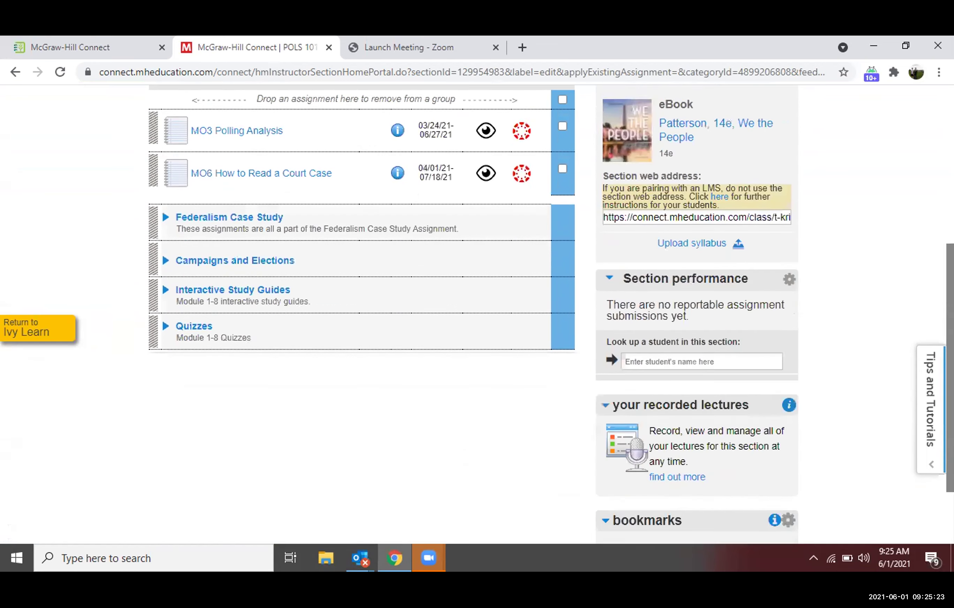
pyautogui.scroll(8, 478, 312)
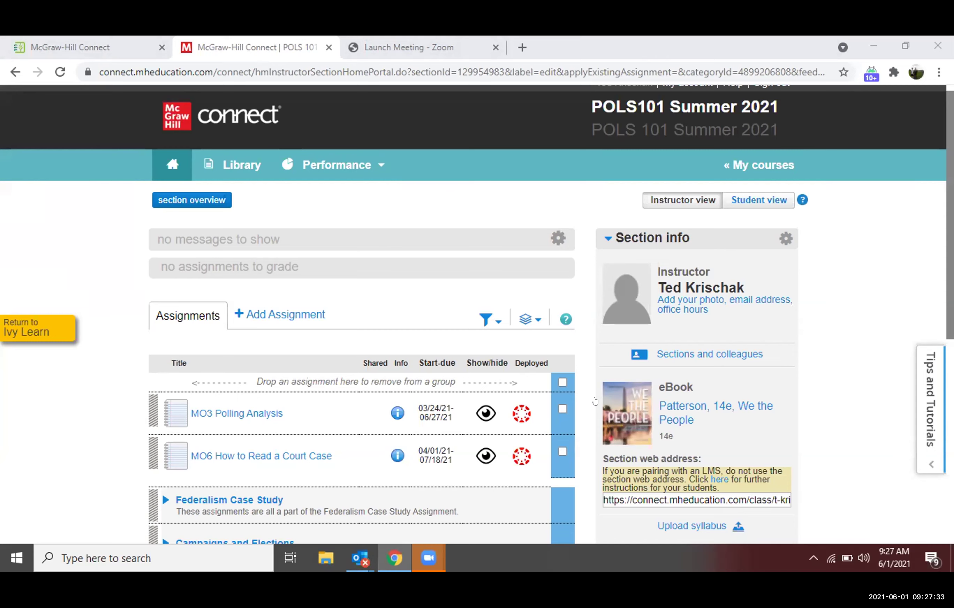
pyautogui.click(427, 209)
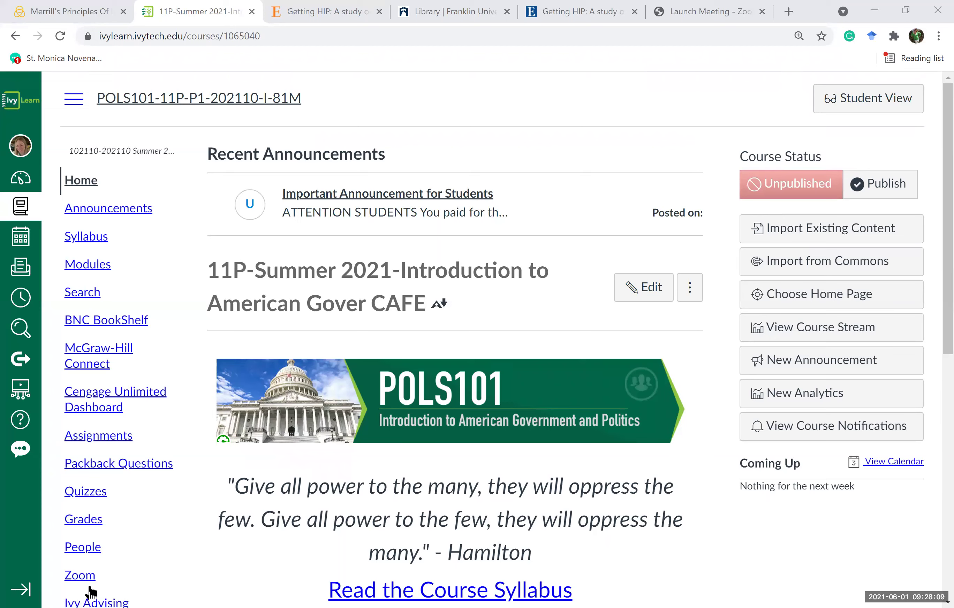
# - Open Packback Questions from the Ivy Learn course and log in with the existing account
pyautogui.click(135, 463)
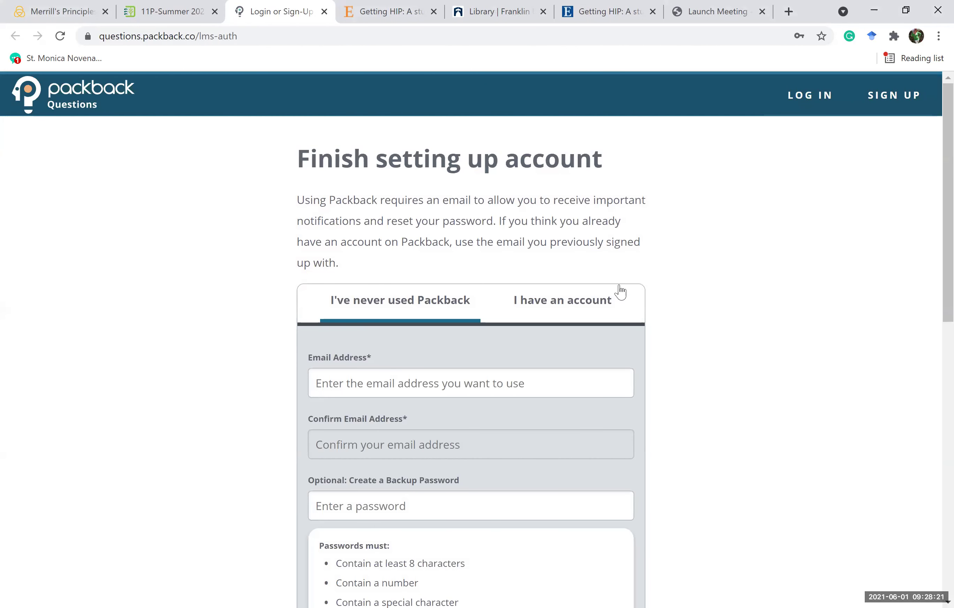
pyautogui.click(586, 315)
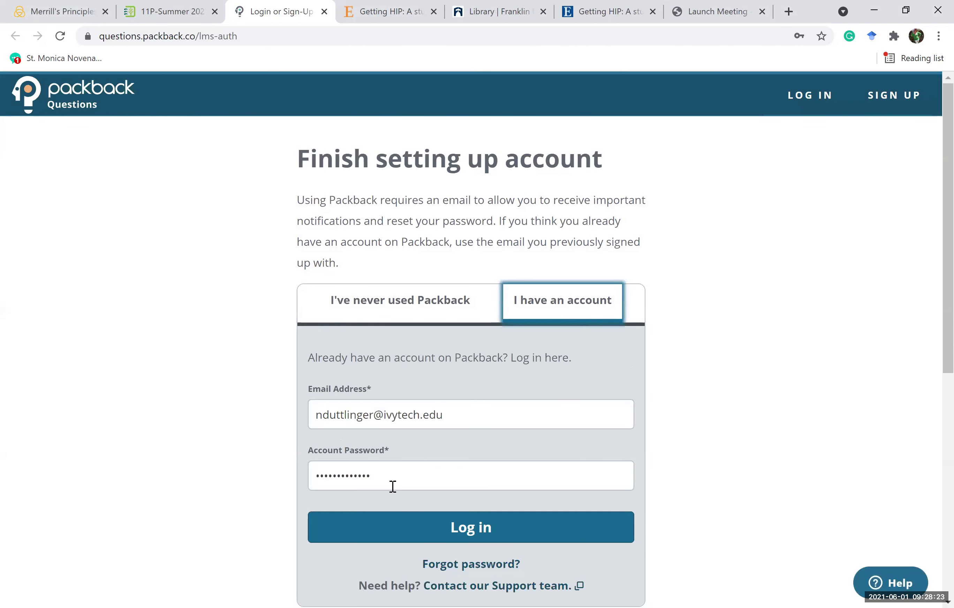
pyautogui.click(418, 522)
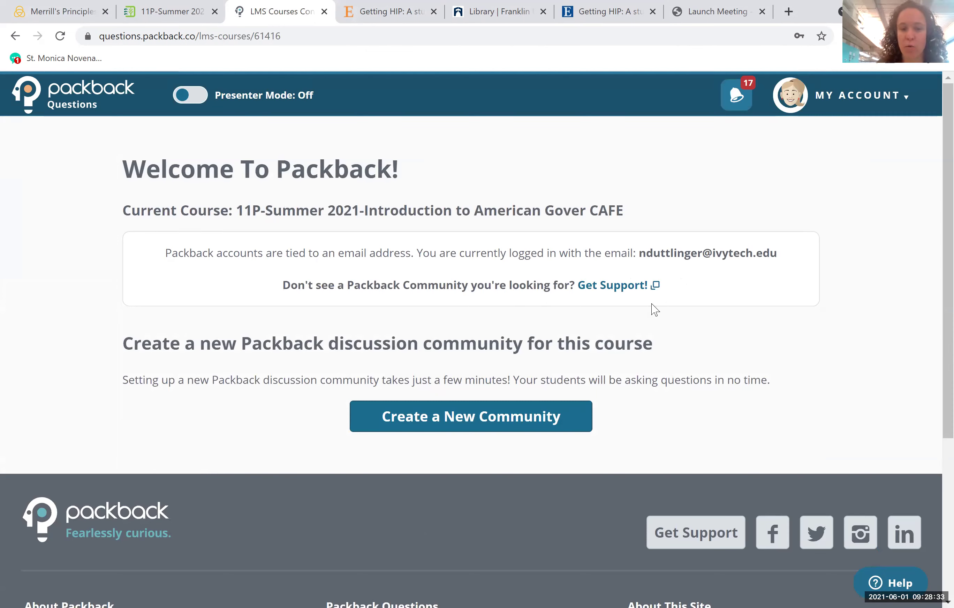
# - Create a new Packback community for the course with catalog number POLS 101 and 30 expected students
pyautogui.click(485, 419)
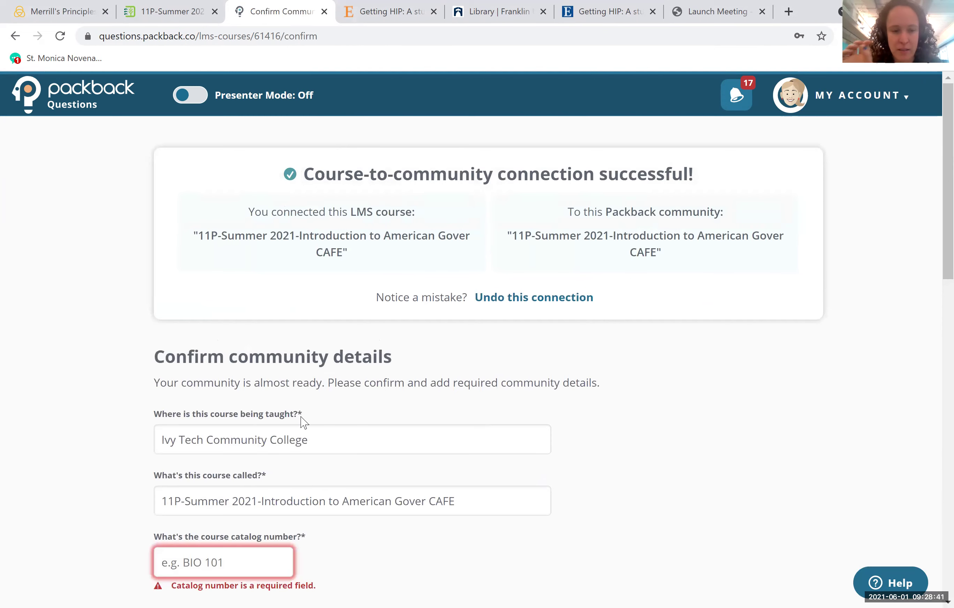
pyautogui.scroll(-5, 327, 507)
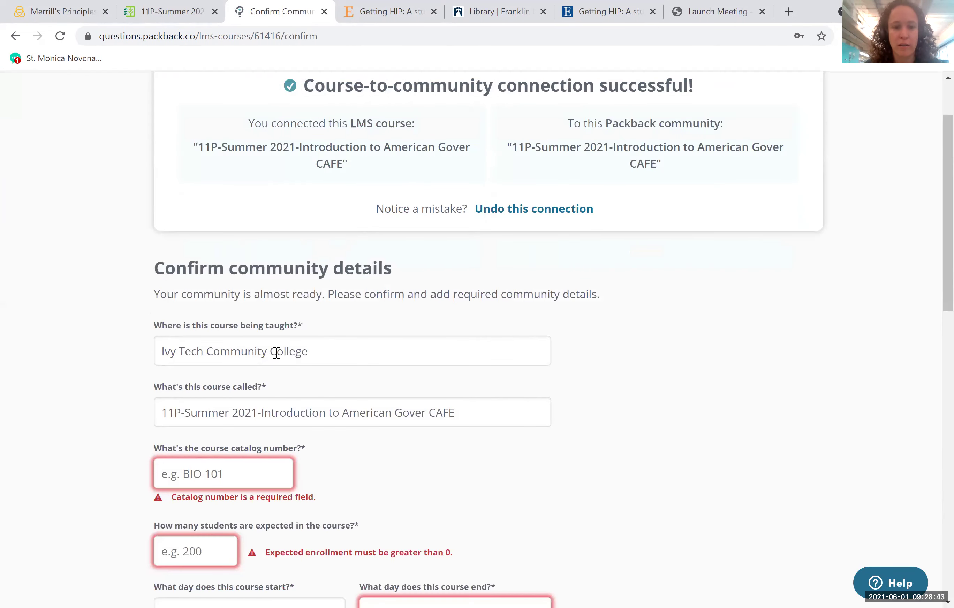
pyautogui.click(237, 332)
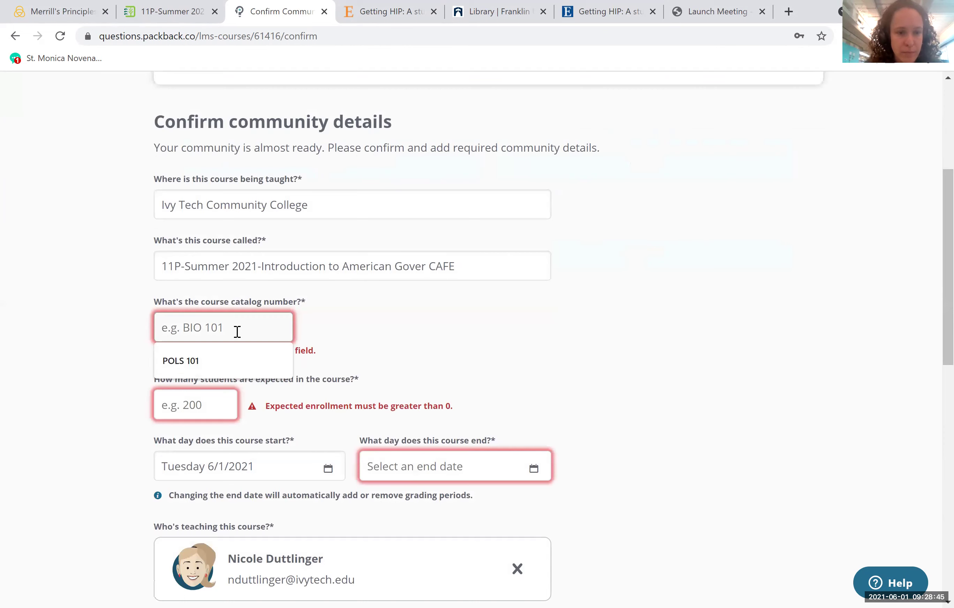
pyautogui.write('P')
pyautogui.press('Down')
pyautogui.press('Return')
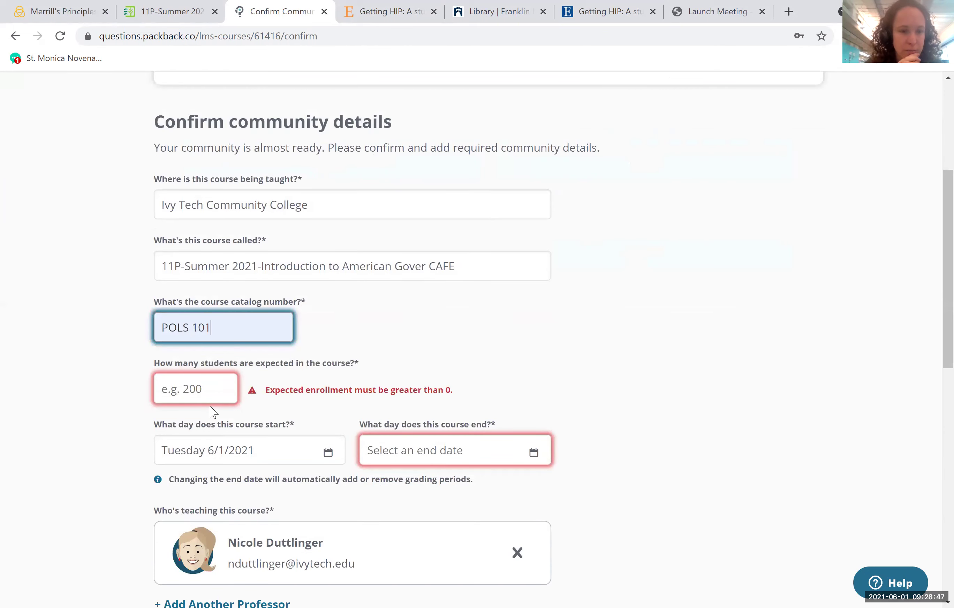
pyautogui.click(220, 392)
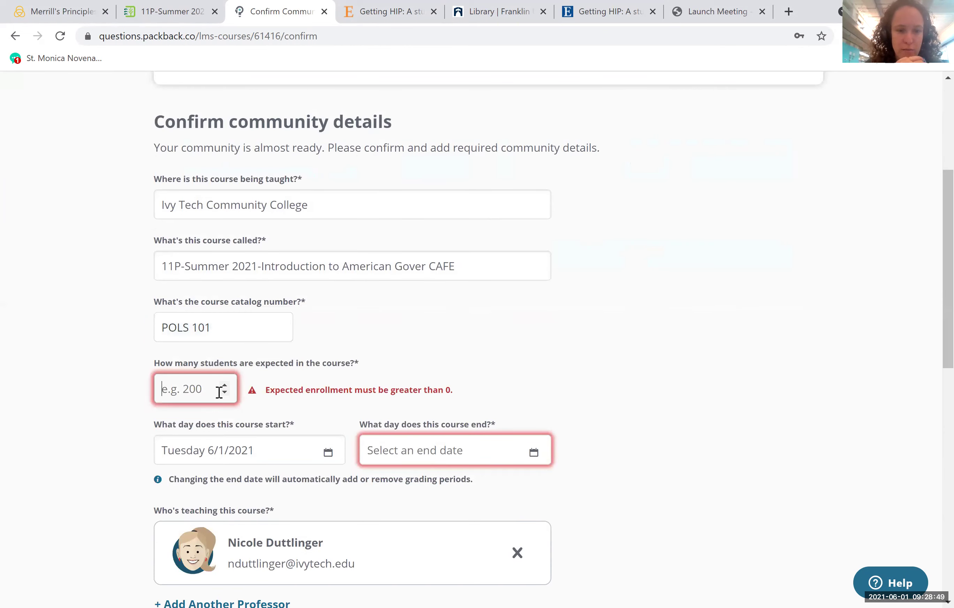
pyautogui.write('30')
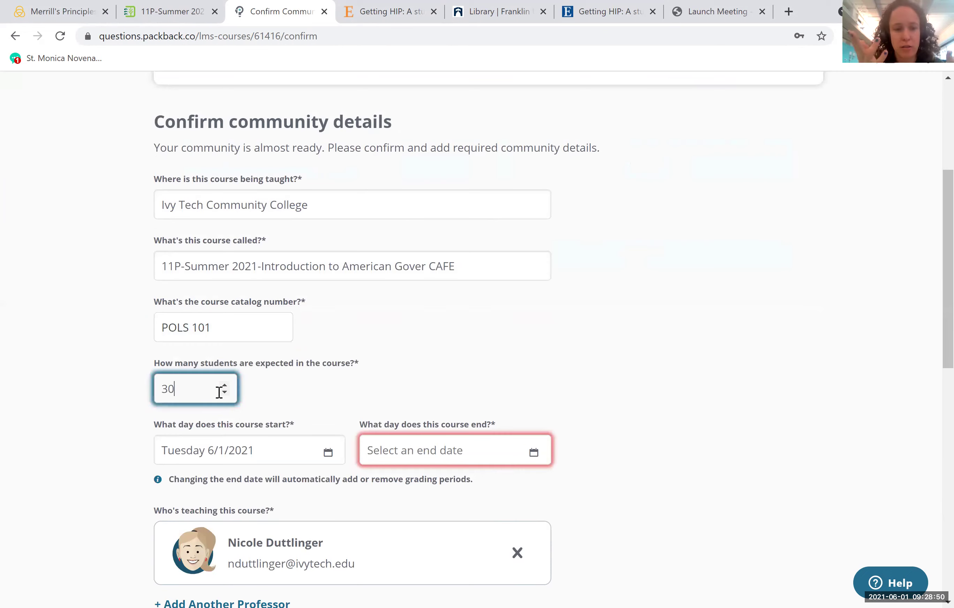
# - Set the course end date to 7/31/2021 and Packback's share of the final grade to 19%
pyautogui.click(536, 455)
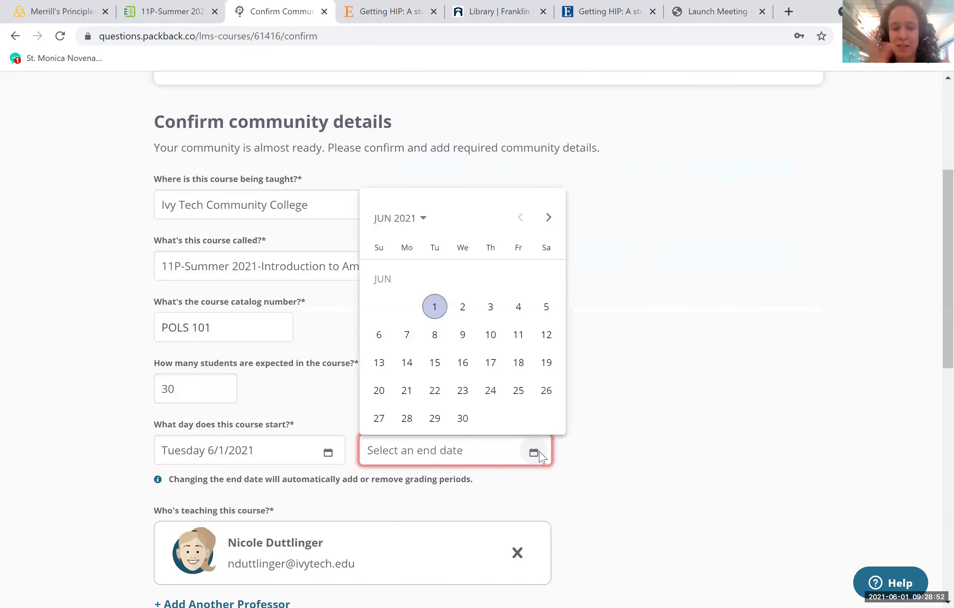
pyautogui.click(550, 218)
pyautogui.click(546, 391)
pyautogui.scroll(-8, 549, 390)
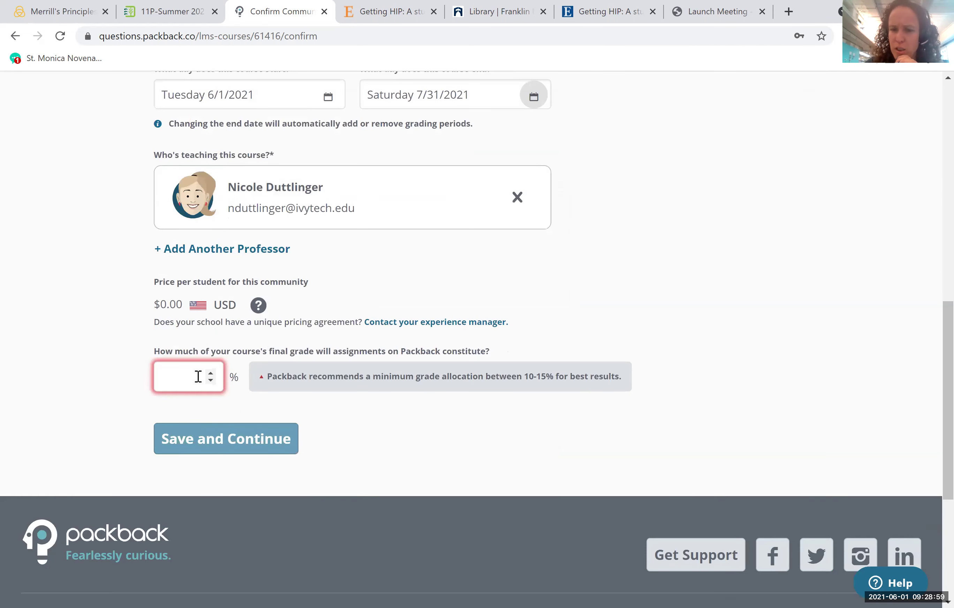
pyautogui.click(198, 376)
pyautogui.write('19')
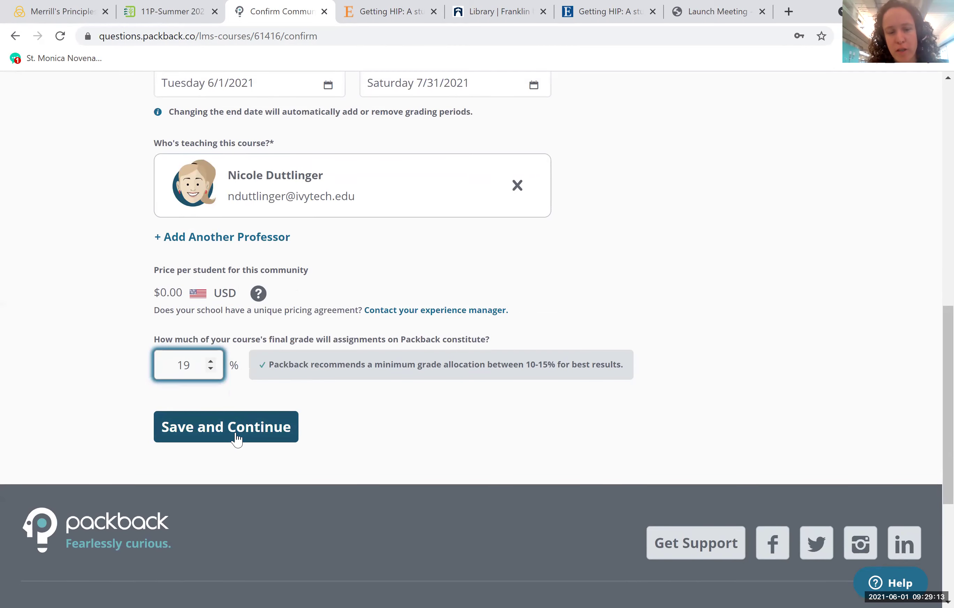
# - Change the course start date to 6/5/2021 and save the community details
pyautogui.scroll(2, 237, 439)
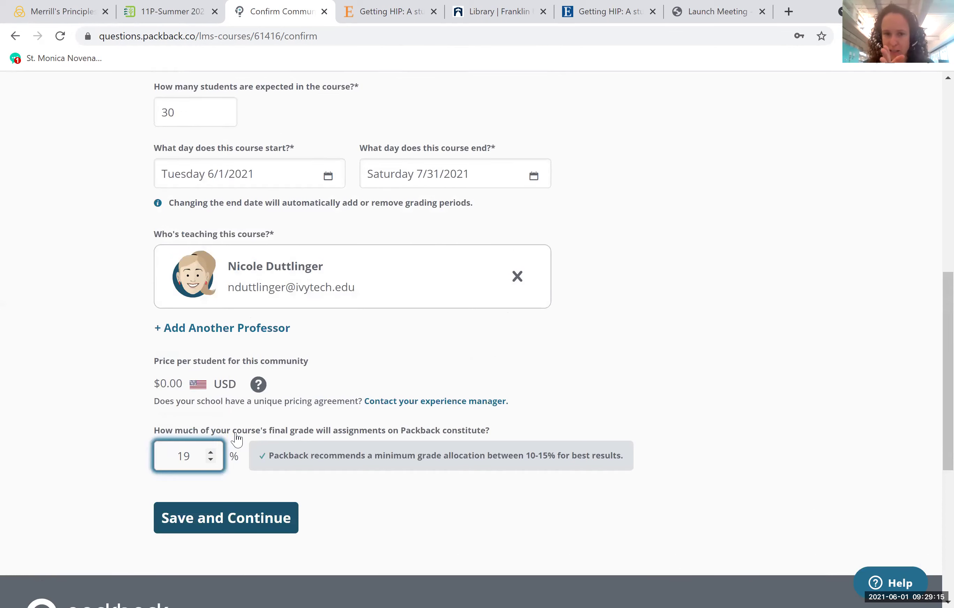
pyautogui.click(329, 177)
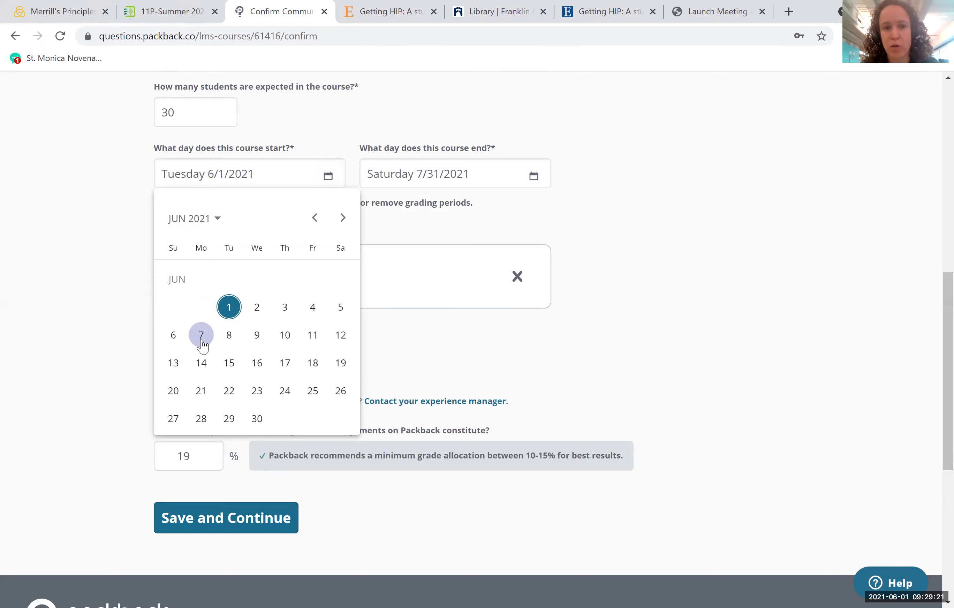
pyautogui.click(340, 315)
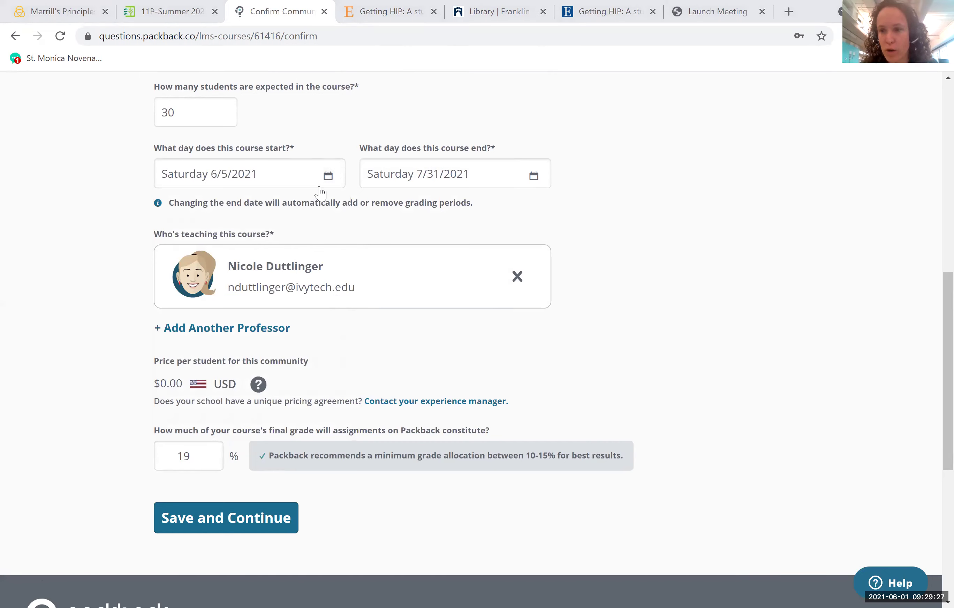
pyautogui.click(329, 178)
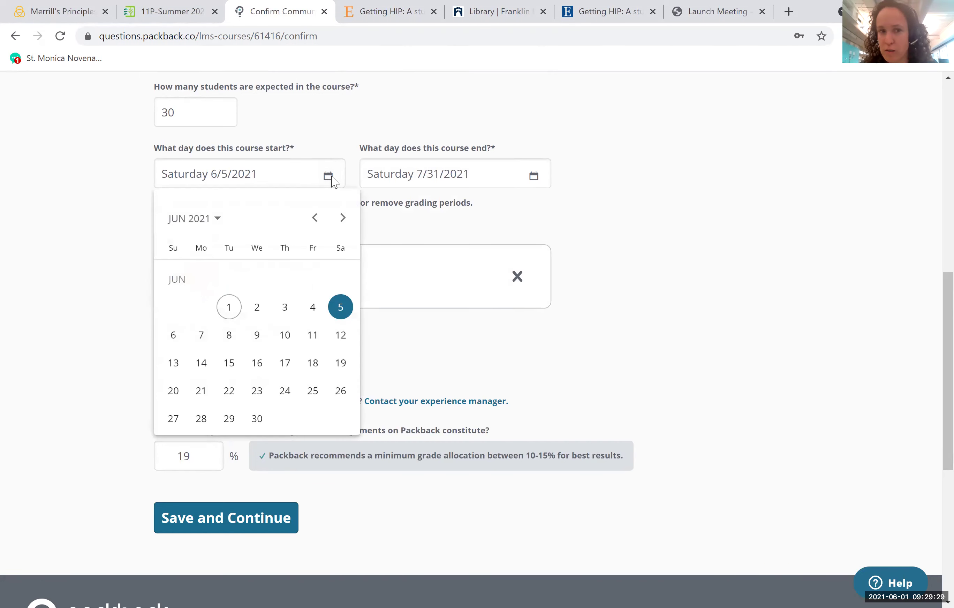
pyautogui.click(441, 157)
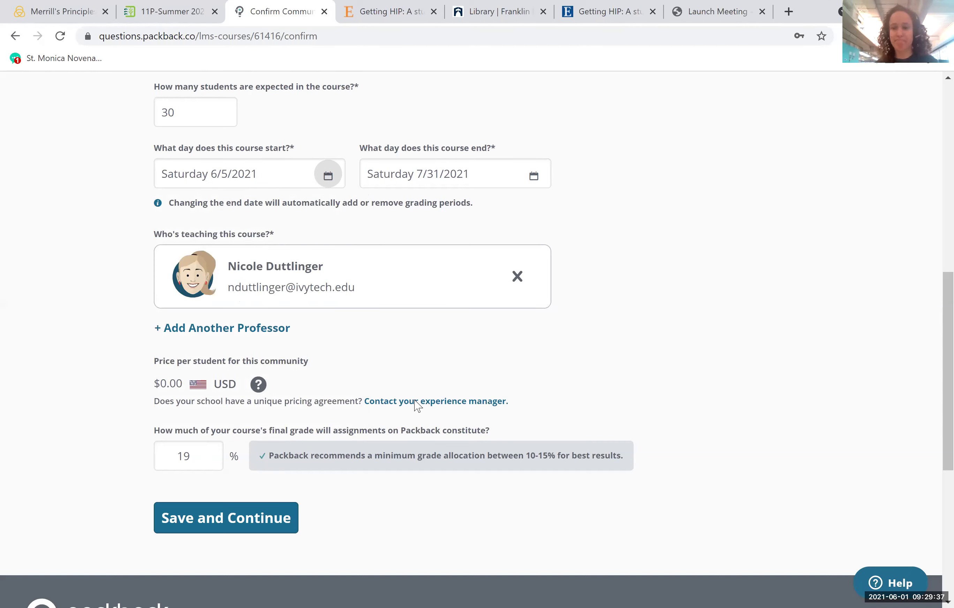
pyautogui.click(252, 520)
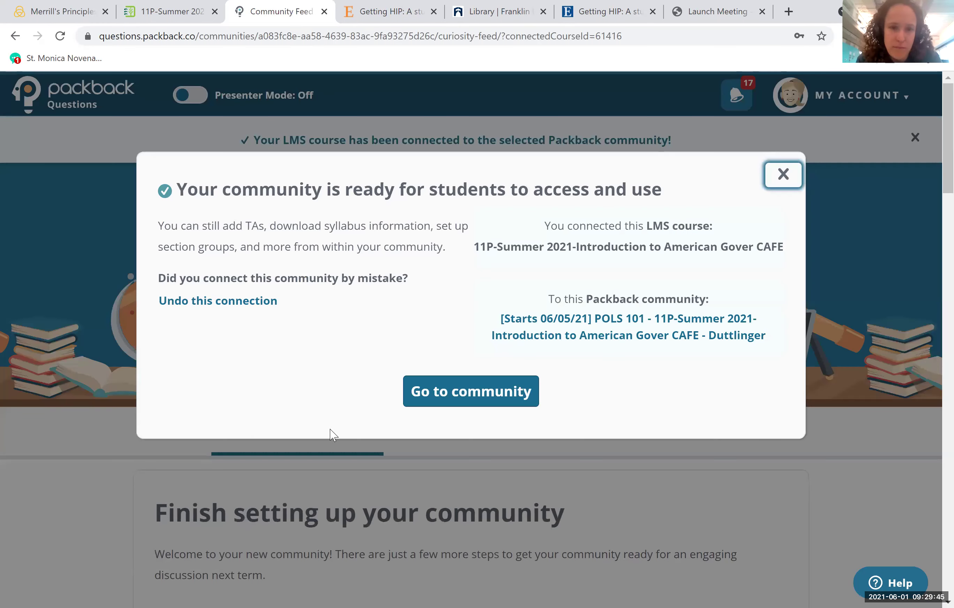
# - Go to the newly connected Packback community and review its list of remaining setup tasks
pyautogui.click(512, 397)
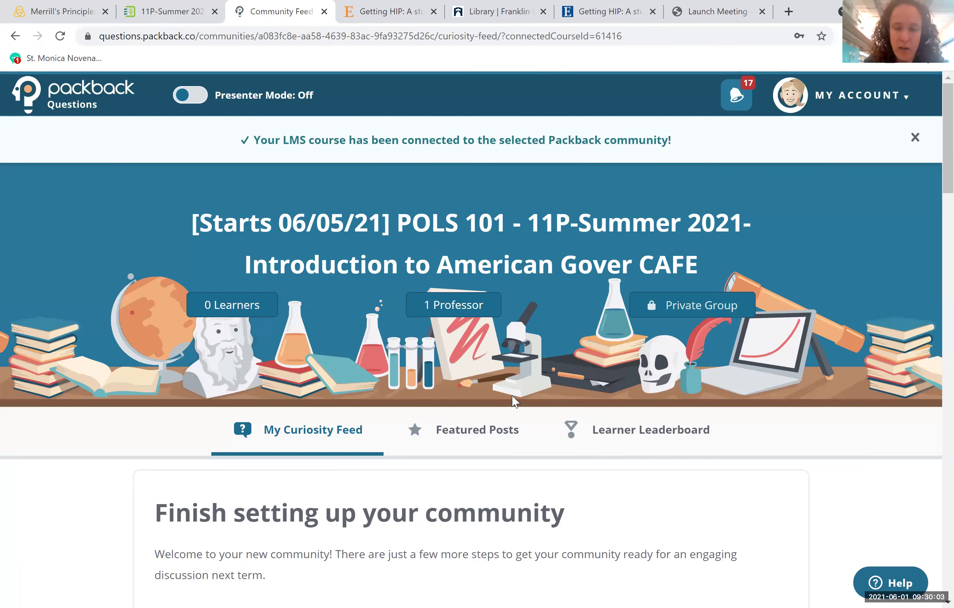
pyautogui.scroll(-8, 512, 396)
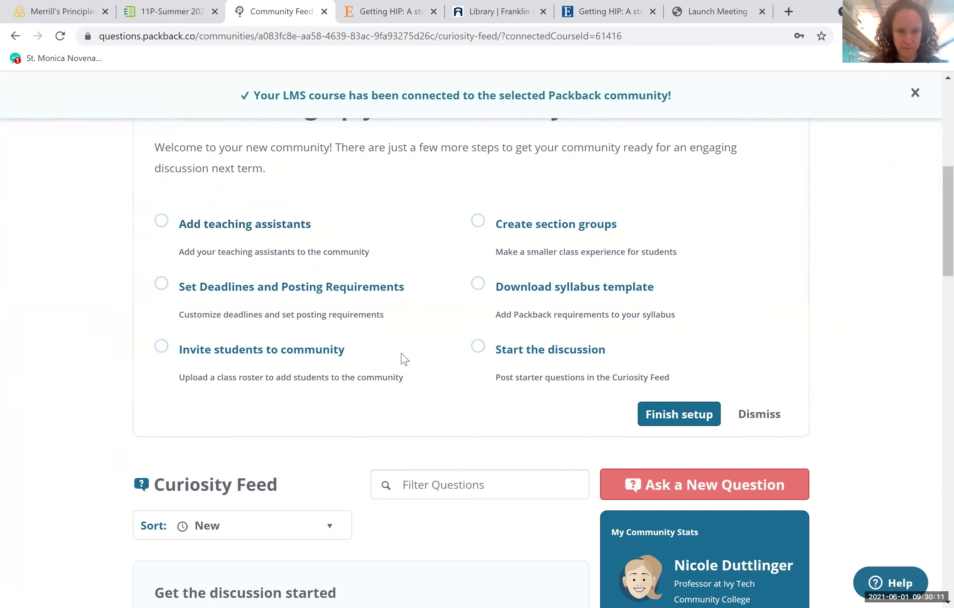
pyautogui.scroll(-1, 407, 359)
pyautogui.scroll(3, 405, 359)
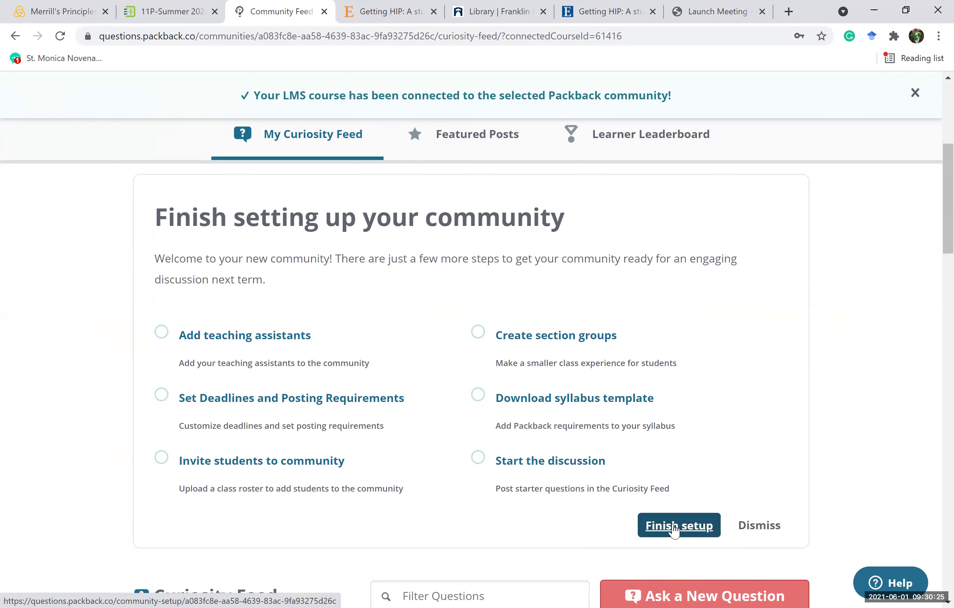
# - Look over the Add Teaching Assistants setup page and return to the community feed
pyautogui.click(298, 341)
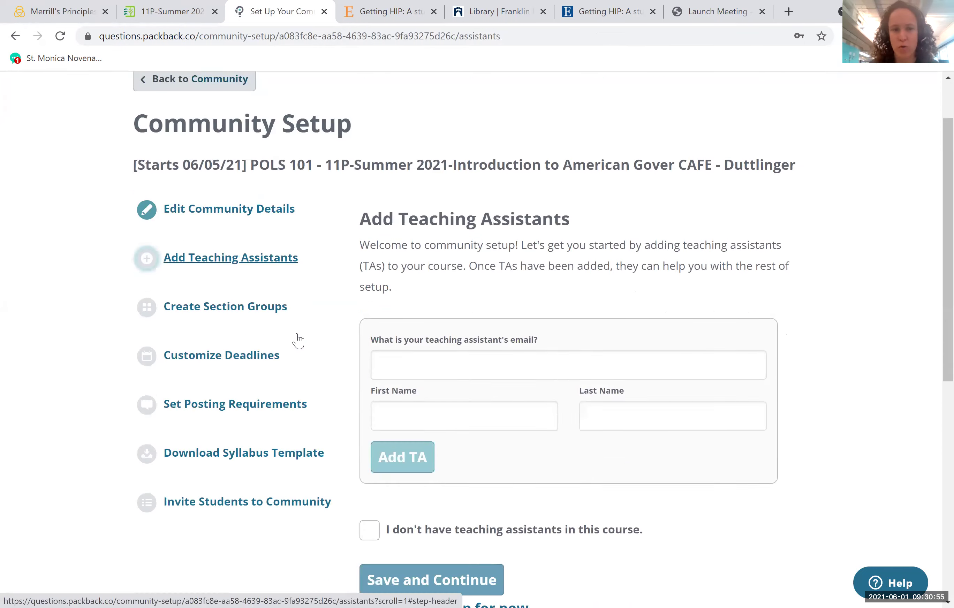
pyautogui.scroll(-2, 298, 342)
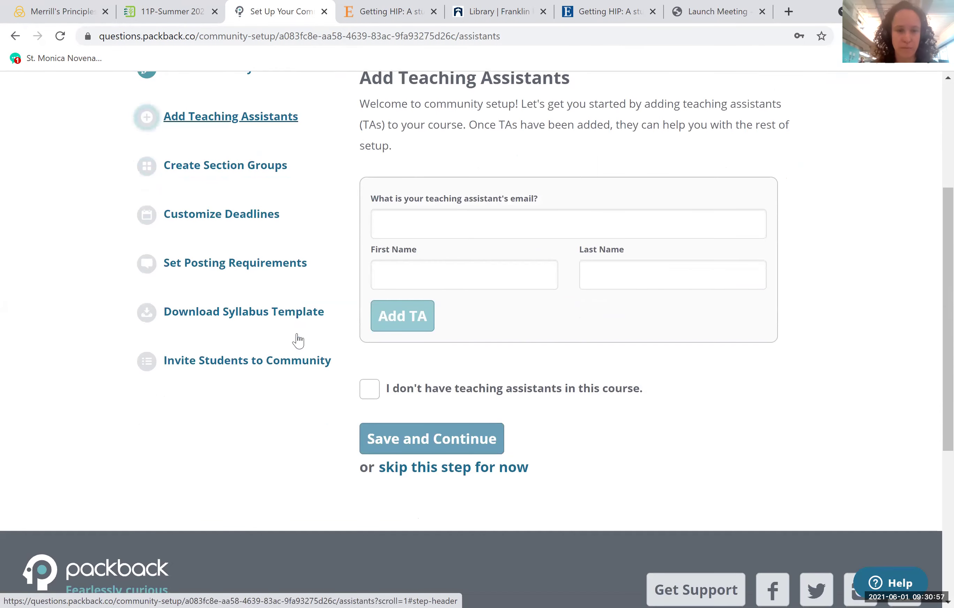
pyautogui.scroll(5, 298, 341)
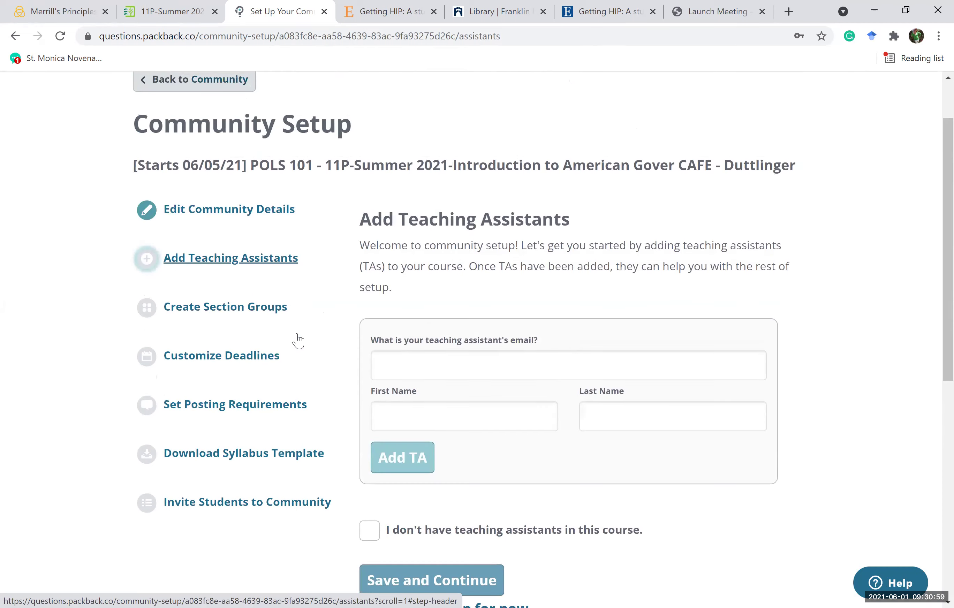
pyautogui.click(298, 341)
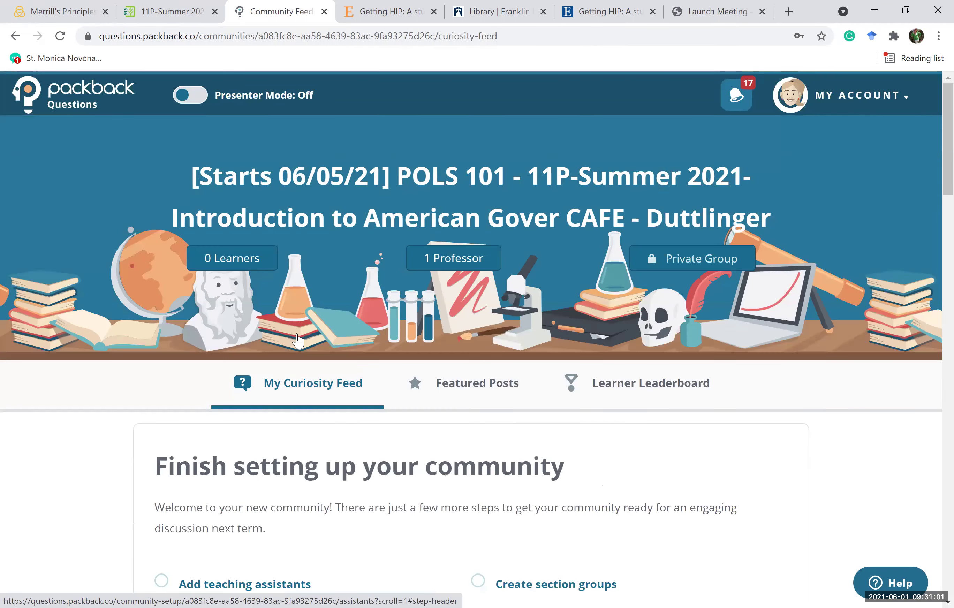
# - Look through the community feed page, including the professor tools and the community setup options
pyautogui.scroll(-5, 298, 342)
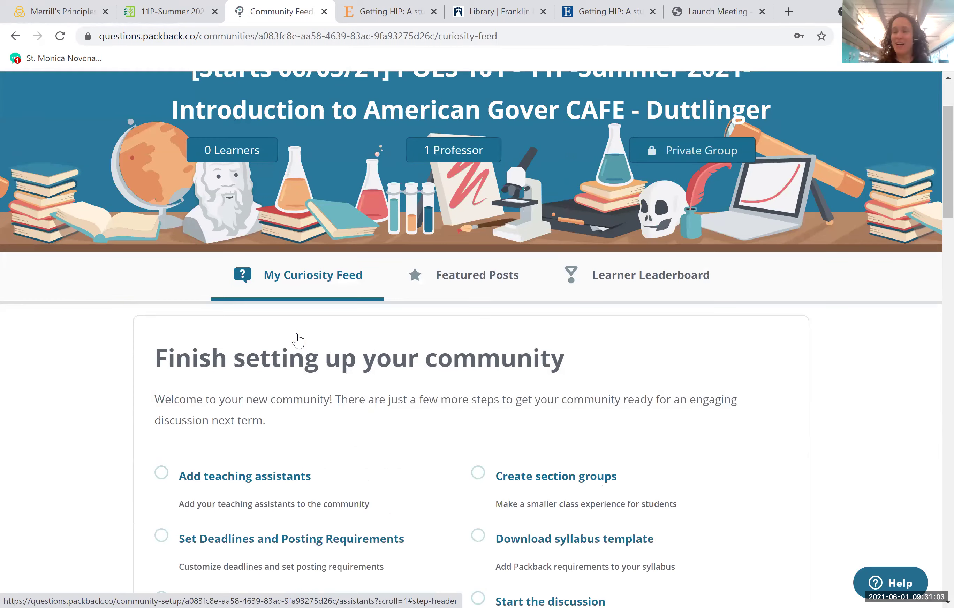
pyautogui.scroll(-10, 298, 342)
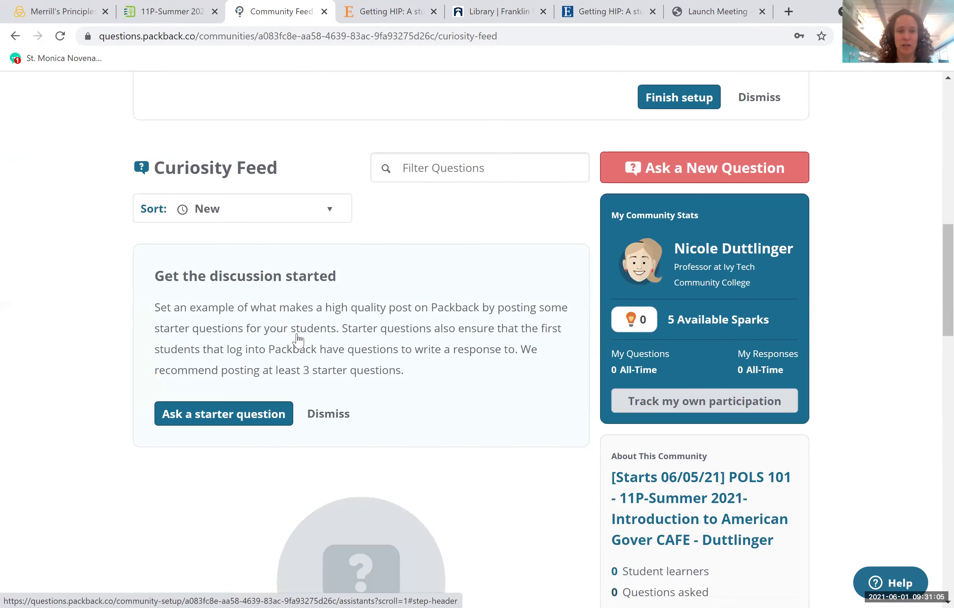
pyautogui.scroll(-13, 298, 342)
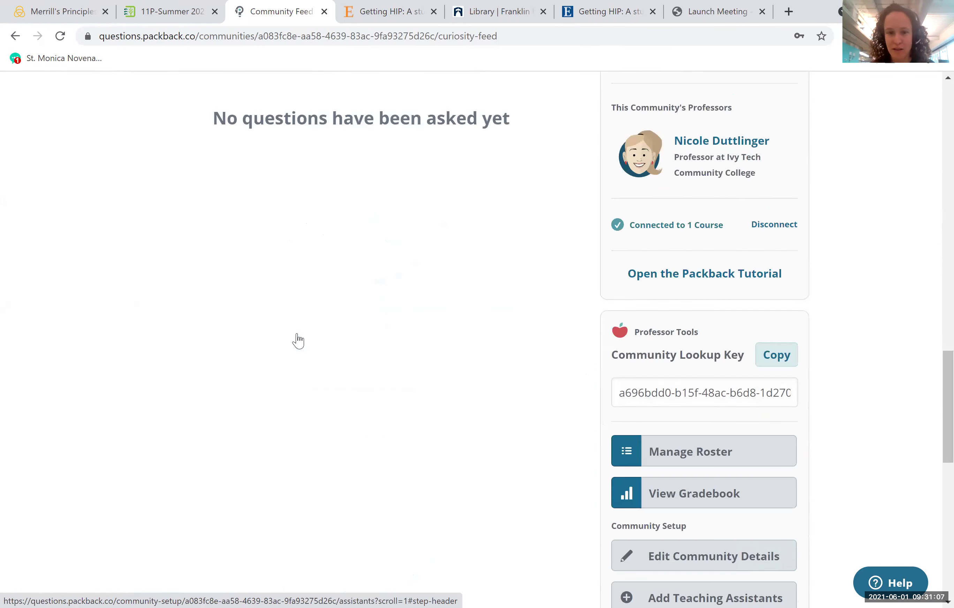
pyautogui.scroll(-7, 298, 342)
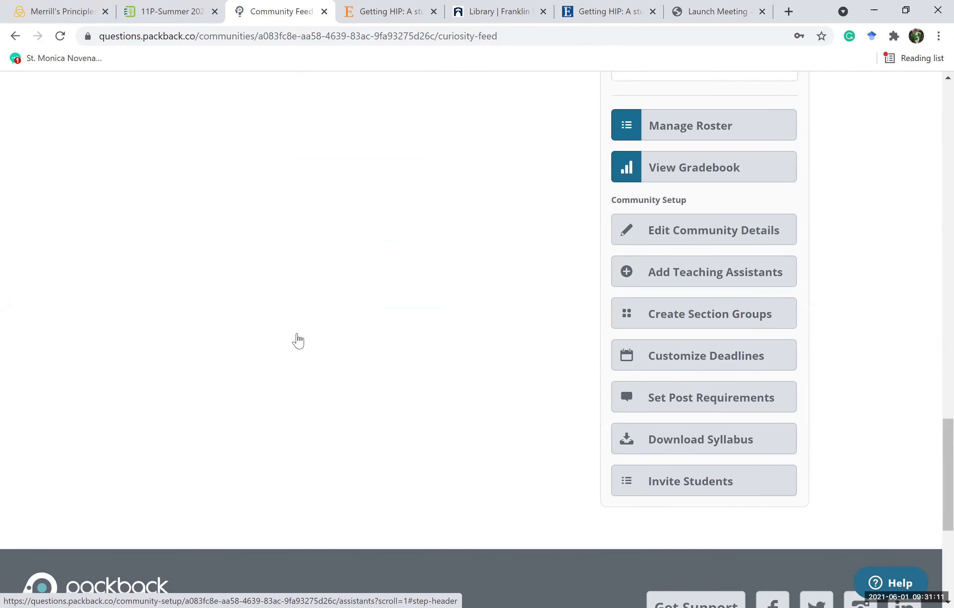
pyautogui.scroll(-7, 298, 341)
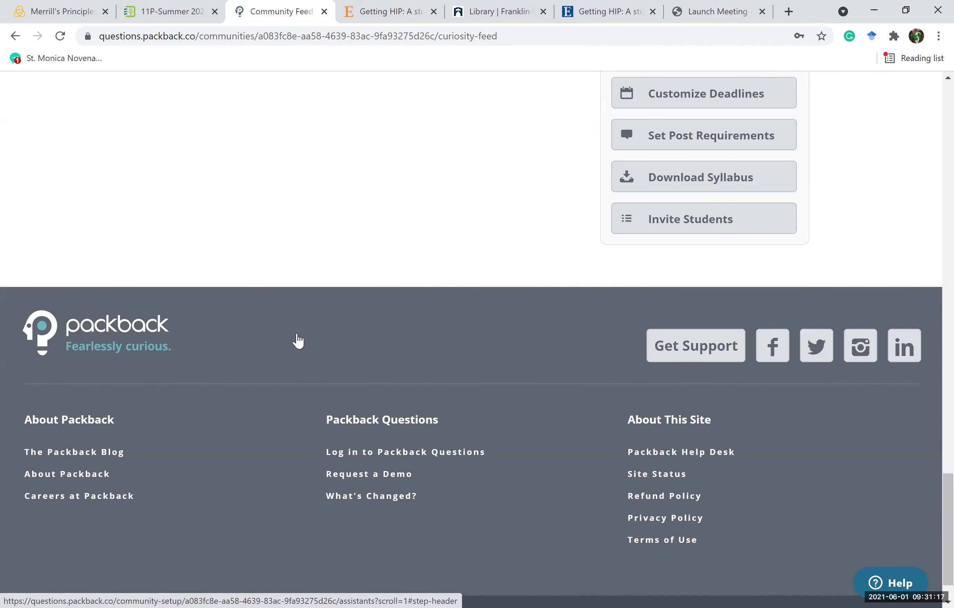
pyautogui.scroll(5, 298, 342)
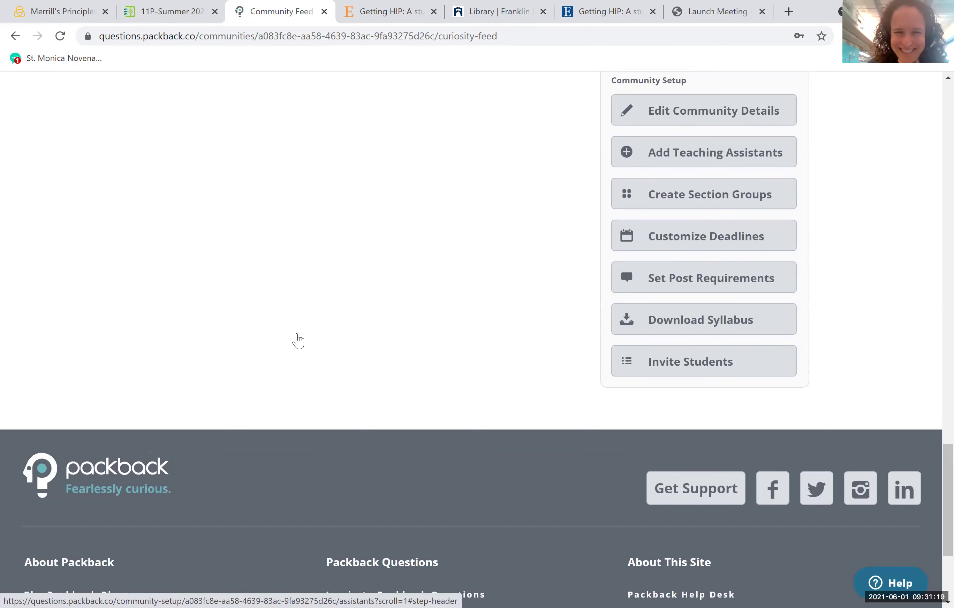
pyautogui.scroll(2, 298, 341)
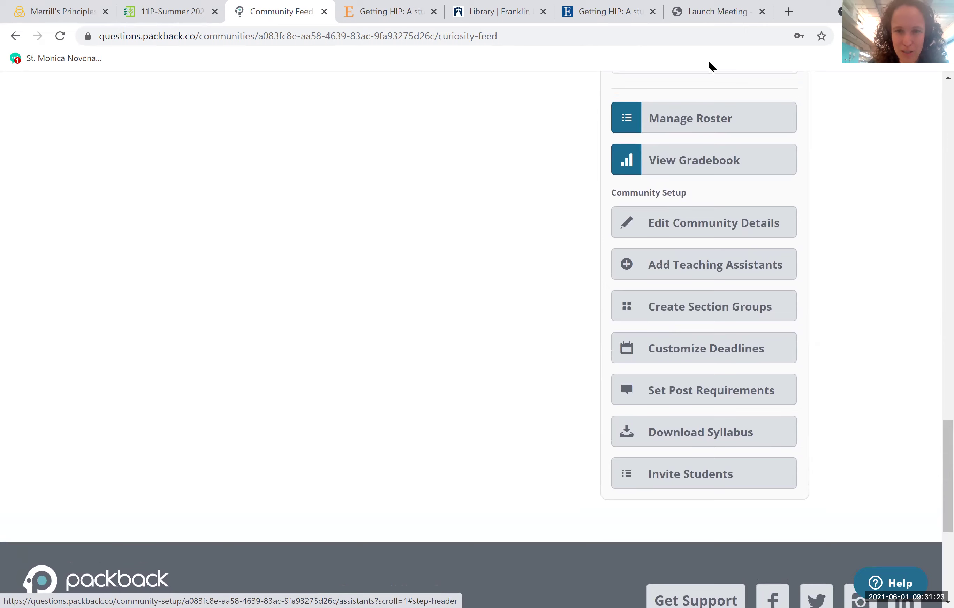
# - Open the Packback tutorial and advance through the introduction and the guidelines on what not to post
pyautogui.scroll(7, 708, 60)
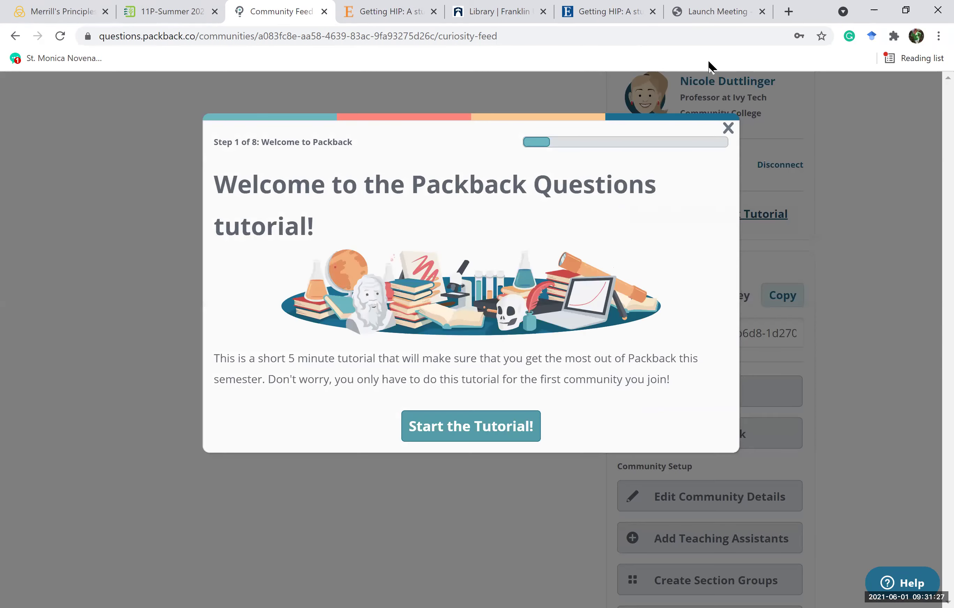
pyautogui.press('Return')
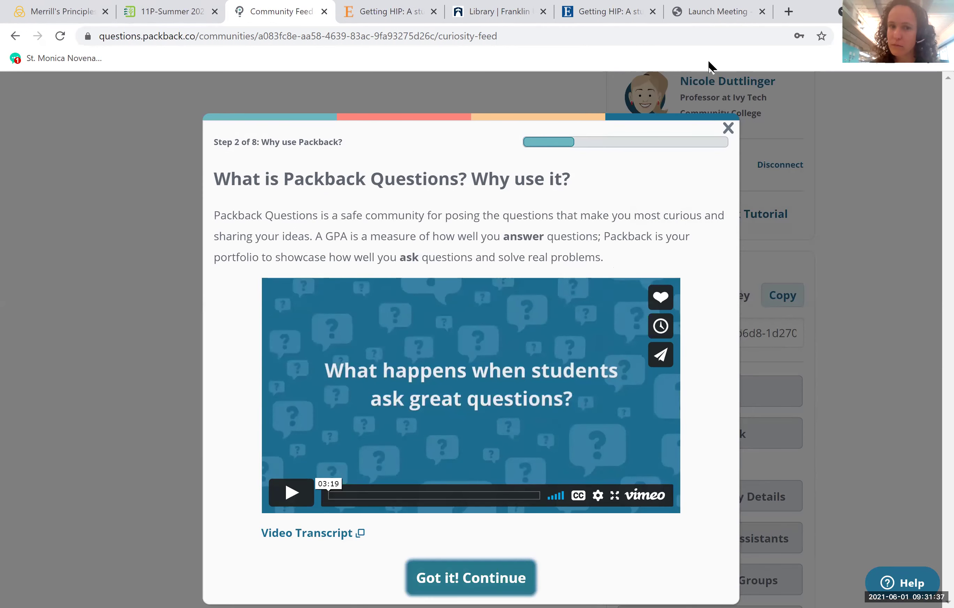
pyautogui.press('Return')
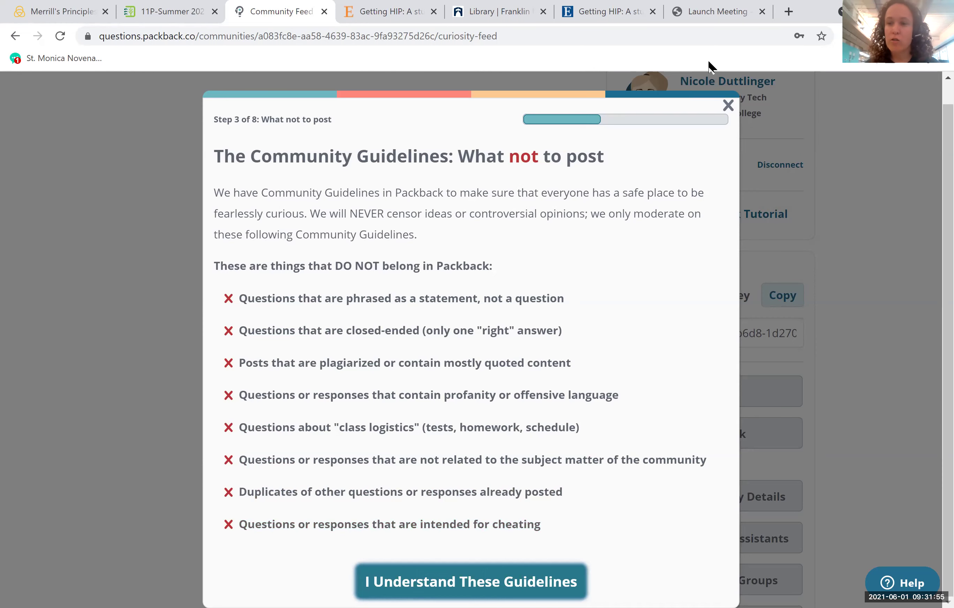
pyautogui.press('Return')
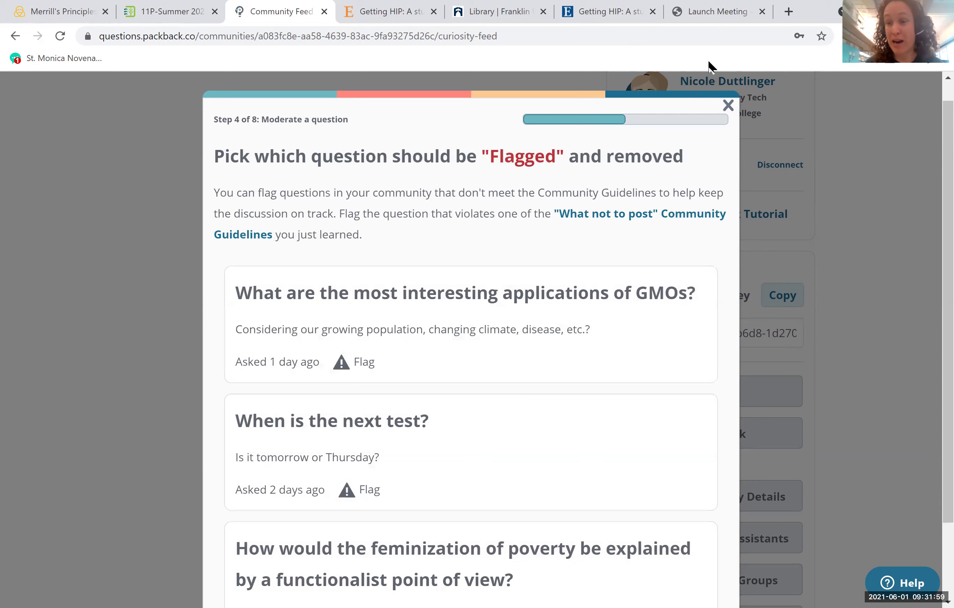
# - Flag the question "When is the next test?" in the moderation exercise and continue the tutorial
pyautogui.press('Down')
pyautogui.press('Down')
pyautogui.press('Down')
pyautogui.press('Down')
pyautogui.press('Down')
pyautogui.press('Down')
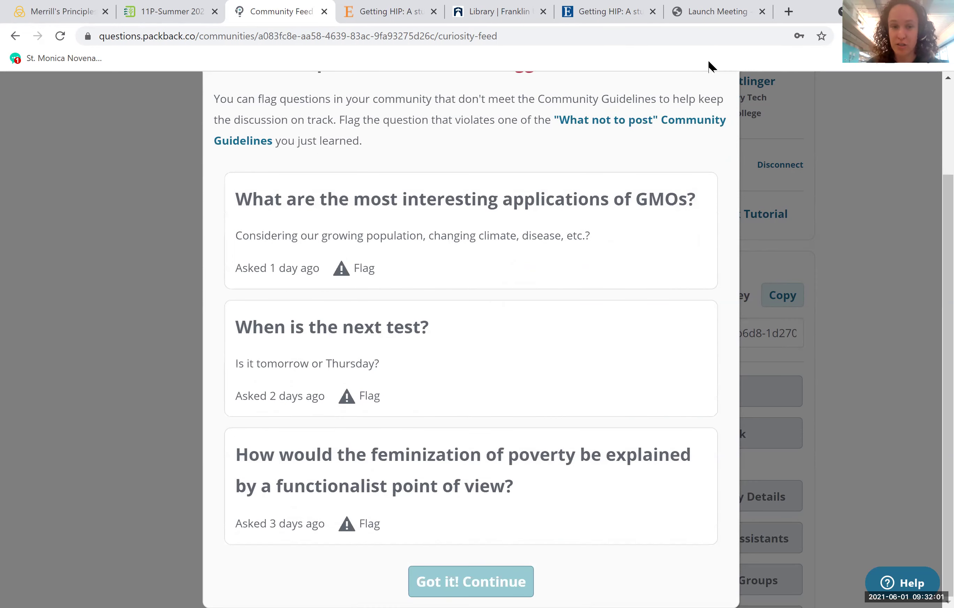
pyautogui.press('Up')
pyautogui.press('Up')
pyautogui.press('Up')
pyautogui.press('Up')
pyautogui.press('Up')
pyautogui.press('Up')
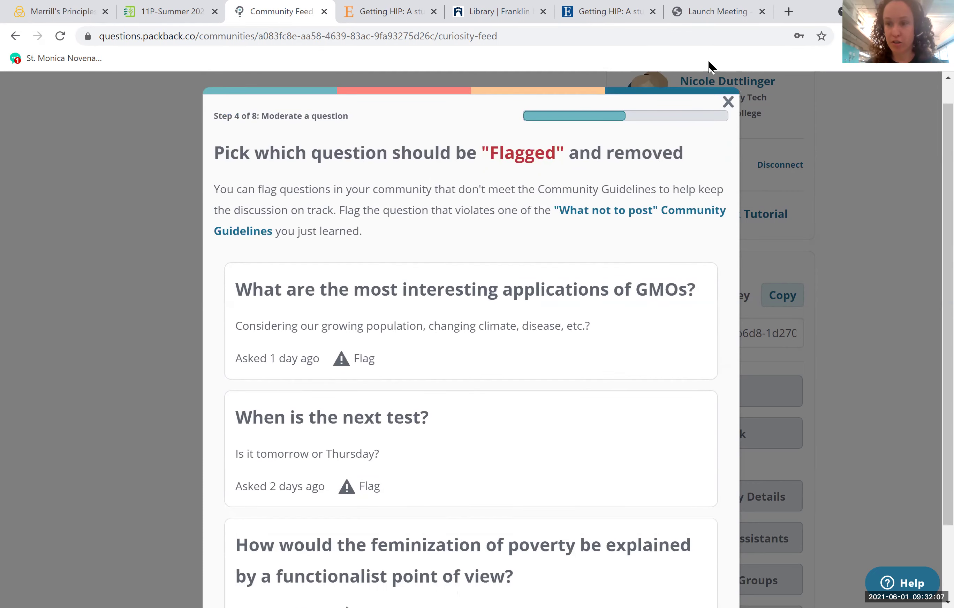
pyautogui.press('Down')
pyautogui.press('Down')
pyautogui.press('Down')
pyautogui.press('Down')
pyautogui.press('Down')
pyautogui.press('Down')
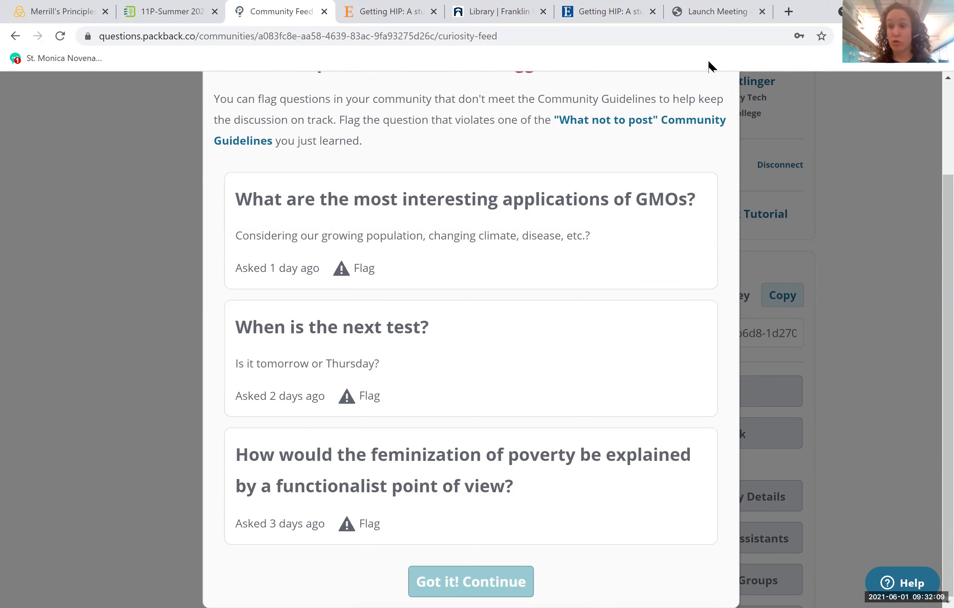
pyautogui.press('Return')
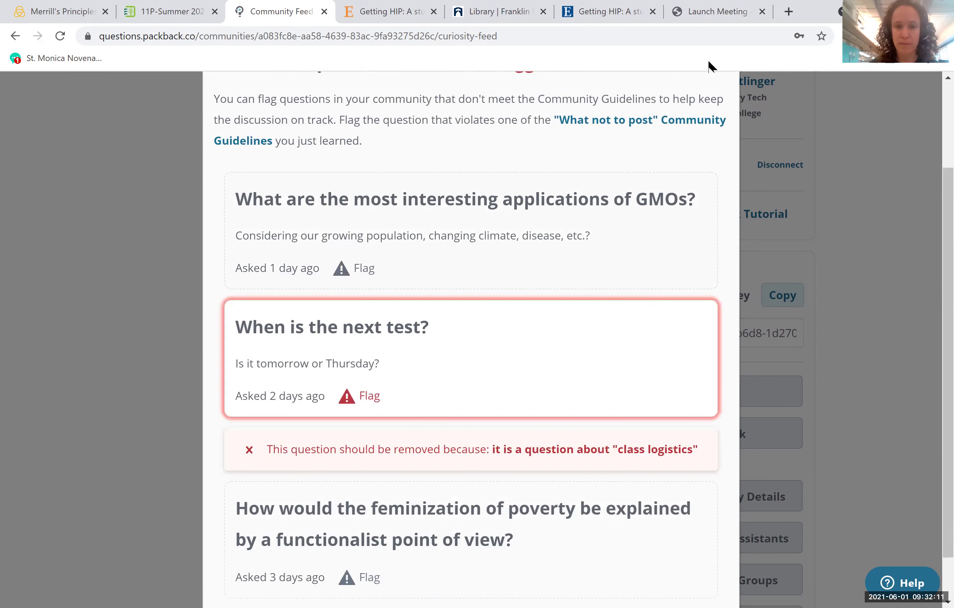
pyautogui.press('Down')
pyautogui.press('Down')
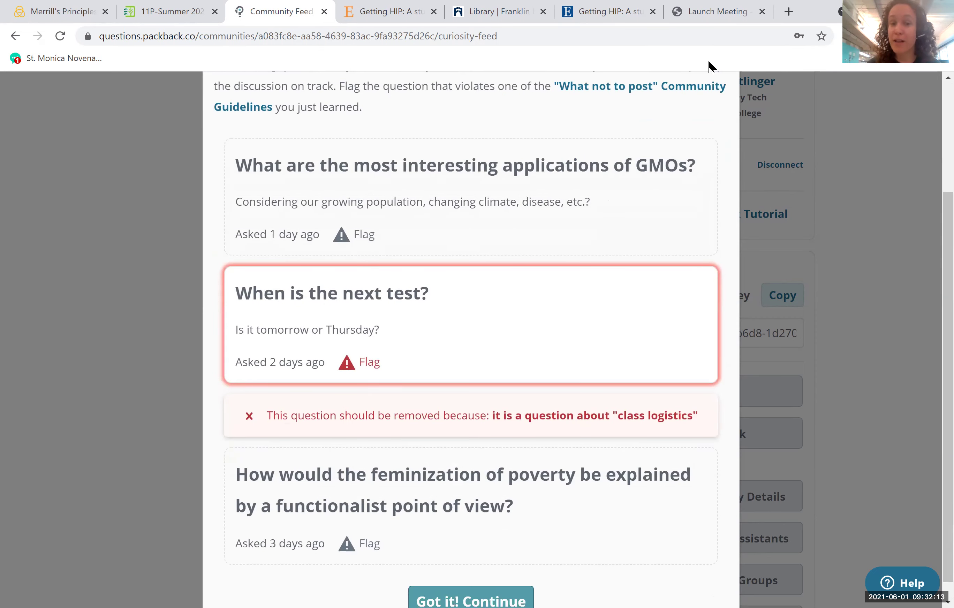
pyautogui.press('Down')
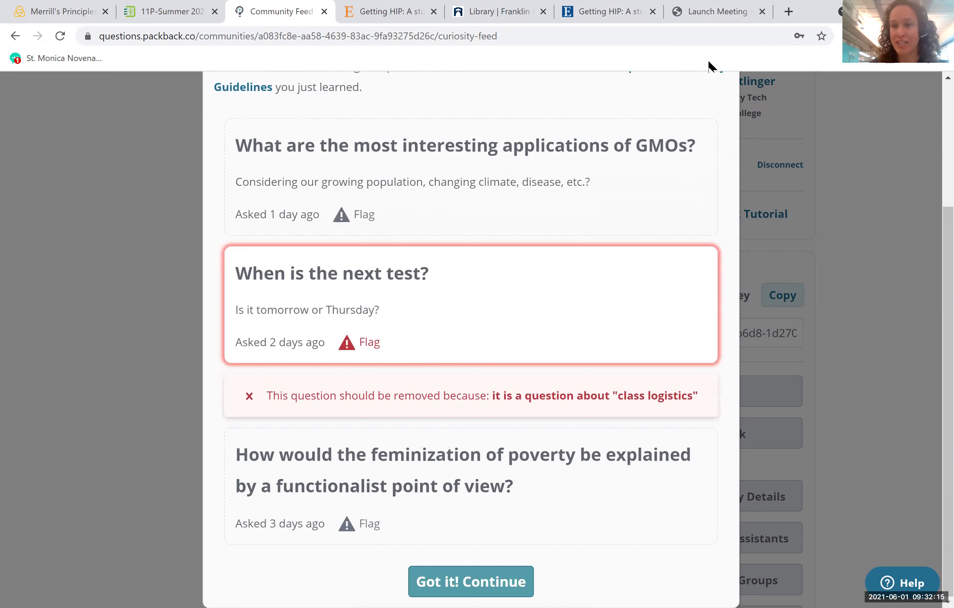
pyautogui.press('Return')
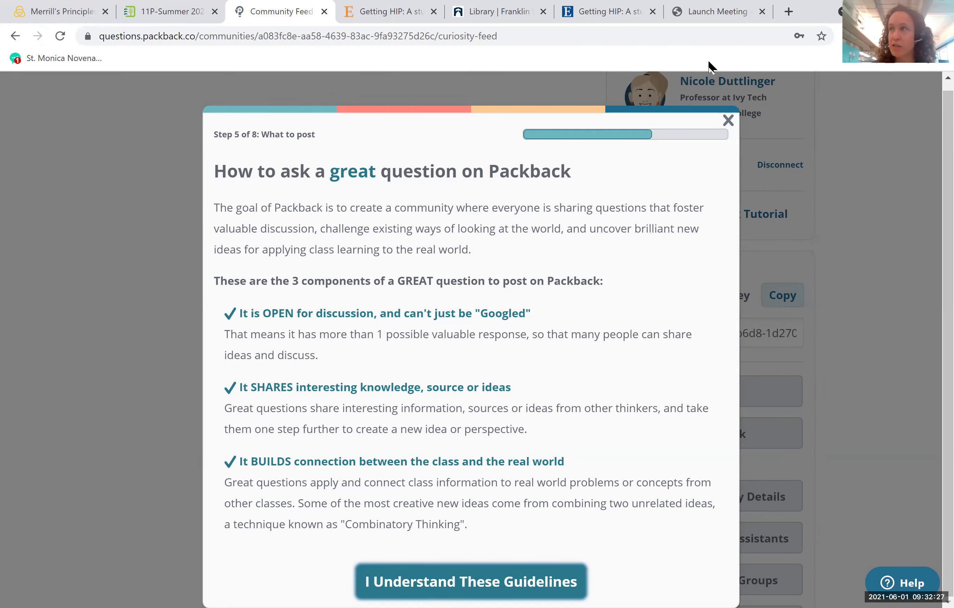
# - Complete the rest of the tutorial, choosing the sky color question about a planet with a different atmospheric composition as the best one
pyautogui.press('Return')
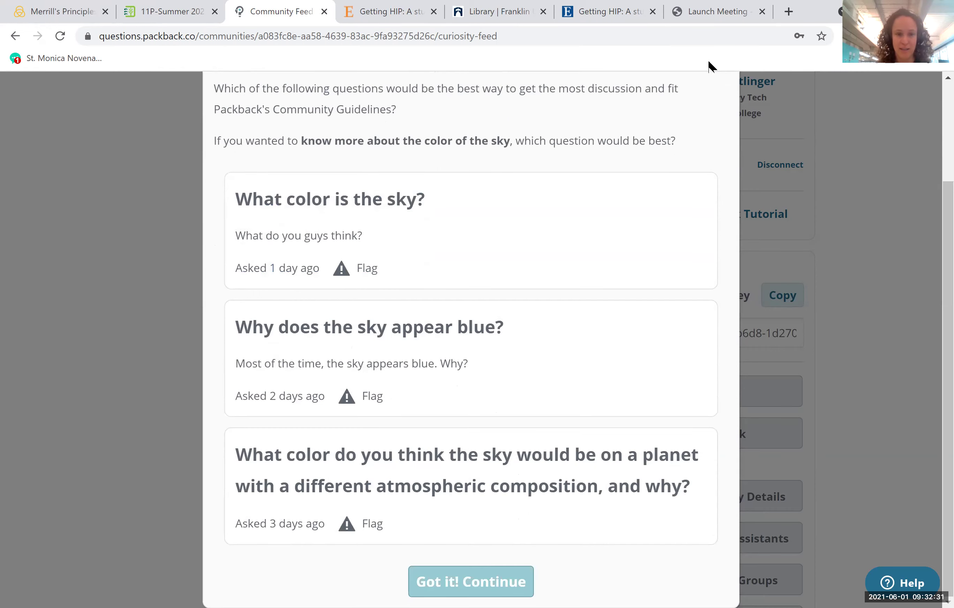
pyautogui.press('Return')
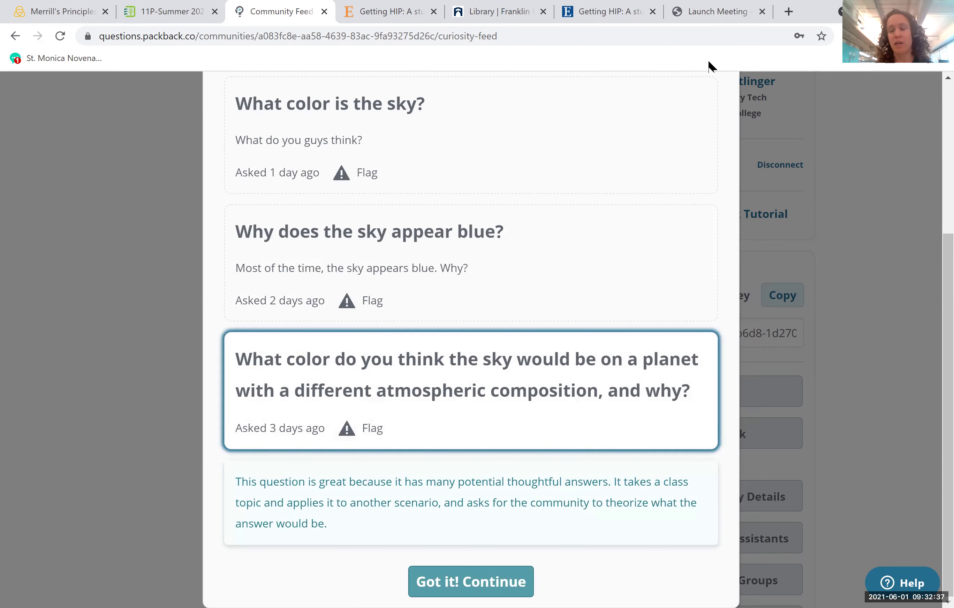
pyautogui.press('Return')
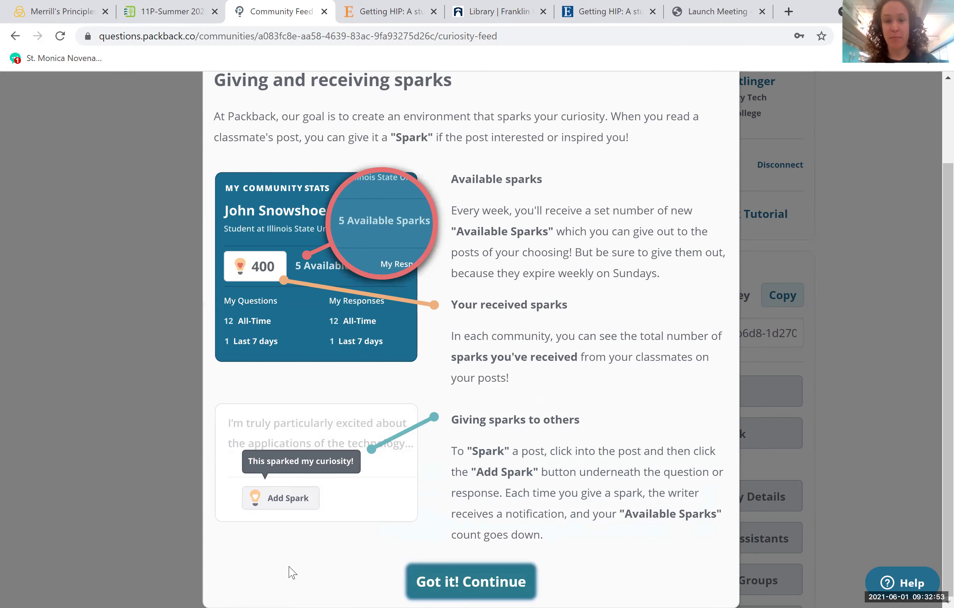
pyautogui.press('Return')
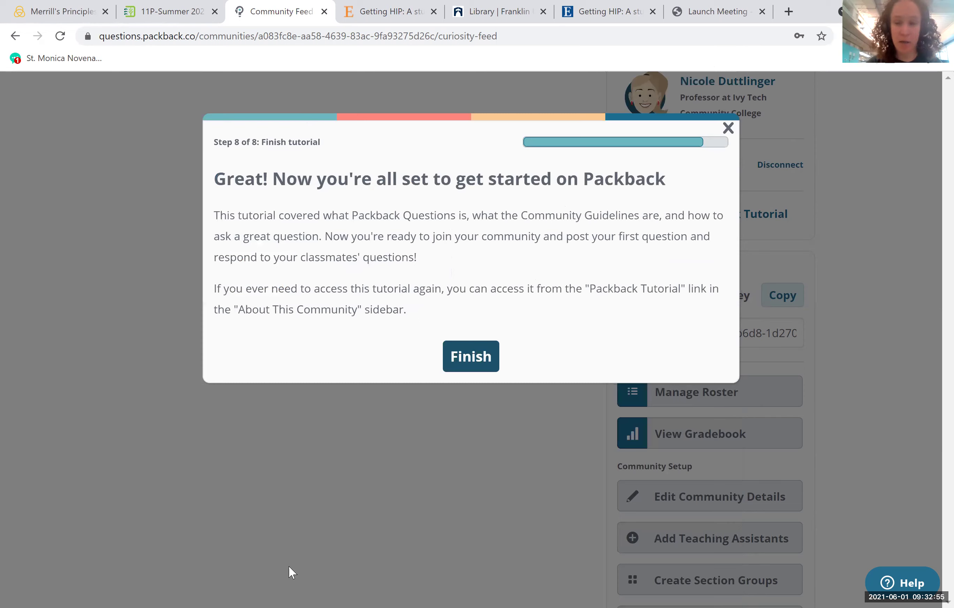
pyautogui.click(486, 364)
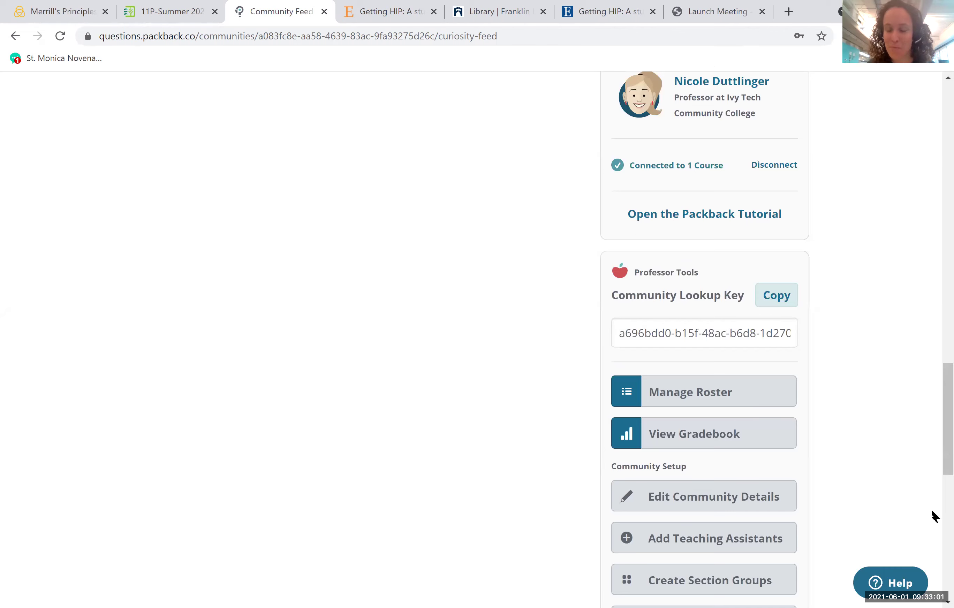
# - In the community setup, indicate that the course has no teaching assistants, then save and continue to section groups
pyautogui.scroll(20, 935, 517)
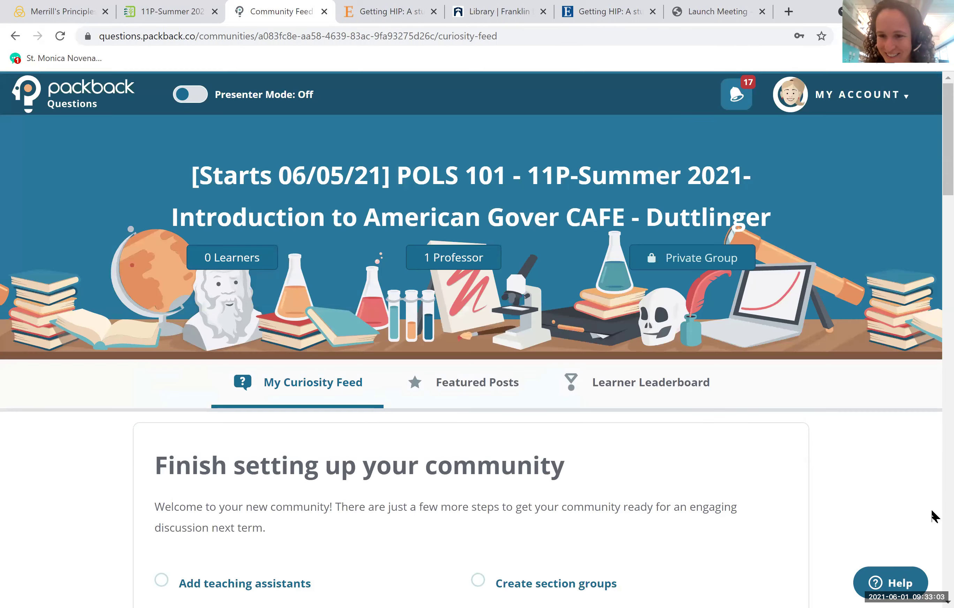
pyautogui.scroll(-5, 935, 517)
pyautogui.scroll(-3, 935, 517)
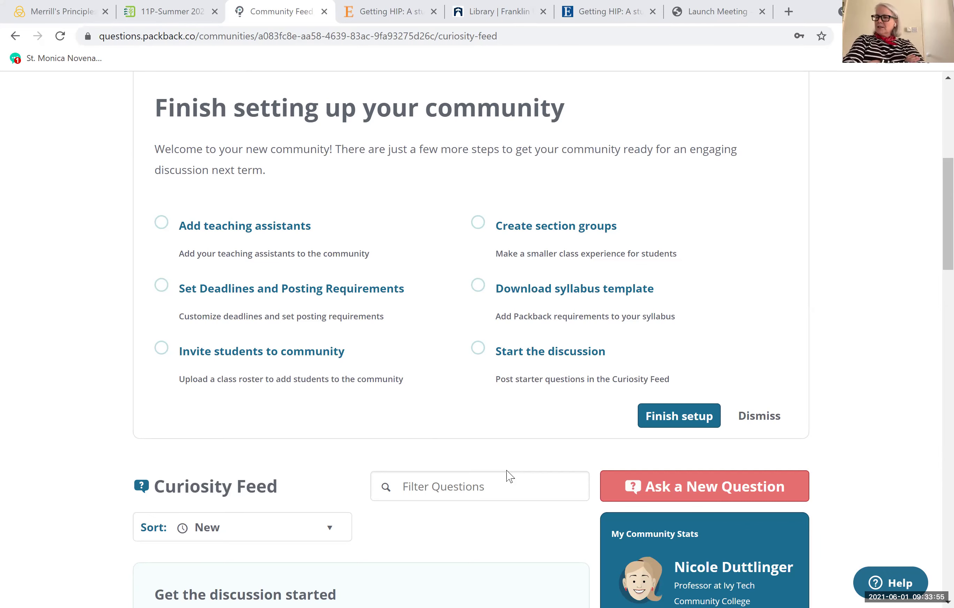
pyautogui.click(261, 239)
pyautogui.scroll(-3, 261, 233)
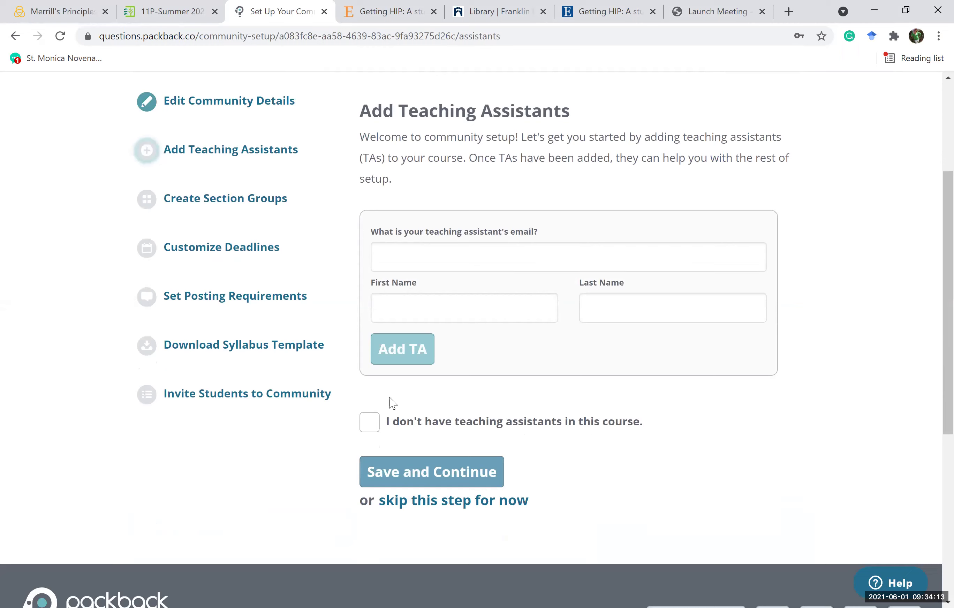
pyautogui.click(369, 428)
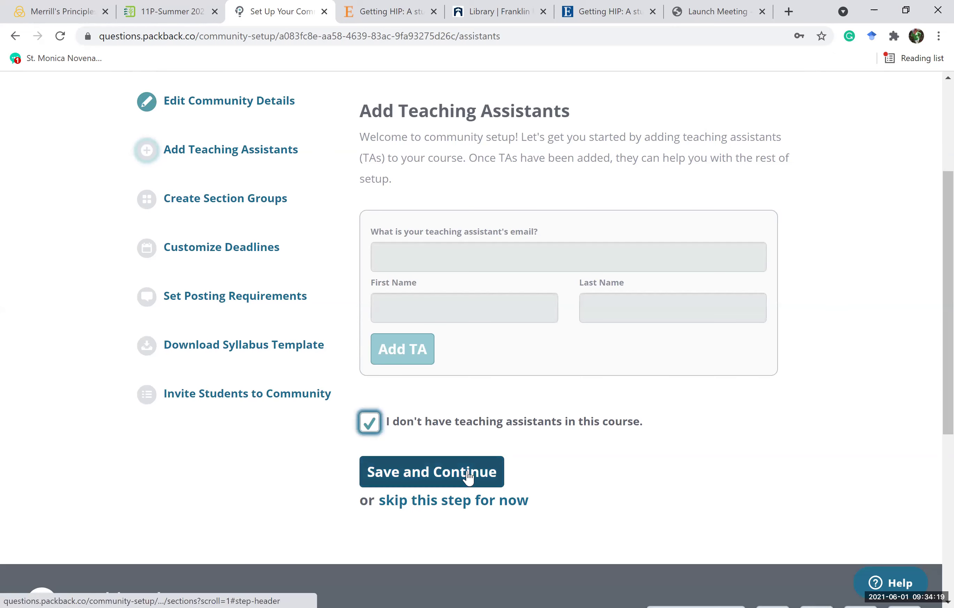
pyautogui.click(449, 478)
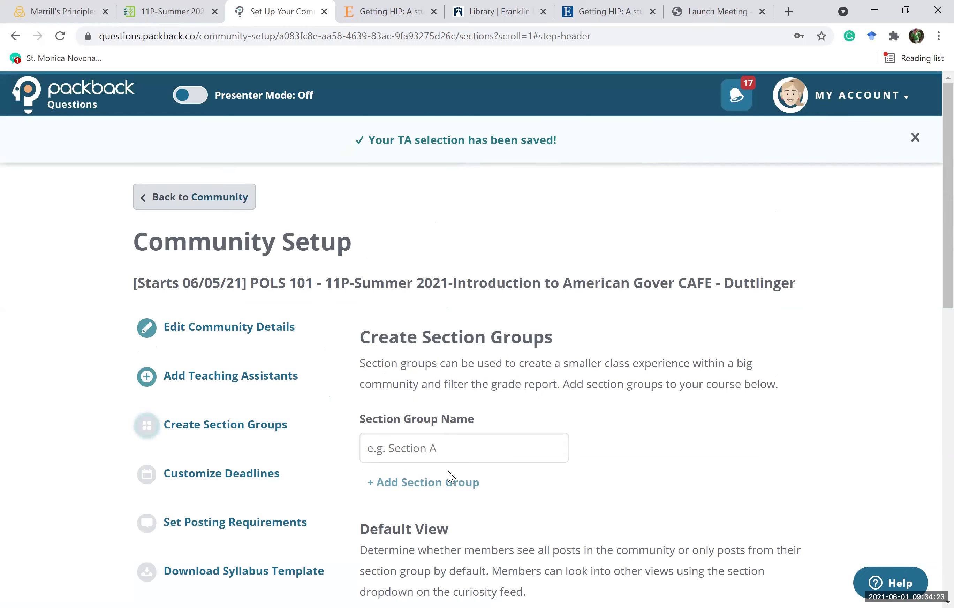
# - Indicate that the course does not use section groups, then save and continue to the deadline settings
pyautogui.scroll(-4, 448, 478)
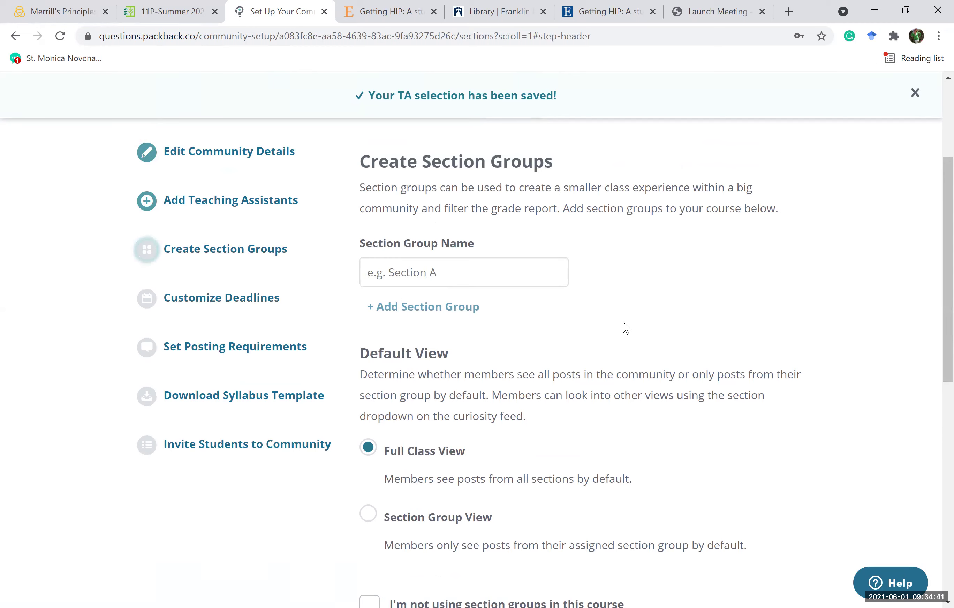
pyautogui.scroll(-3, 626, 327)
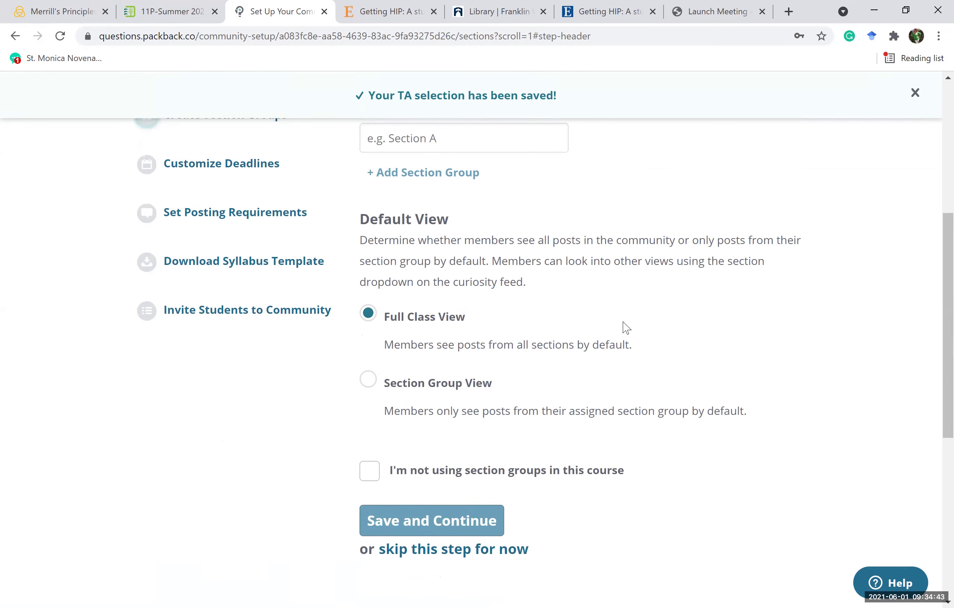
pyautogui.click(370, 471)
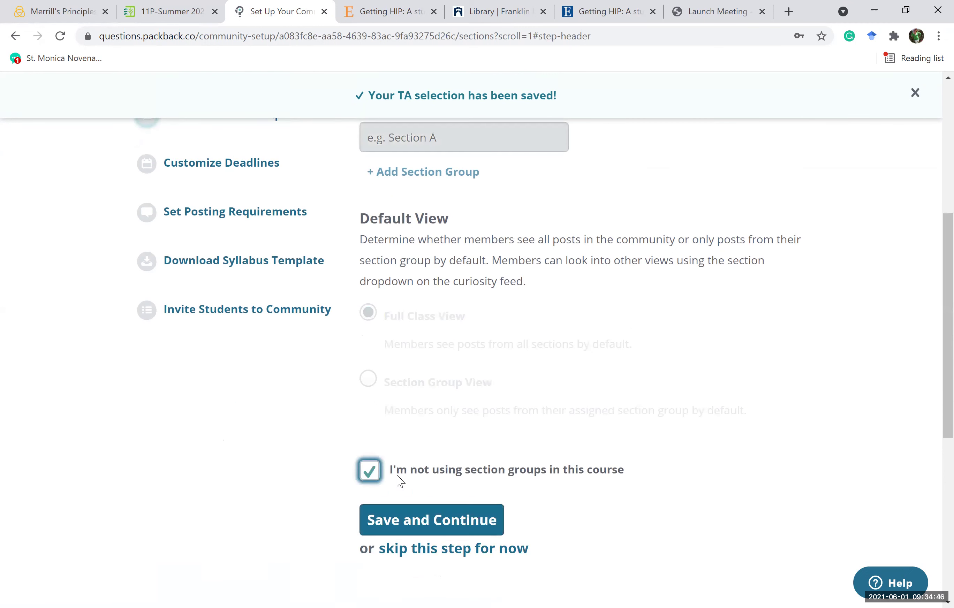
pyautogui.click(464, 530)
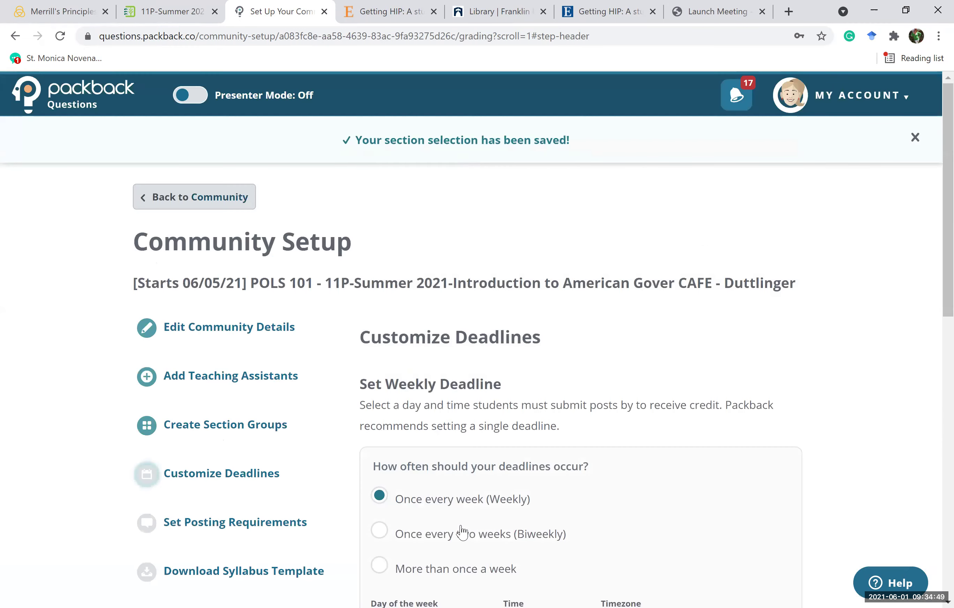
# - Set the weekly deadline's day to Monday and look through the available deadline times
pyautogui.scroll(-4, 498, 331)
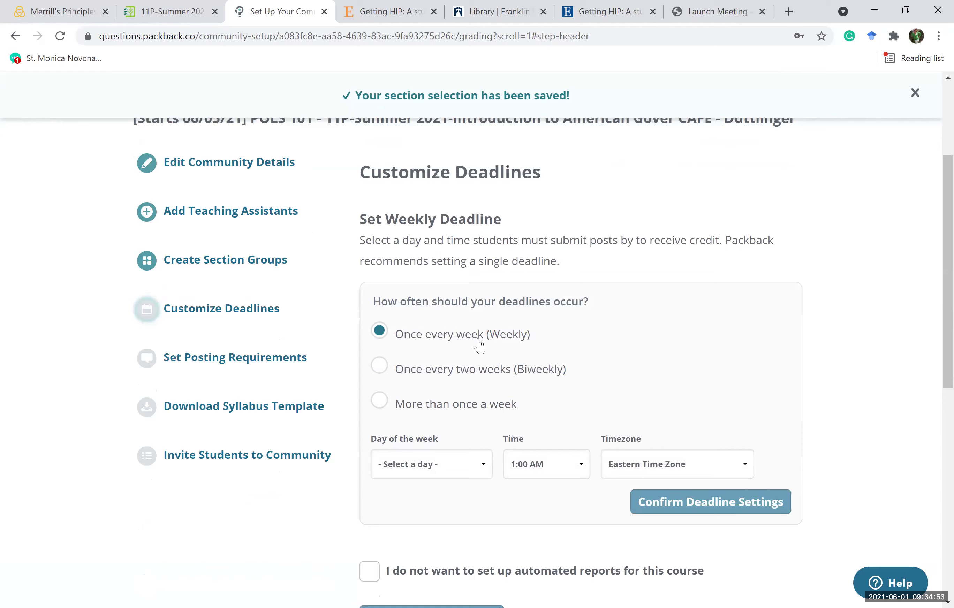
pyautogui.click(484, 468)
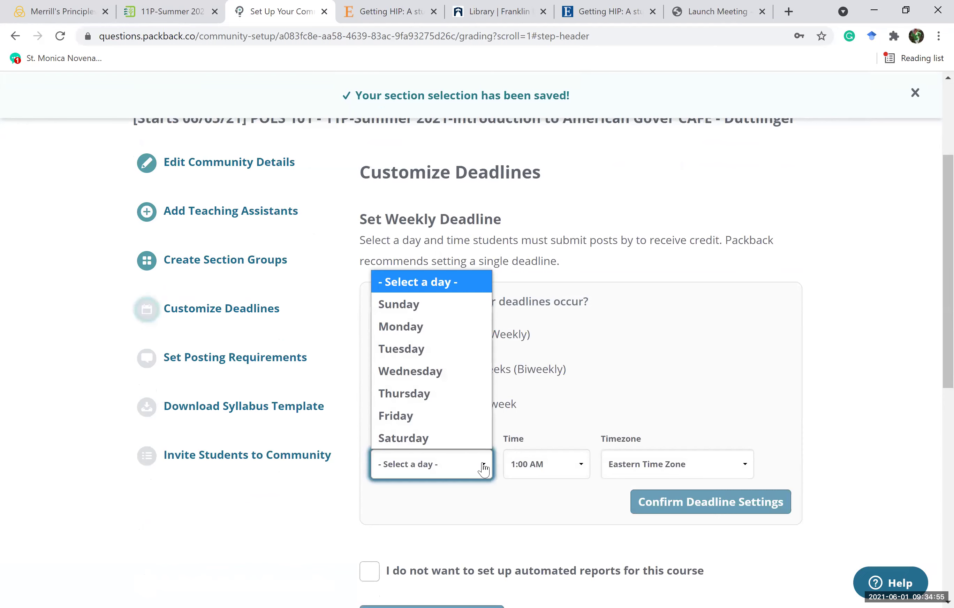
pyautogui.click(429, 337)
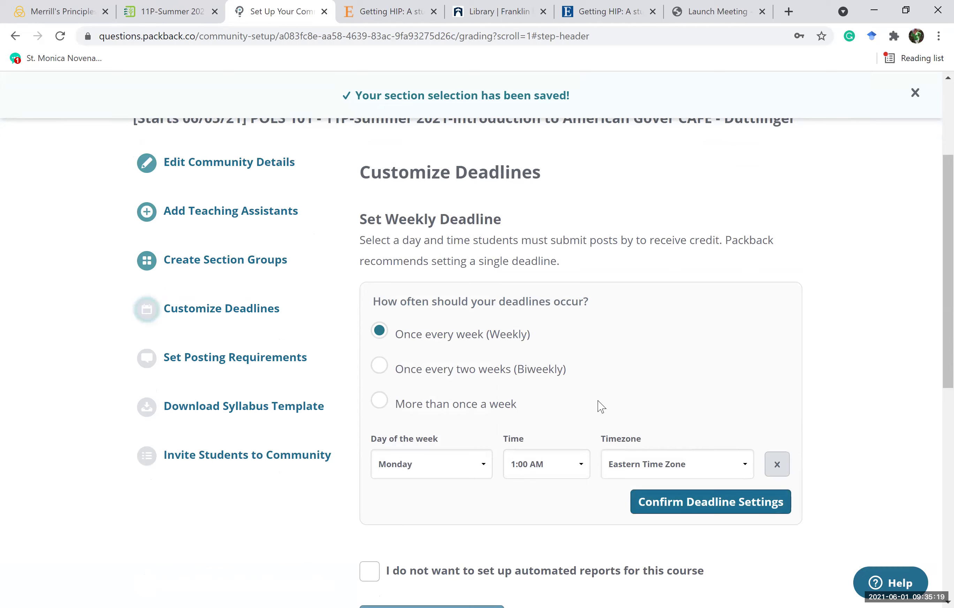
pyautogui.click(580, 469)
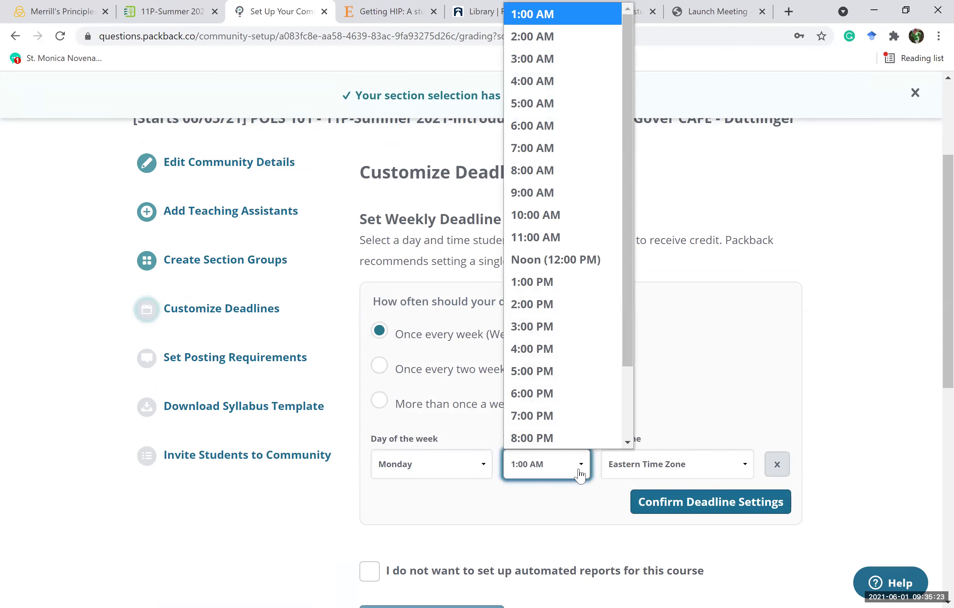
pyautogui.click(693, 387)
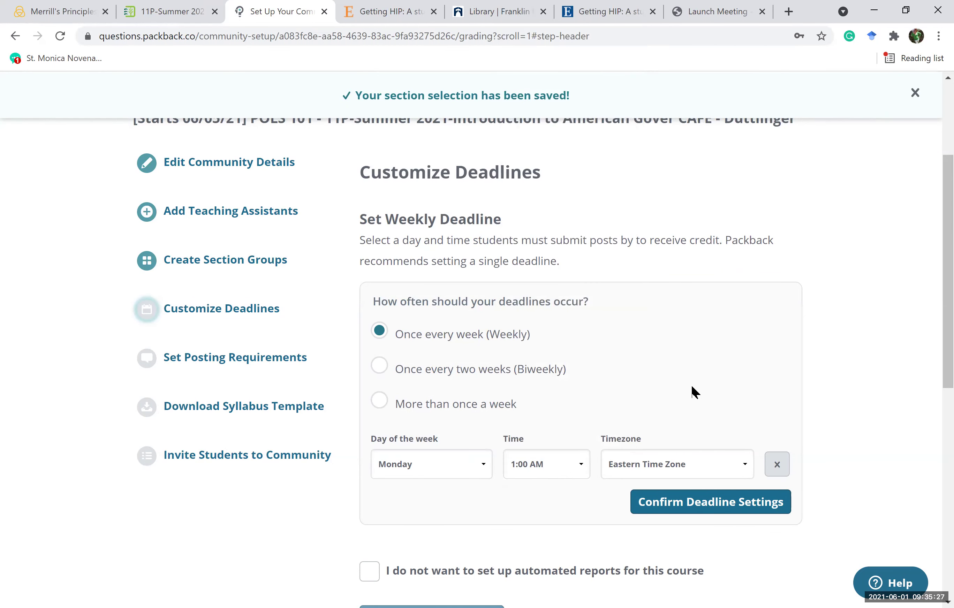
# - Set the weekly deadline's day to Tuesday and confirm the deadline settings
pyautogui.scroll(-2, 692, 387)
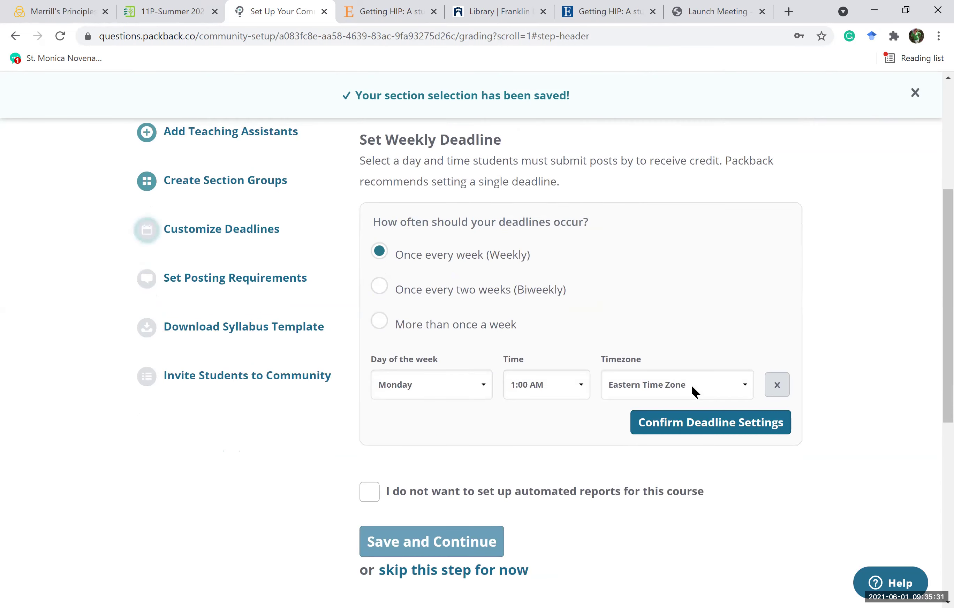
pyautogui.click(485, 380)
pyautogui.click(441, 457)
pyautogui.click(702, 419)
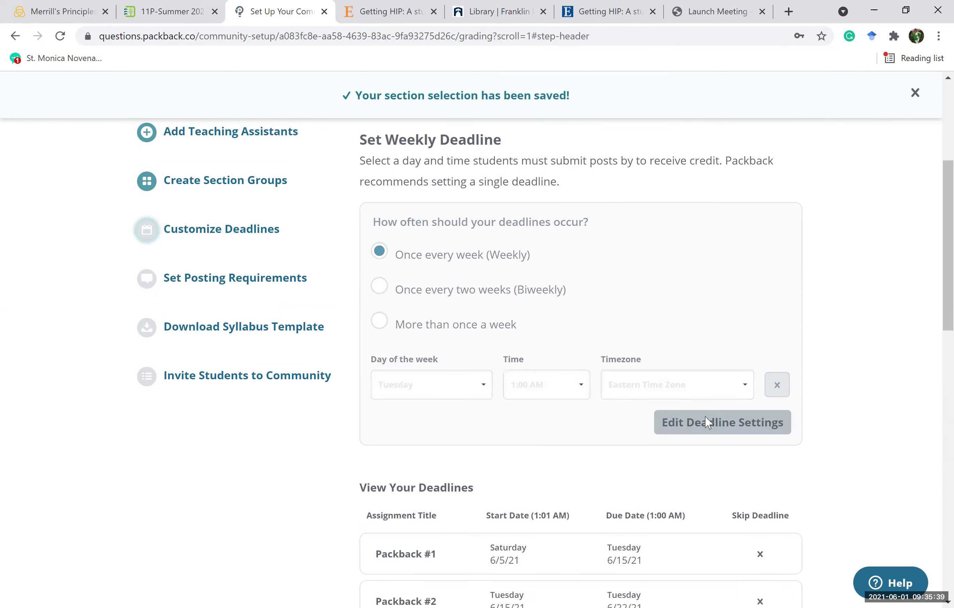
# - Review the generated Packback assignment deadlines, then save them and continue to the posting requirements
pyautogui.scroll(-5, 707, 422)
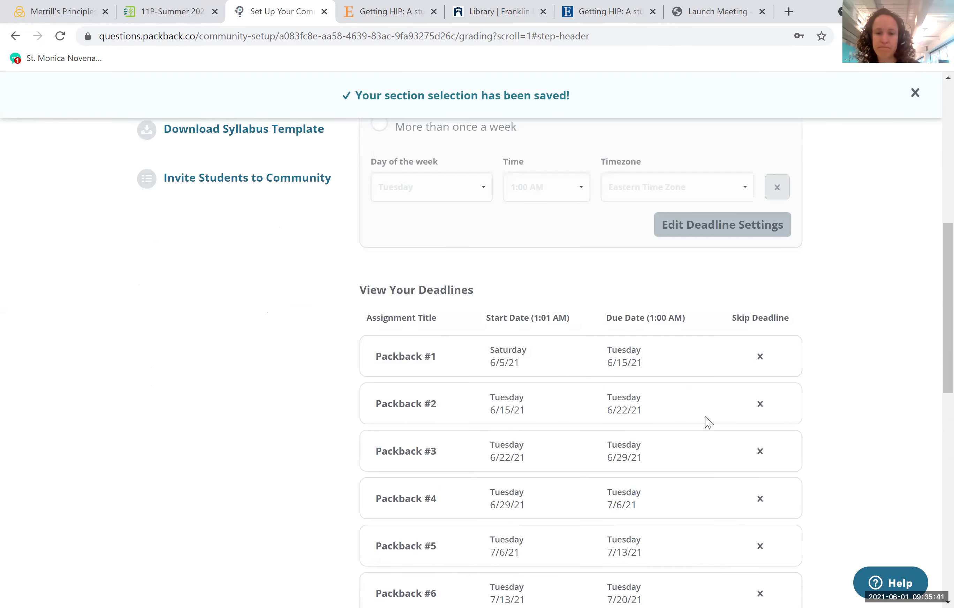
pyautogui.scroll(-4, 709, 423)
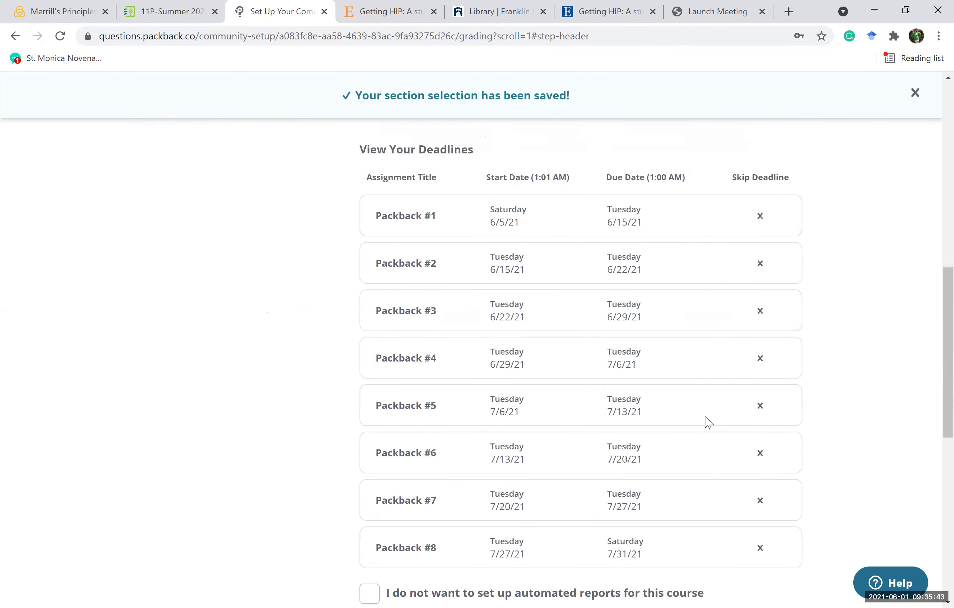
pyautogui.scroll(2, 709, 423)
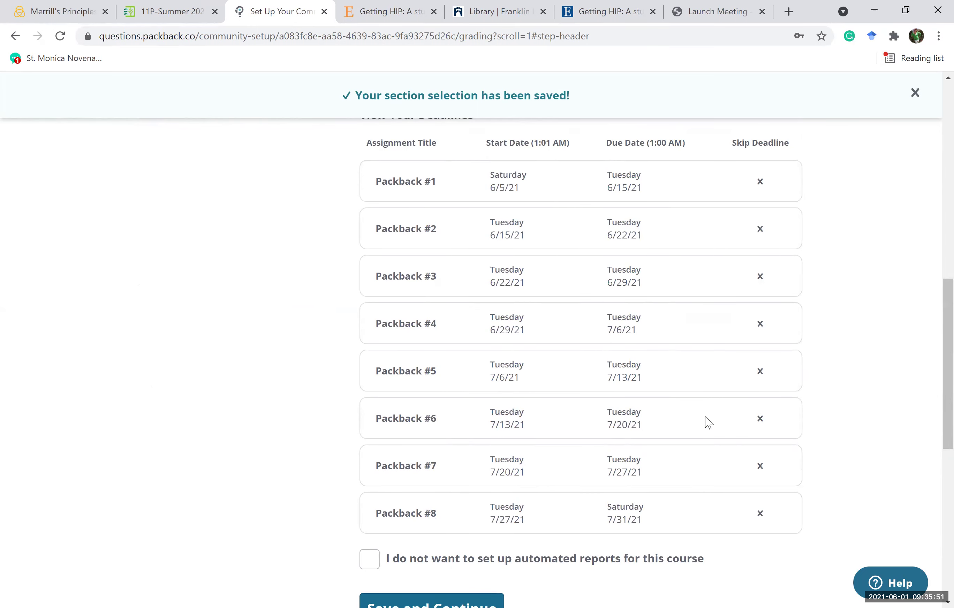
pyautogui.scroll(-3, 708, 423)
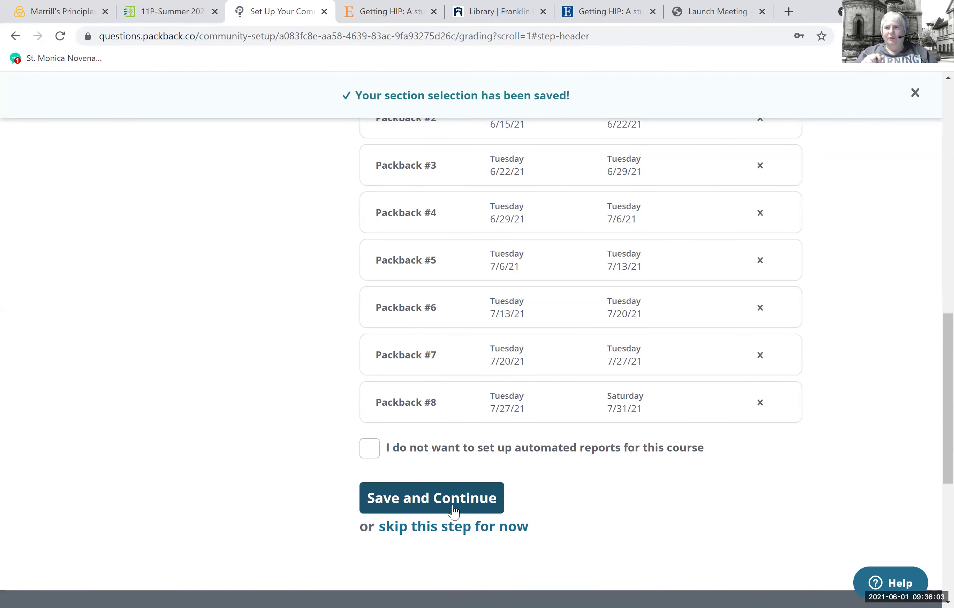
pyautogui.scroll(1, 454, 512)
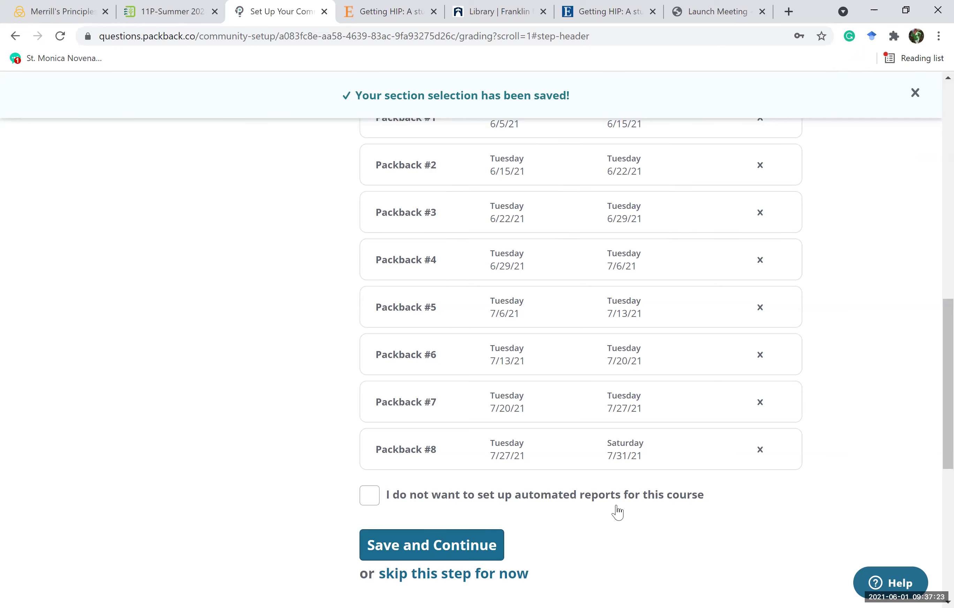
pyautogui.press('Return')
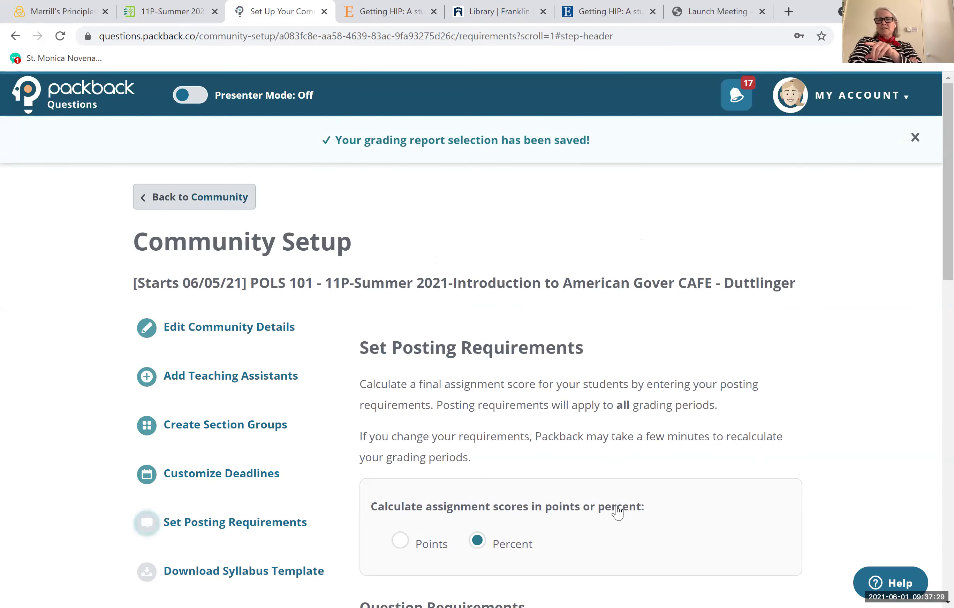
# - Calculate assignment scores in points and make each question worth 15 points
pyautogui.scroll(-2, 617, 513)
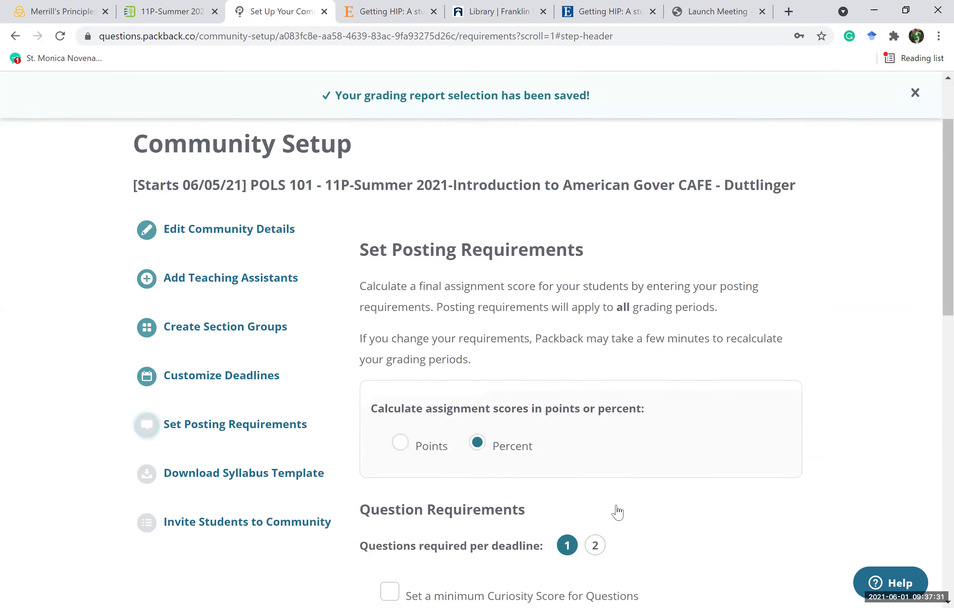
pyautogui.scroll(-3, 618, 513)
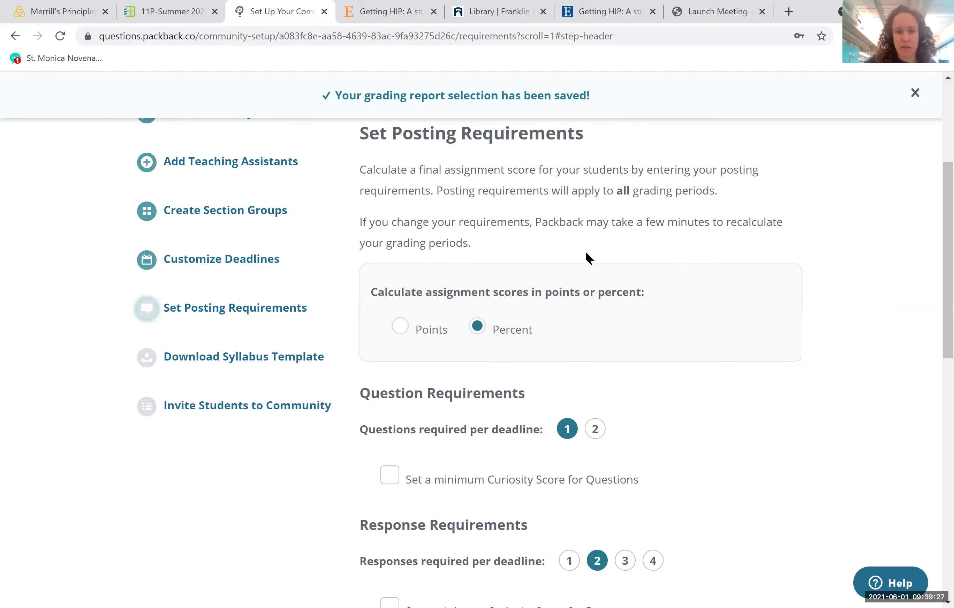
pyautogui.scroll(-2, 588, 258)
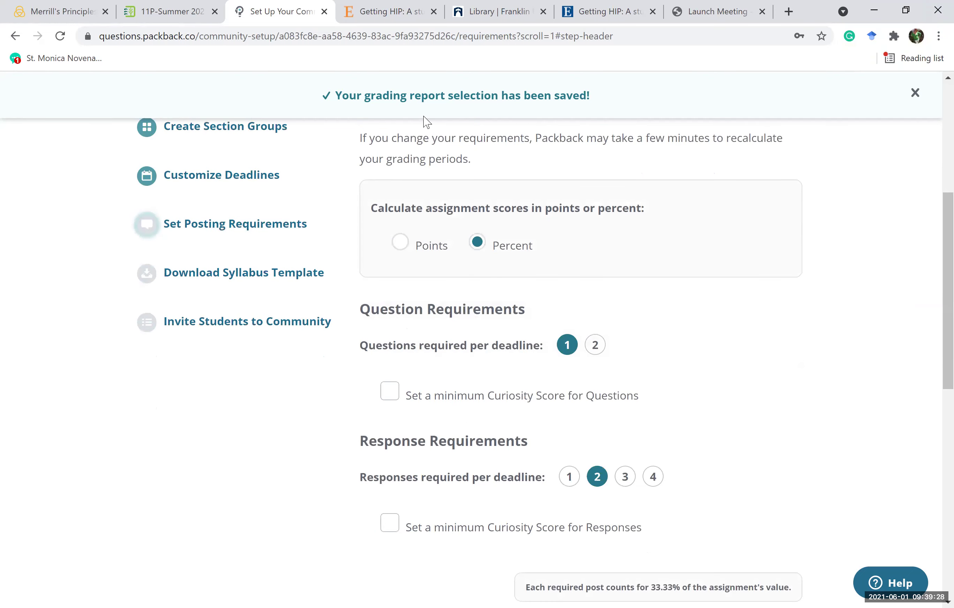
pyautogui.click(401, 243)
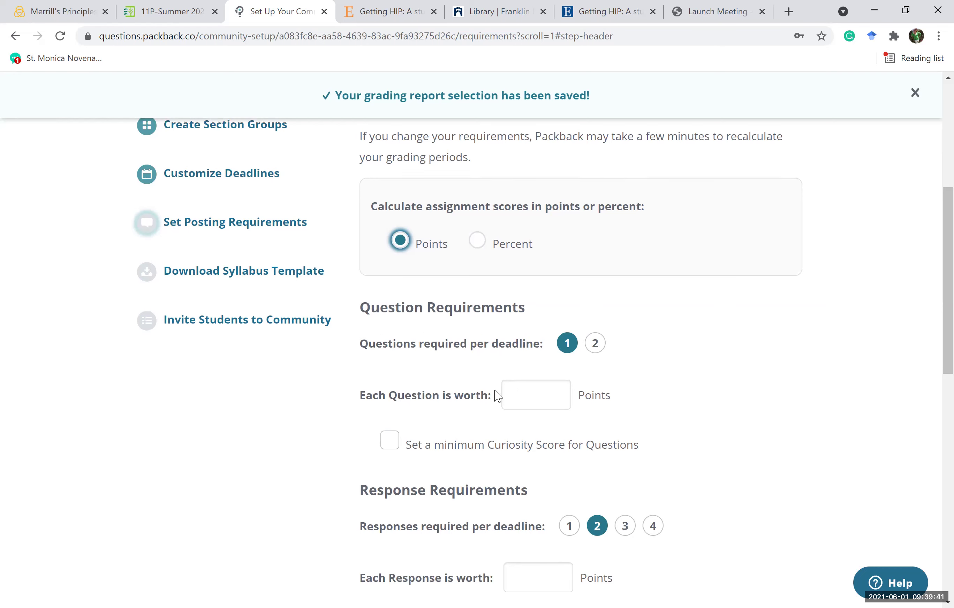
pyautogui.scroll(-2, 498, 397)
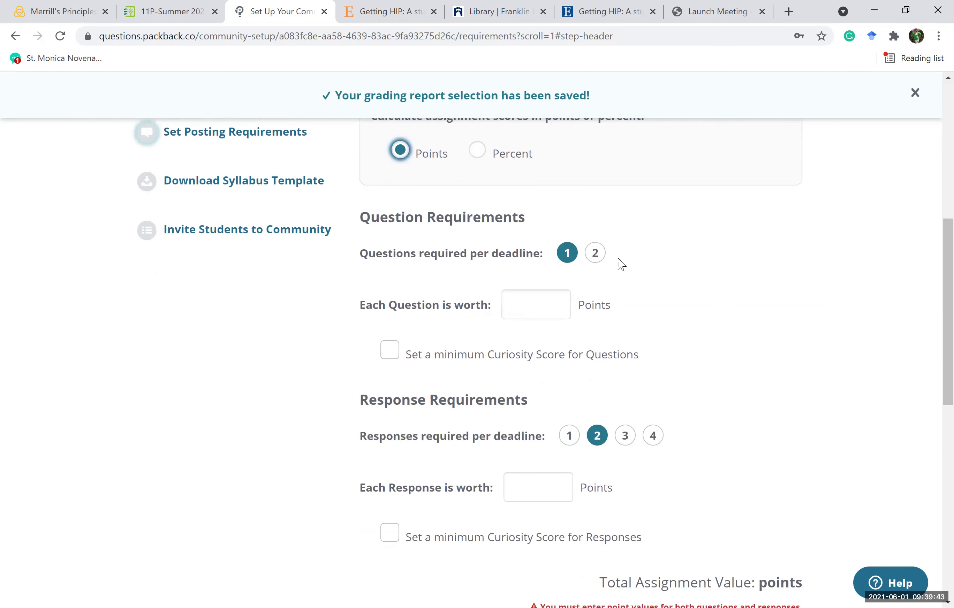
pyautogui.click(524, 304)
pyautogui.write('15')
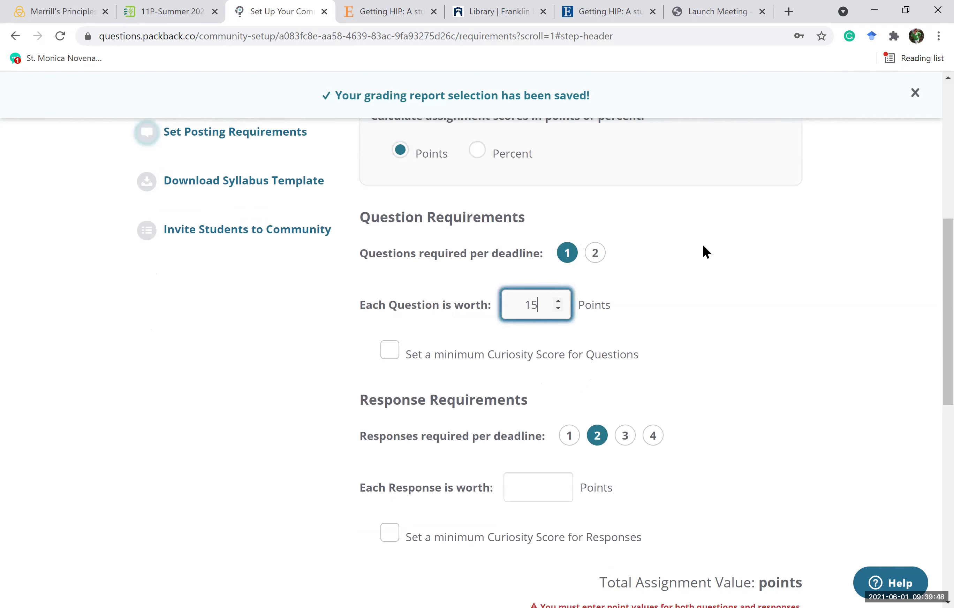
# - Require a minimum Curiosity Score of 45 for questions and give partial credit for questions below it
pyautogui.click(391, 353)
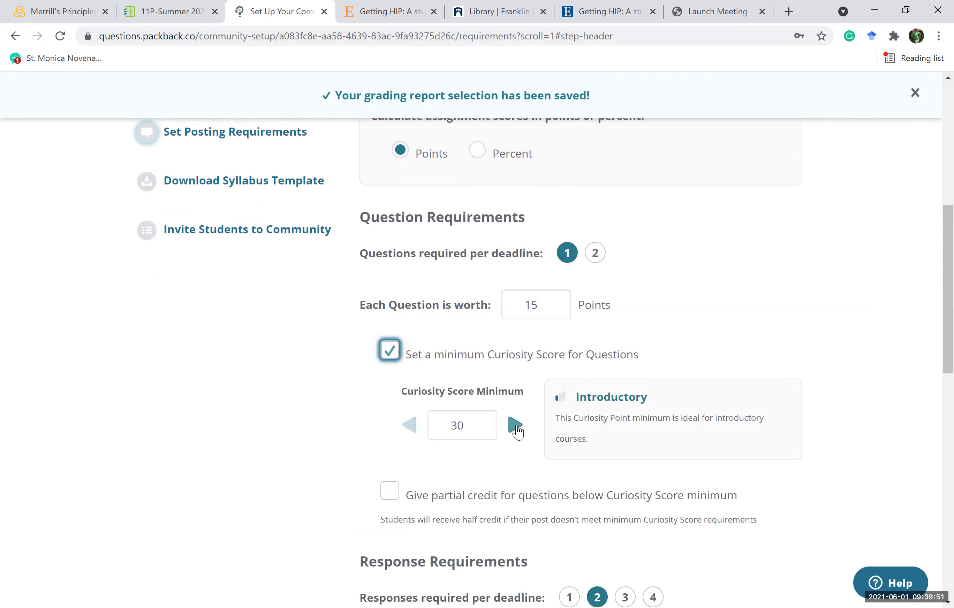
pyautogui.click(466, 426)
pyautogui.press('BackSpace')
pyautogui.press('BackSpace')
pyautogui.write('45')
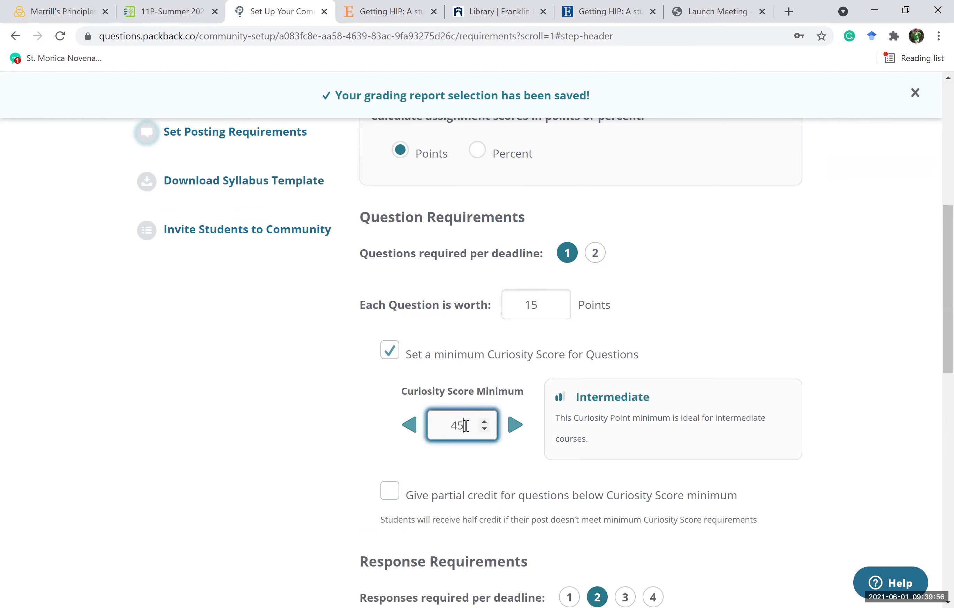
pyautogui.click(362, 430)
pyautogui.scroll(-5, 362, 429)
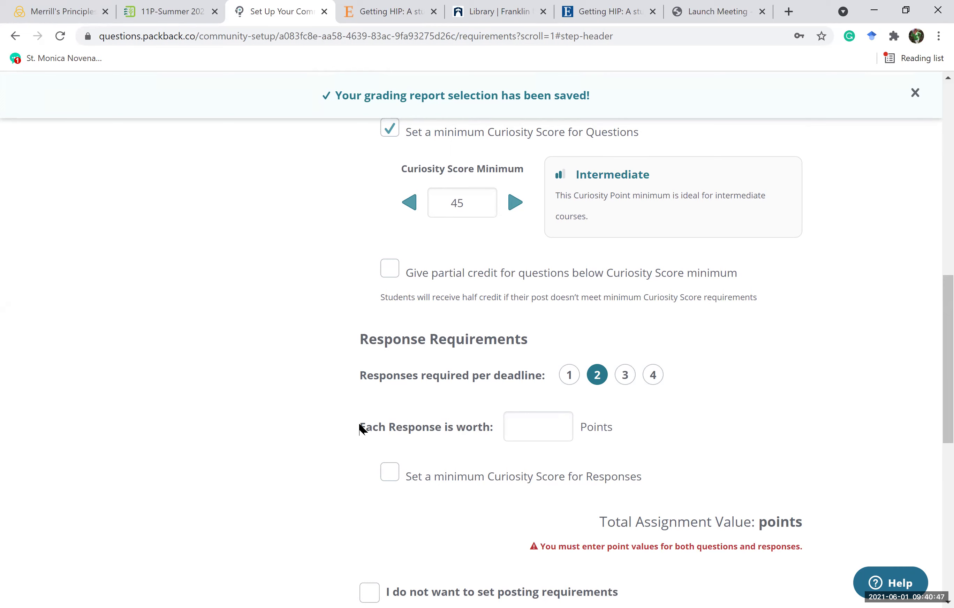
pyautogui.click(389, 280)
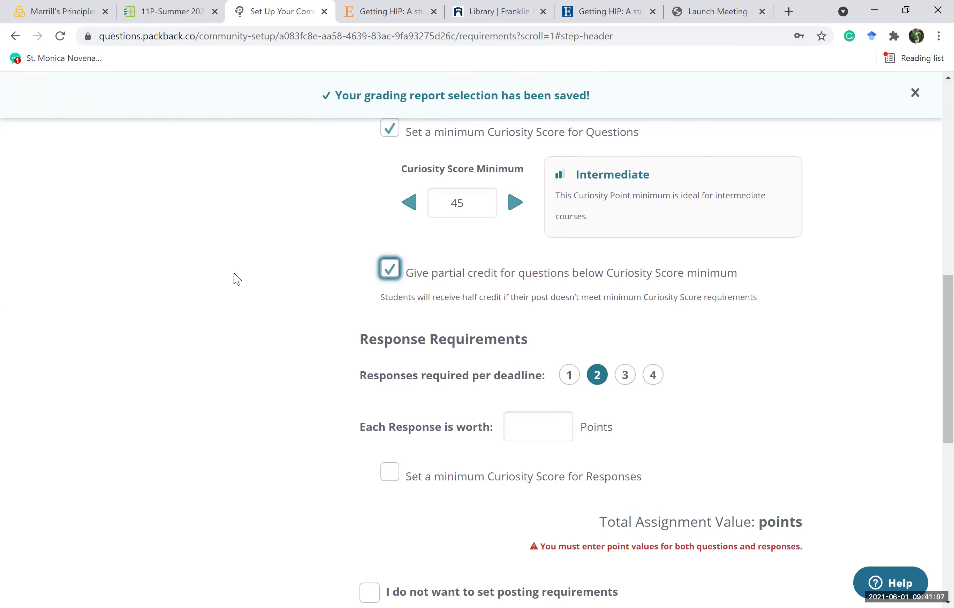
# - Make each response worth 5 points, then save the posting requirements and continue to the syllabus template
pyautogui.scroll(-3, 237, 279)
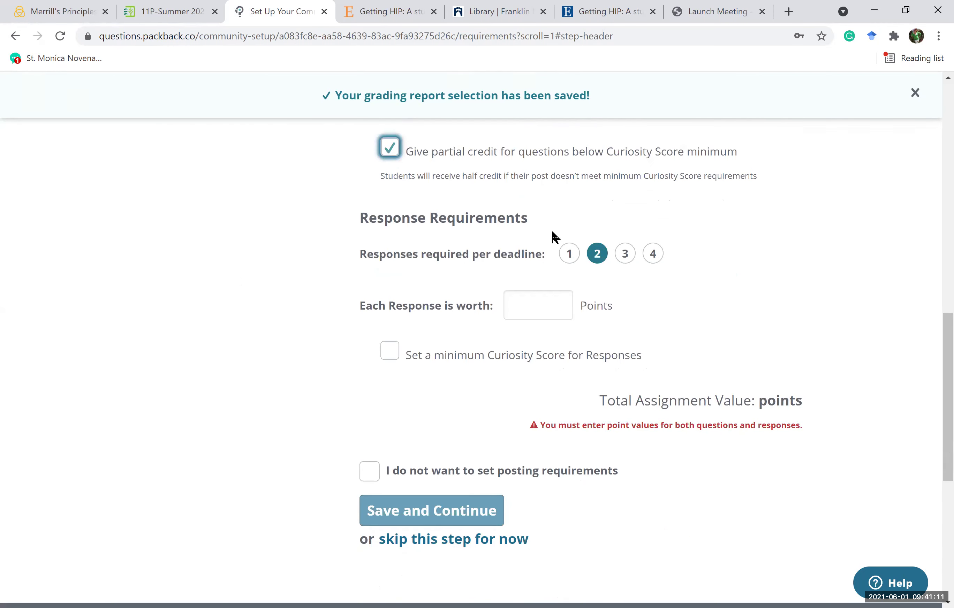
pyautogui.click(520, 310)
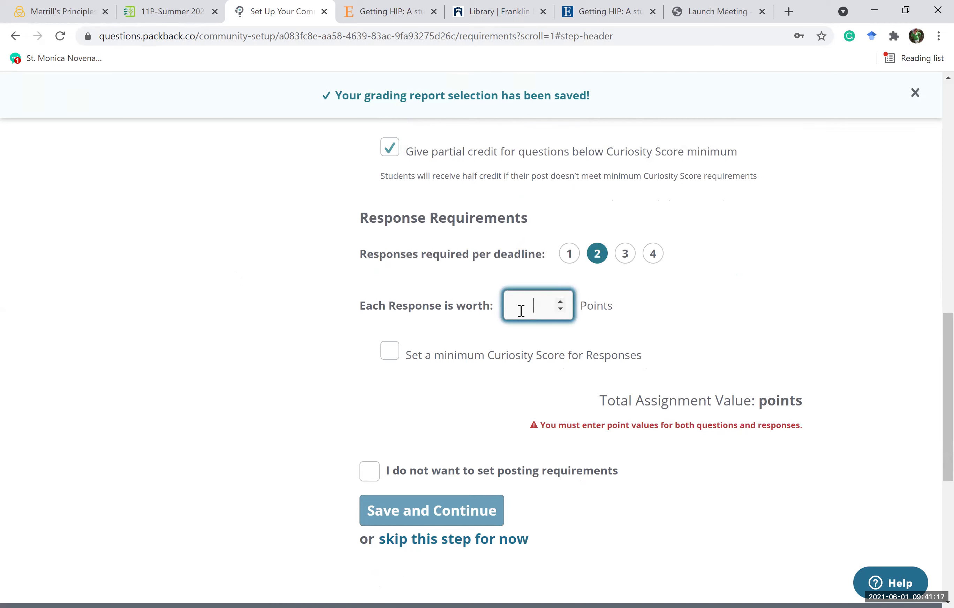
pyautogui.write('5')
pyautogui.scroll(-1, 521, 311)
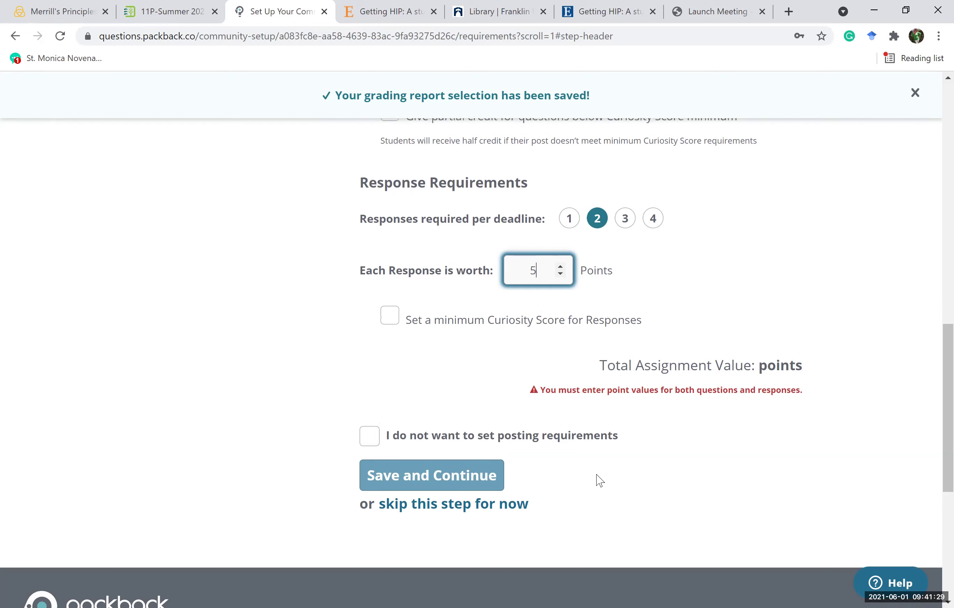
pyautogui.scroll(5, 600, 481)
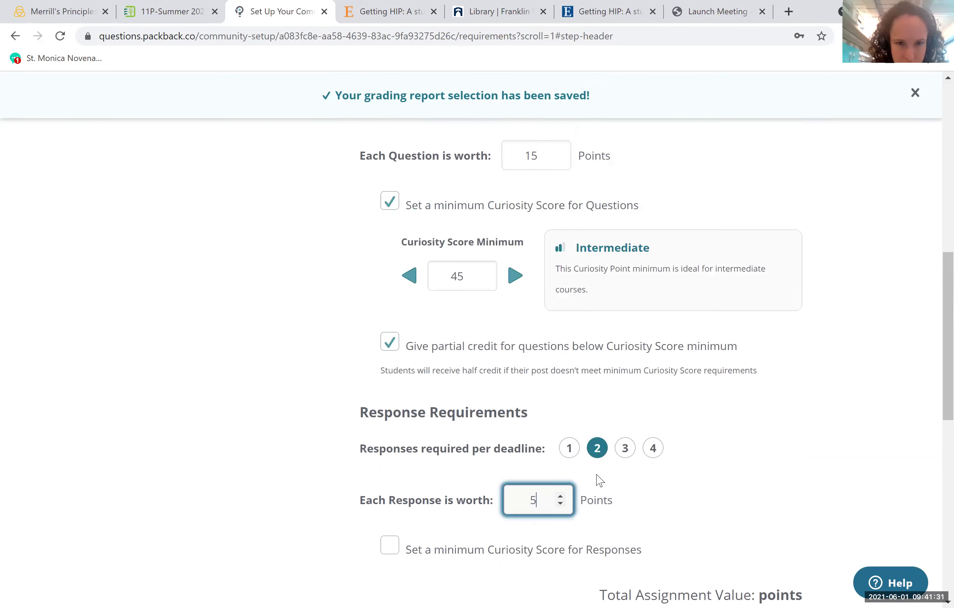
pyautogui.scroll(3, 598, 479)
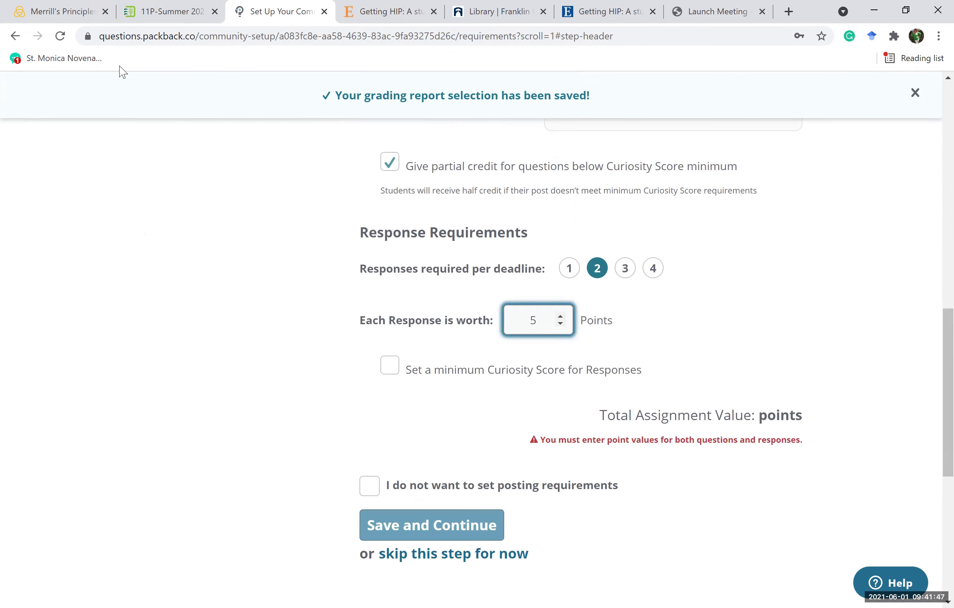
pyautogui.press('Return')
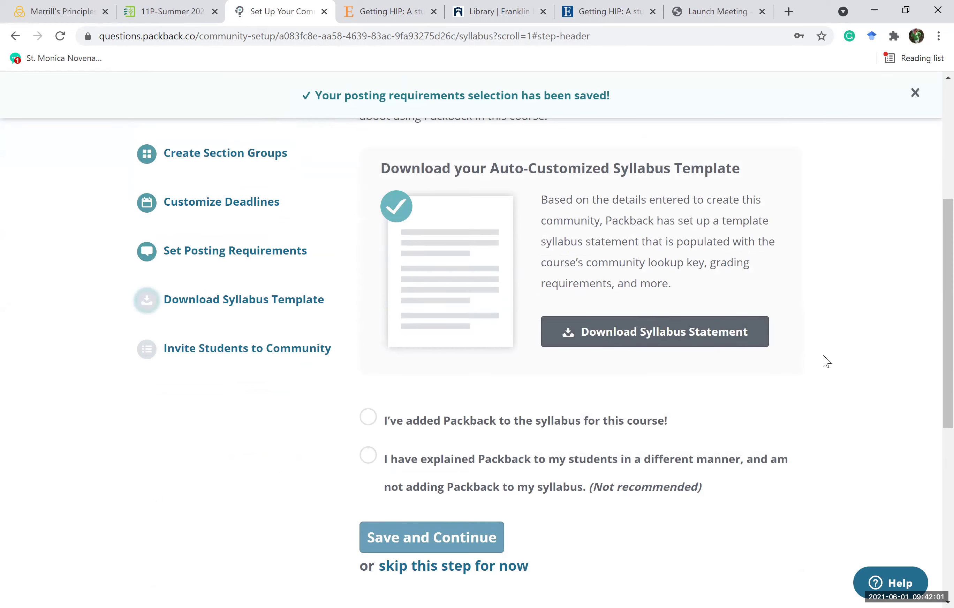
pyautogui.press('Tab')
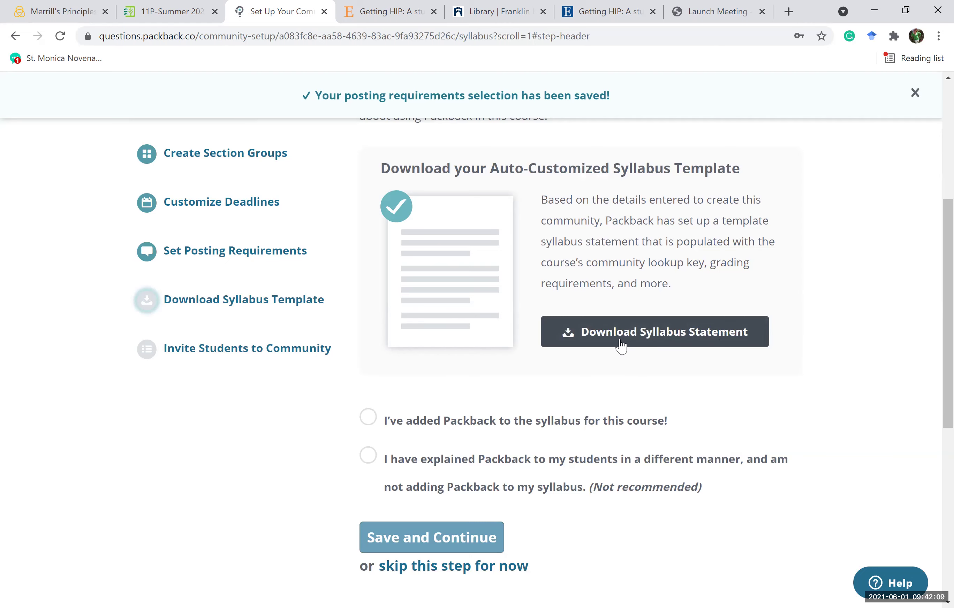
pyautogui.press('Tab')
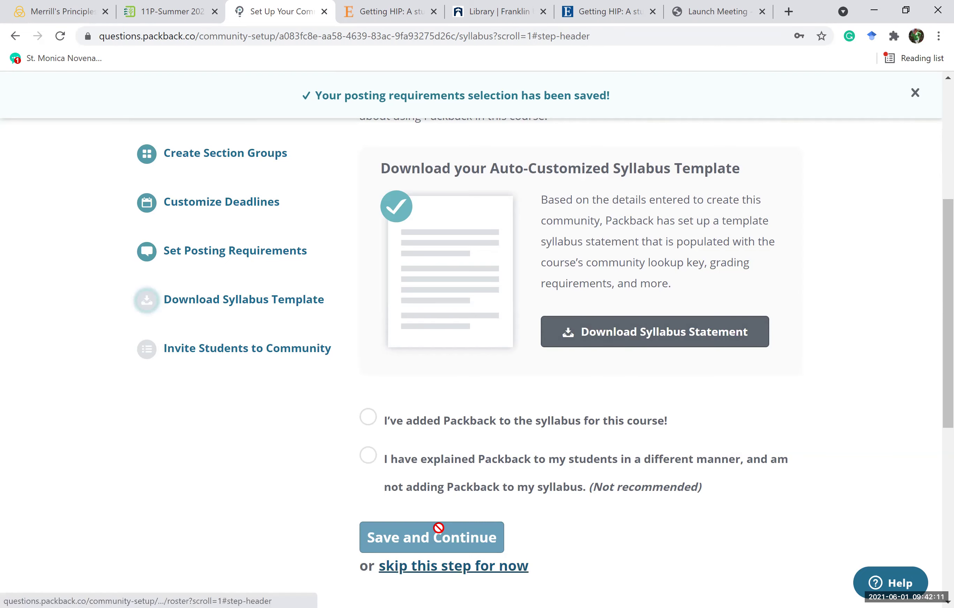
# - Skip the syllabus template, mark that students will join via a different method, and save the roster selection
pyautogui.press('Return')
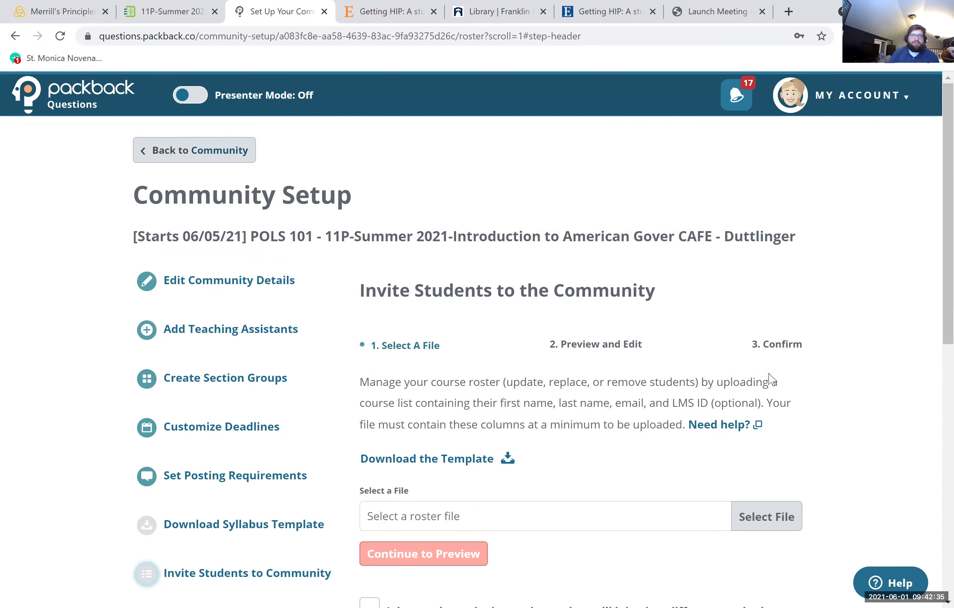
pyautogui.scroll(-3, 772, 380)
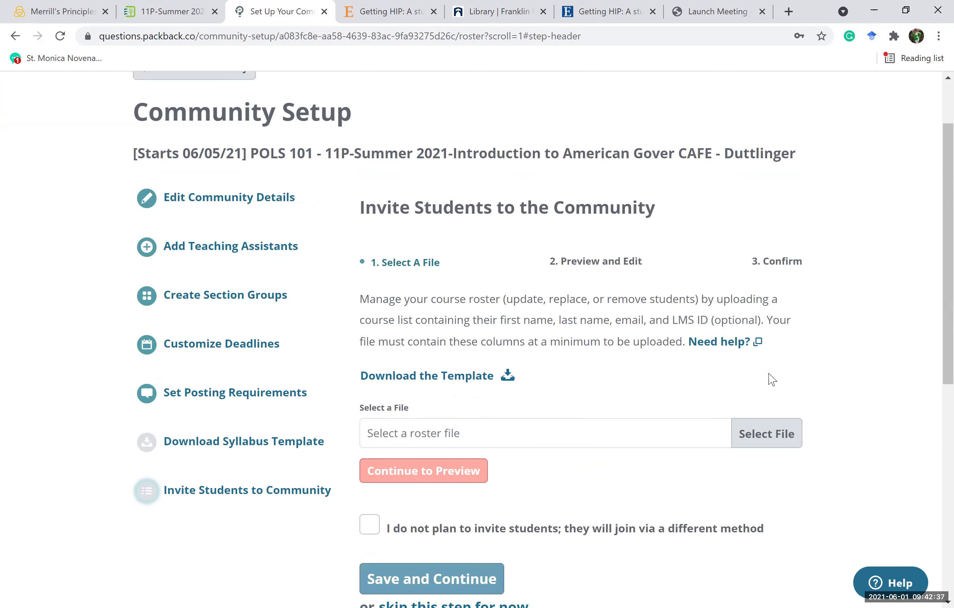
pyautogui.scroll(-2, 772, 380)
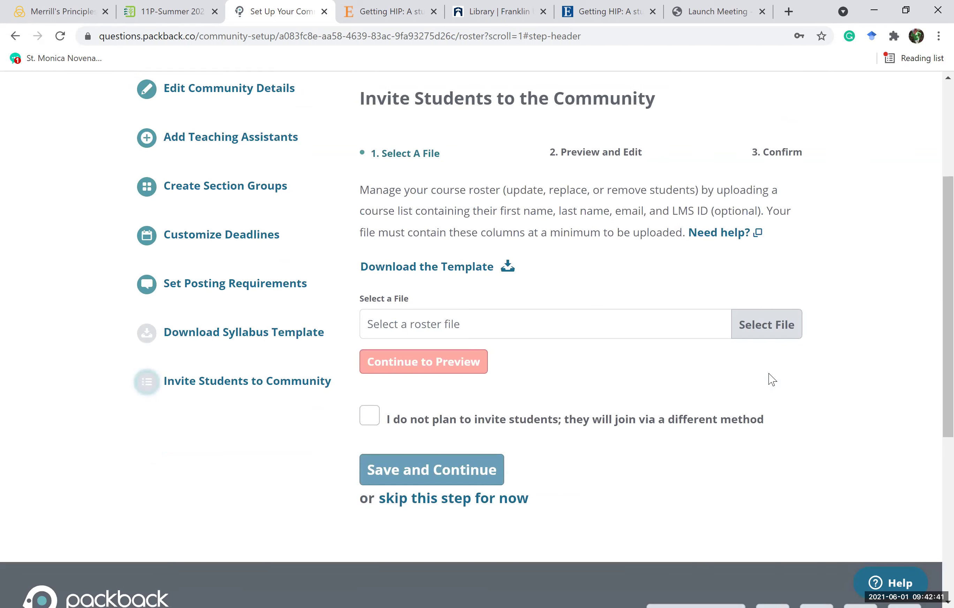
pyautogui.press('space')
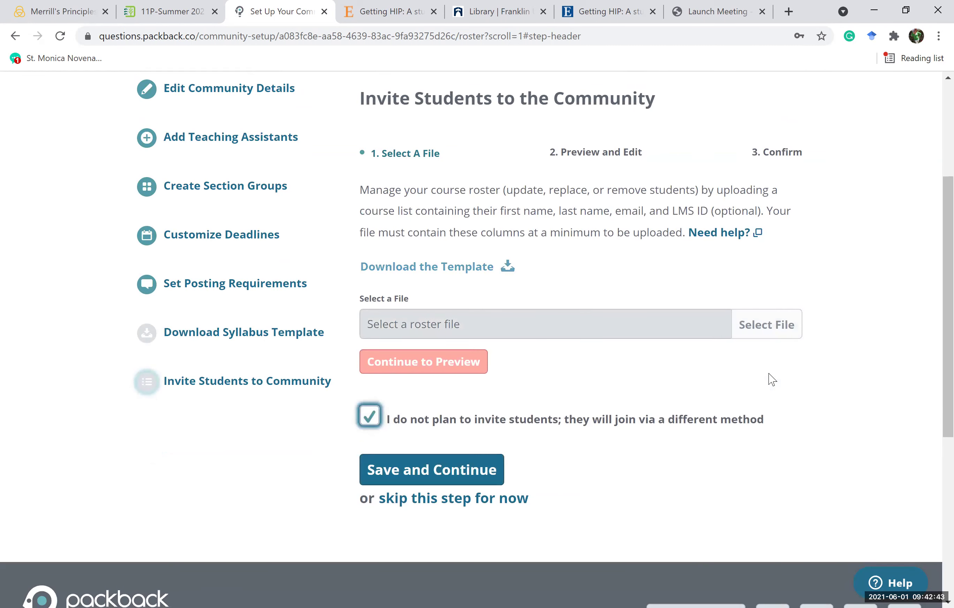
pyautogui.press('Tab')
pyautogui.press('Return')
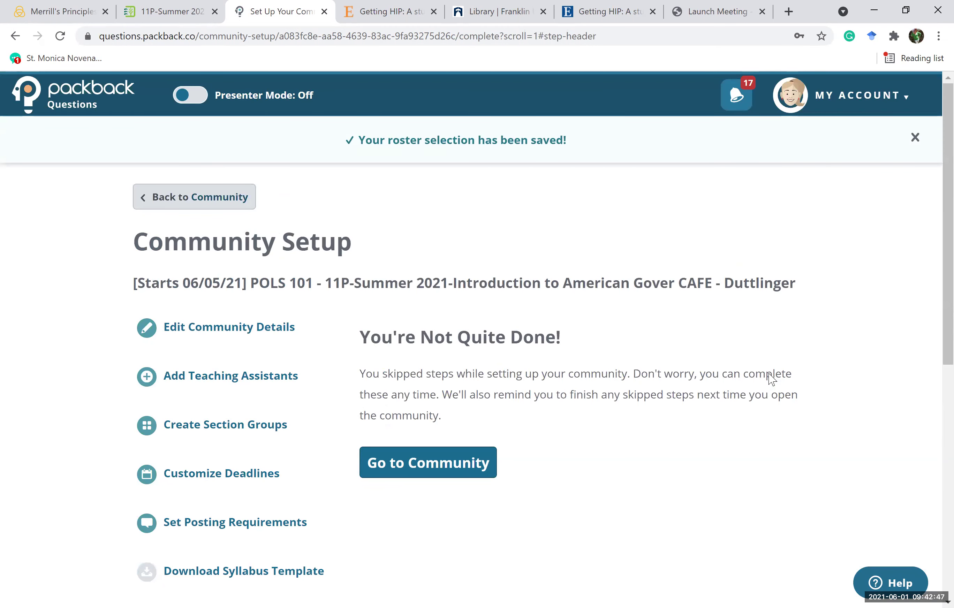
# - Go to the community, look over its setup checklist and open the form for posting a new question
pyautogui.scroll(-3, 772, 379)
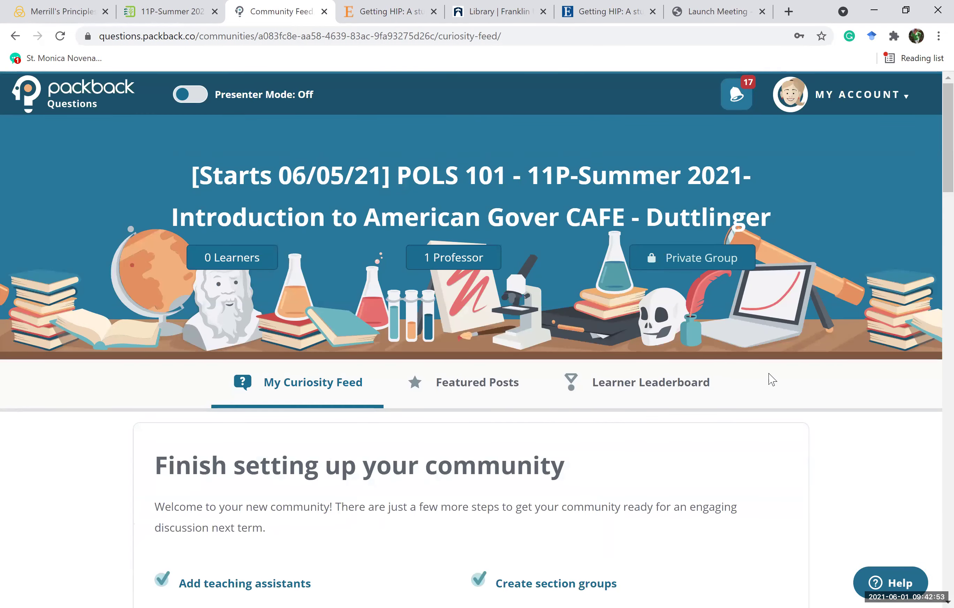
pyautogui.scroll(-12, 772, 380)
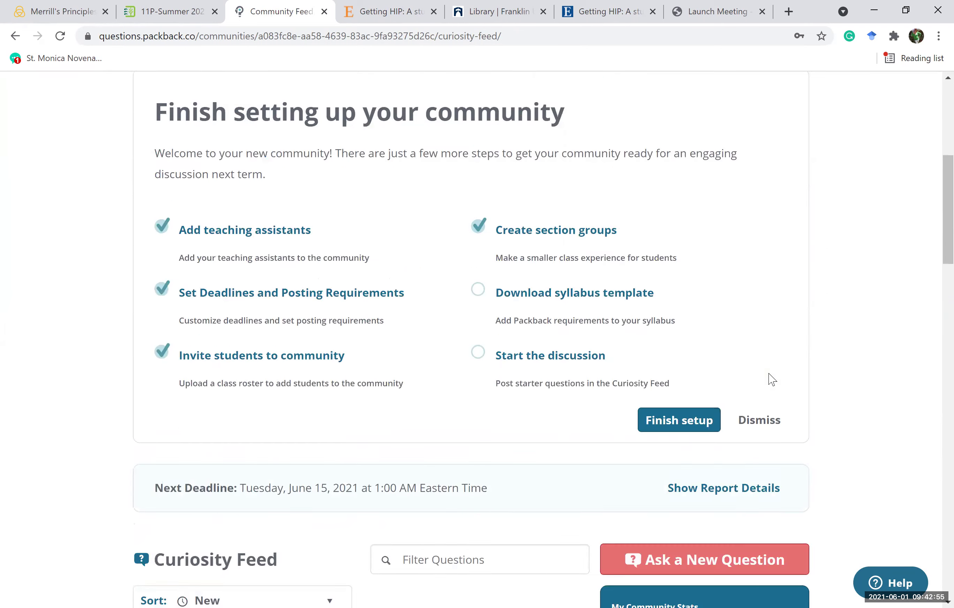
pyautogui.press('Return')
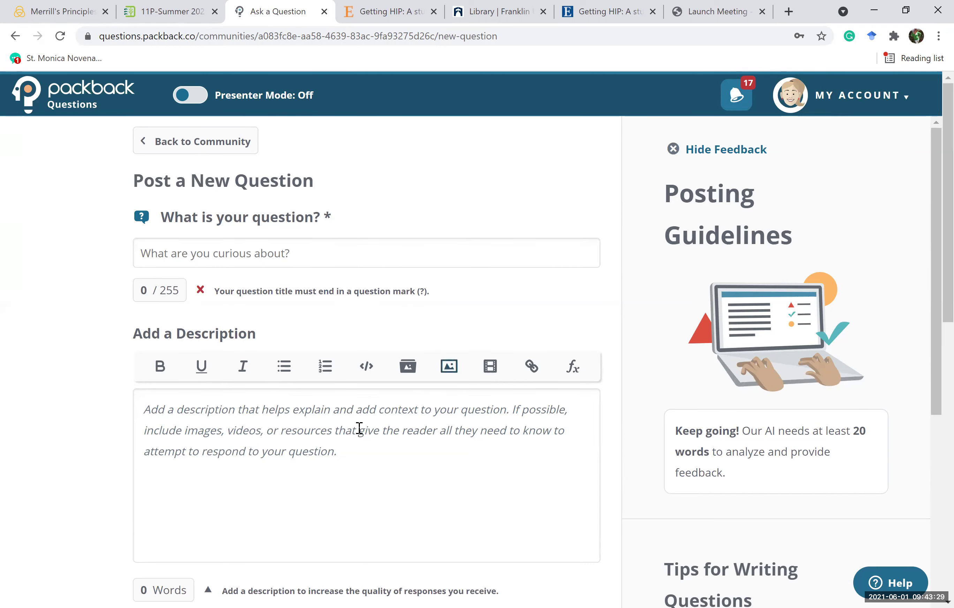
# - Leave the blank question form and return to the community page to review the setup checklist and Curiosity Feed
pyautogui.click(363, 402)
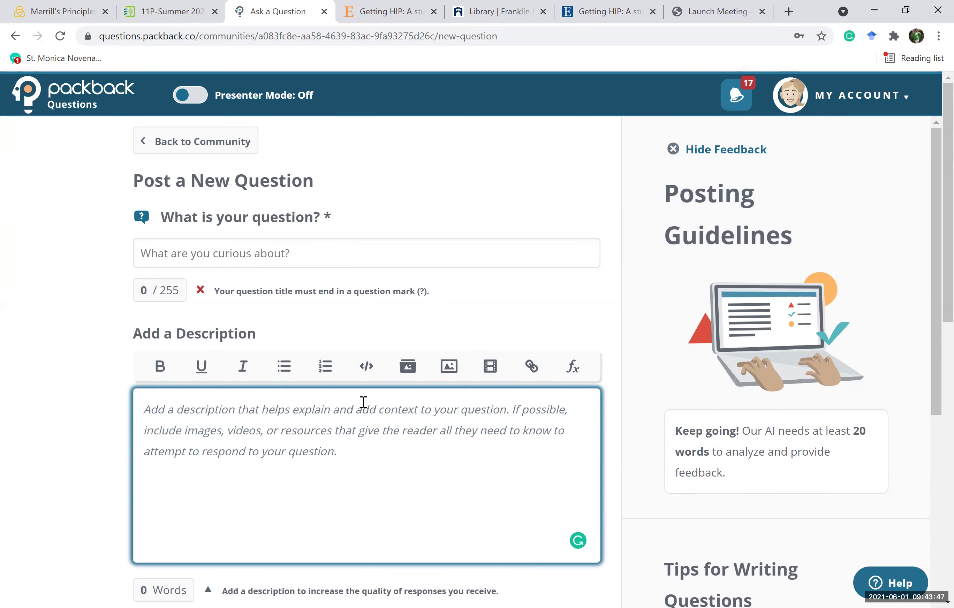
pyautogui.click(248, 136)
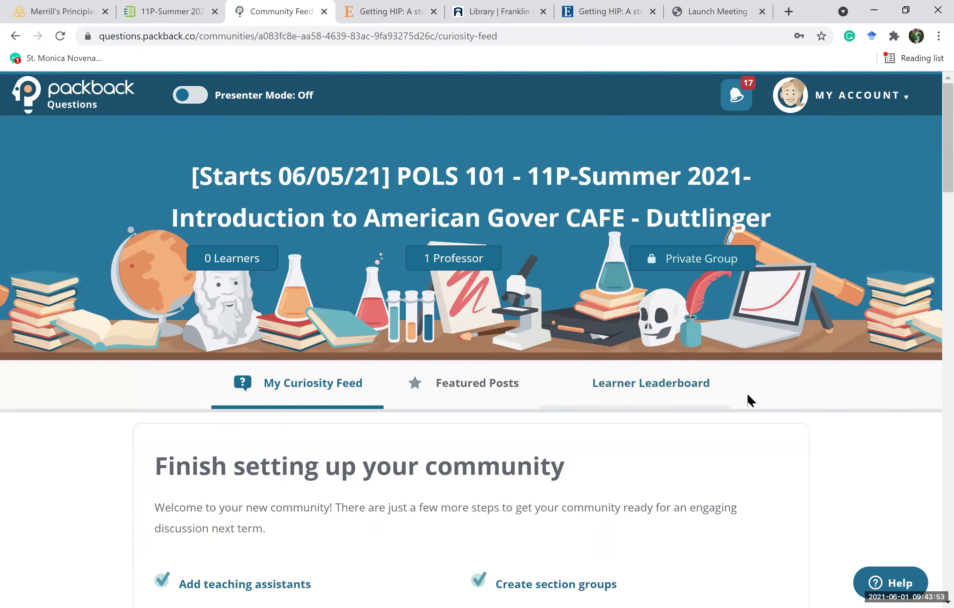
pyautogui.scroll(-3, 769, 449)
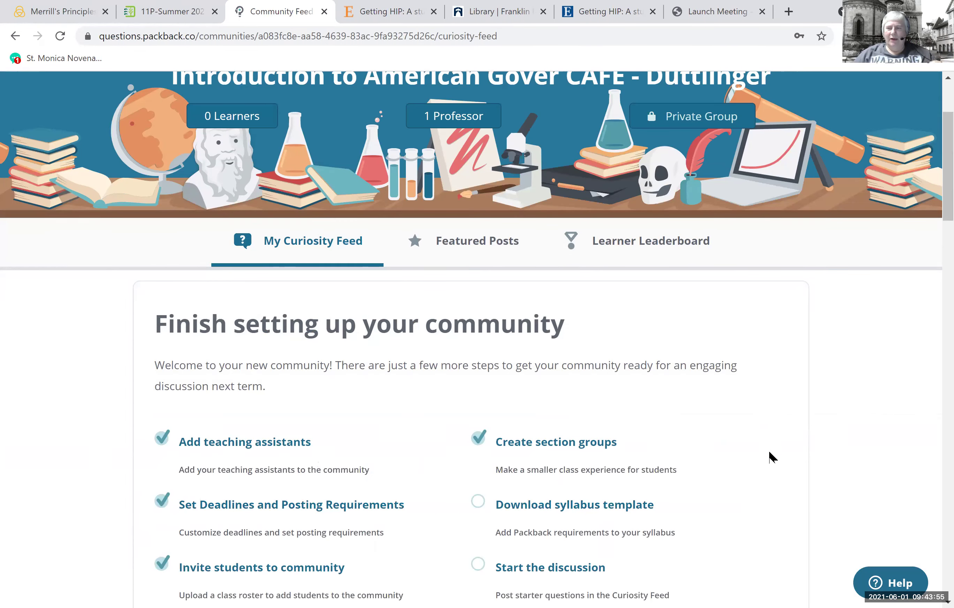
pyautogui.scroll(-8, 770, 452)
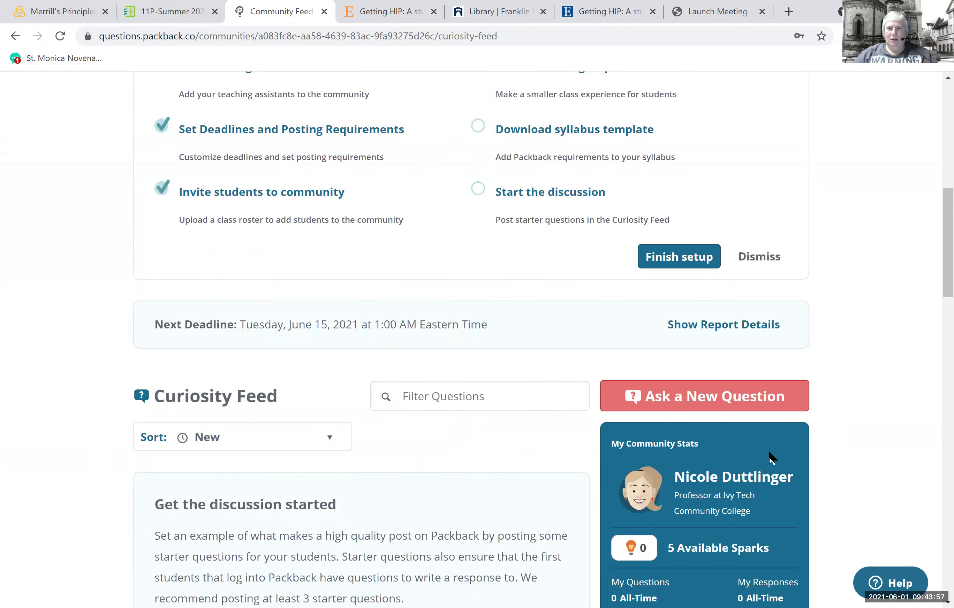
pyautogui.scroll(-3, 770, 457)
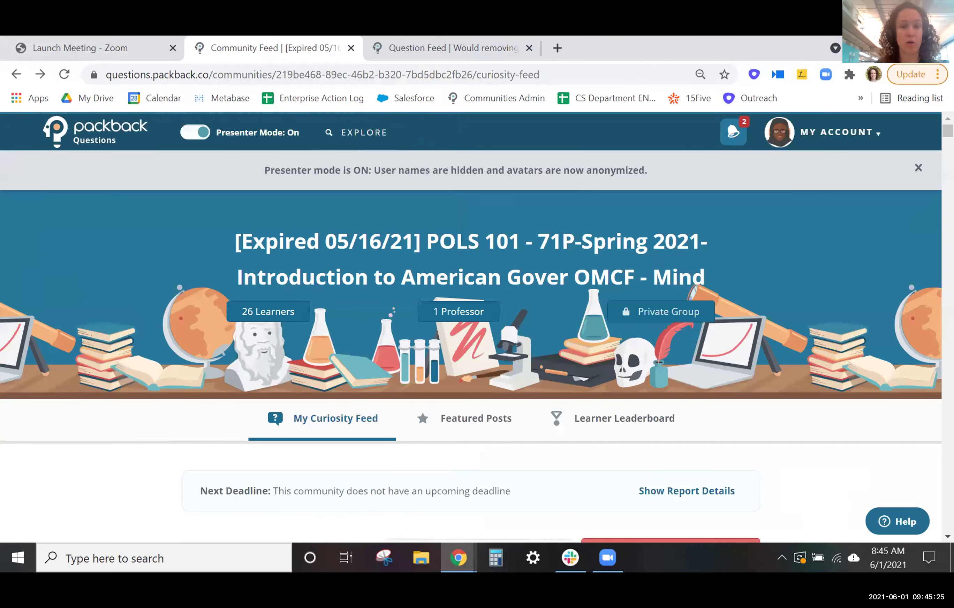
# - Open the pinned question "What is political science and why is it important?" from the expired POLS 101 community's feed
pyautogui.scroll(-1, 840, 341)
pyautogui.scroll(1, 840, 341)
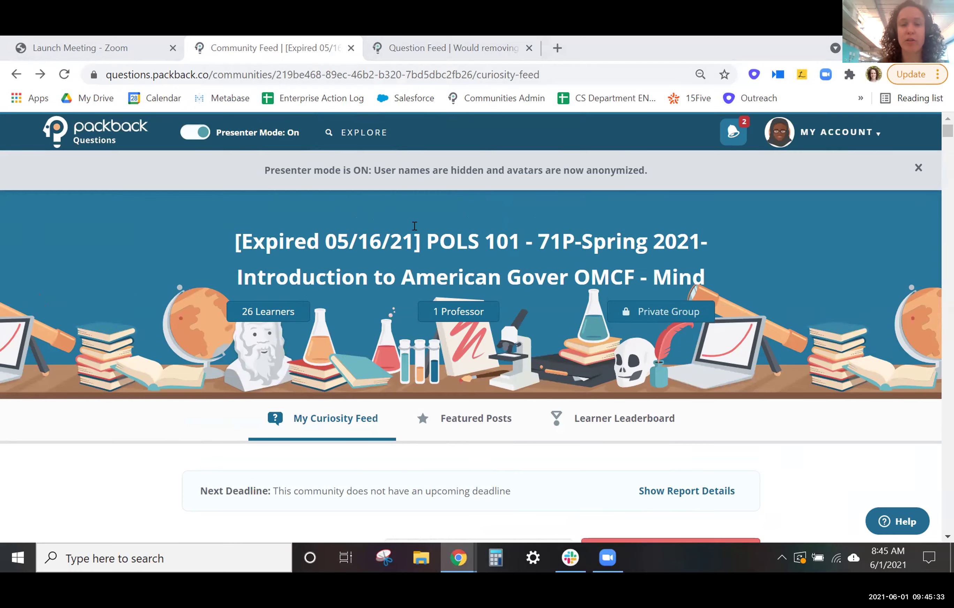
pyautogui.scroll(-3, 826, 257)
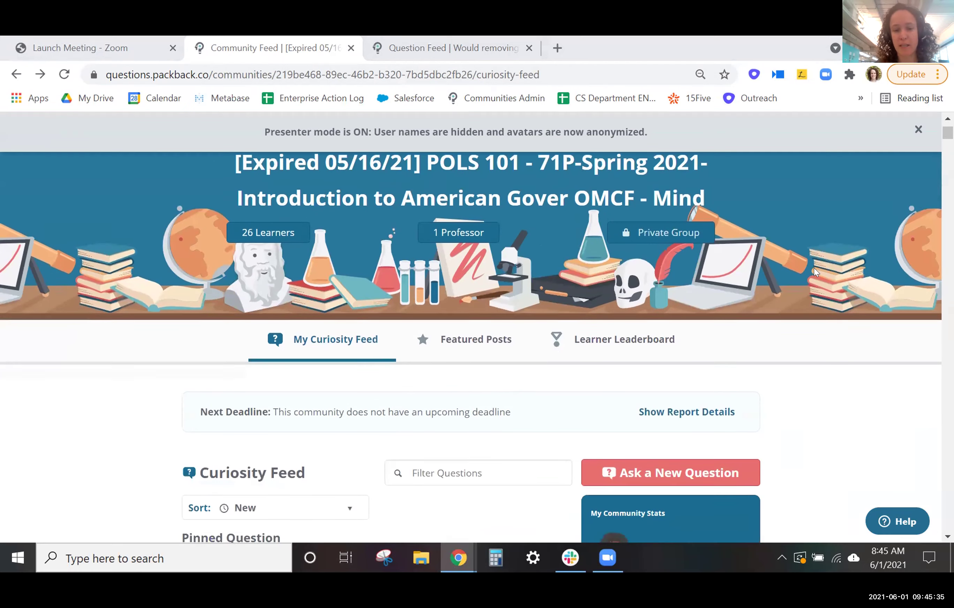
pyautogui.scroll(-5, 783, 282)
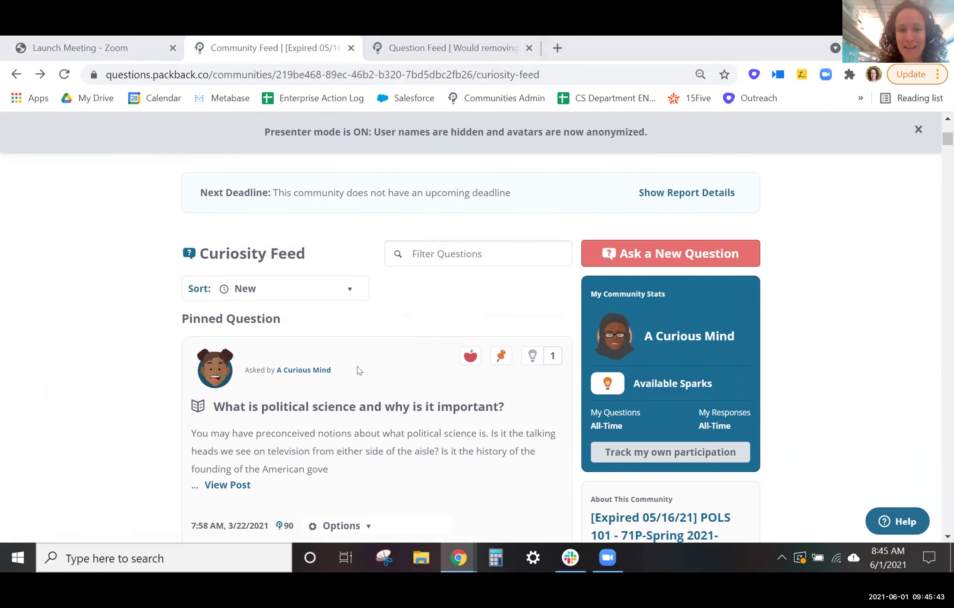
pyautogui.scroll(-2, 383, 418)
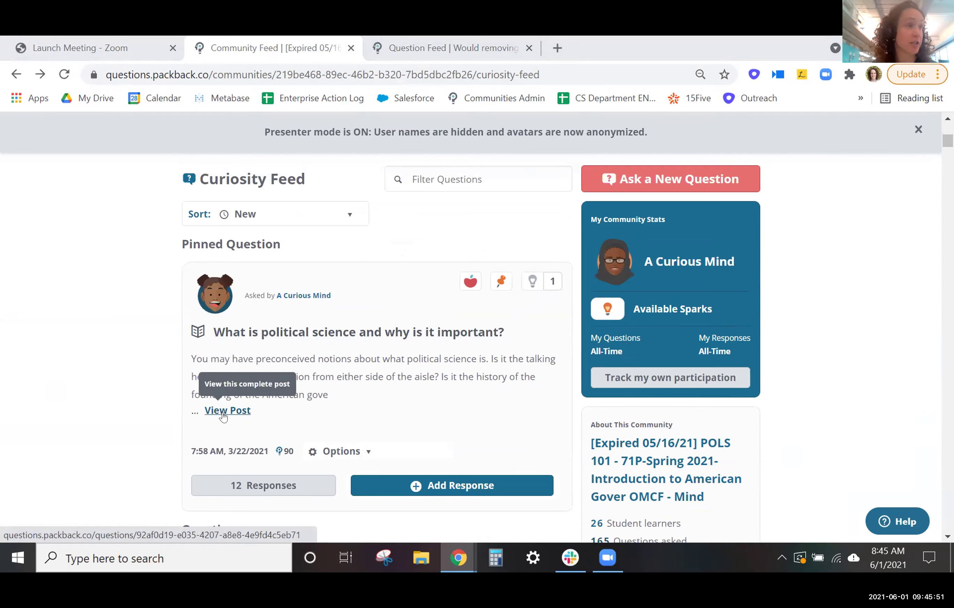
pyautogui.click(246, 410)
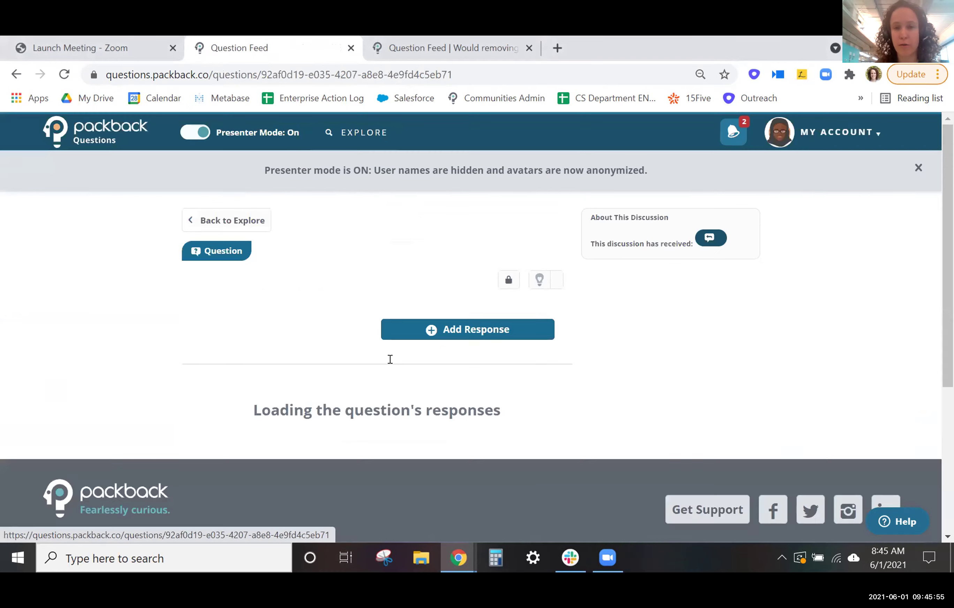
# - Read the pinned question's description and source, and look at the start of its responses
pyautogui.scroll(-2, 414, 323)
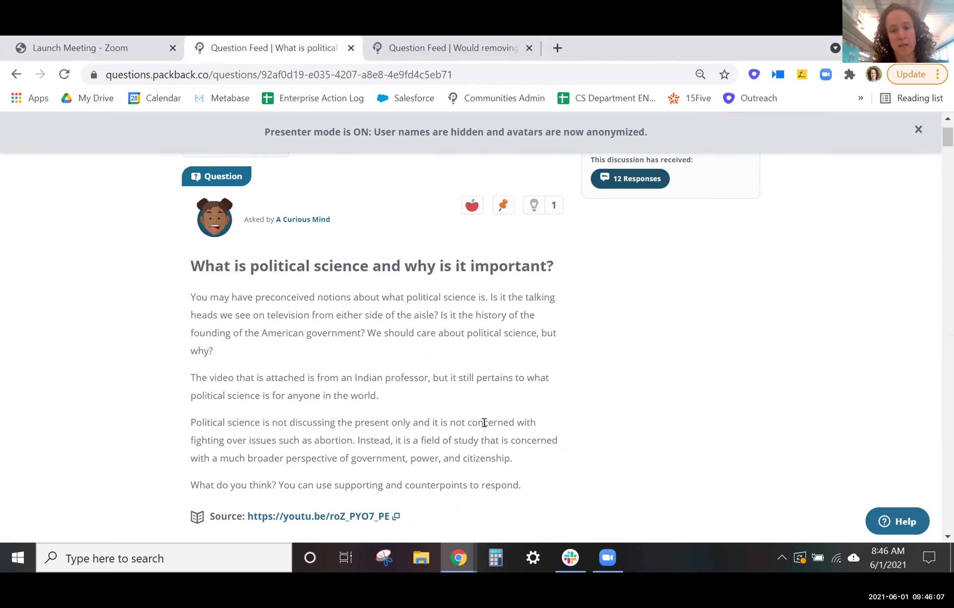
pyautogui.moveTo(227, 422); pyautogui.dragTo(349, 439)
pyautogui.click(725, 323)
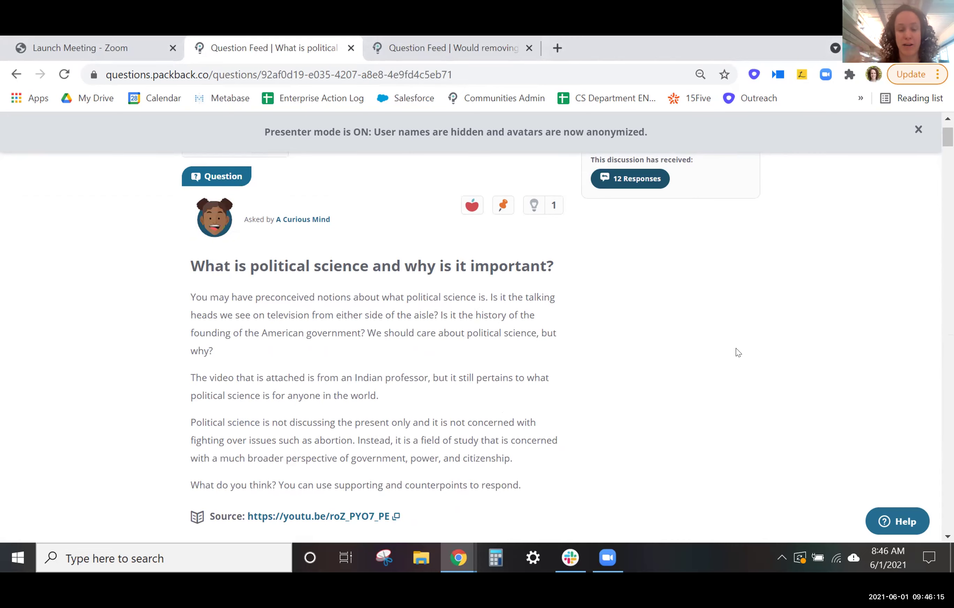
pyautogui.scroll(-3, 722, 368)
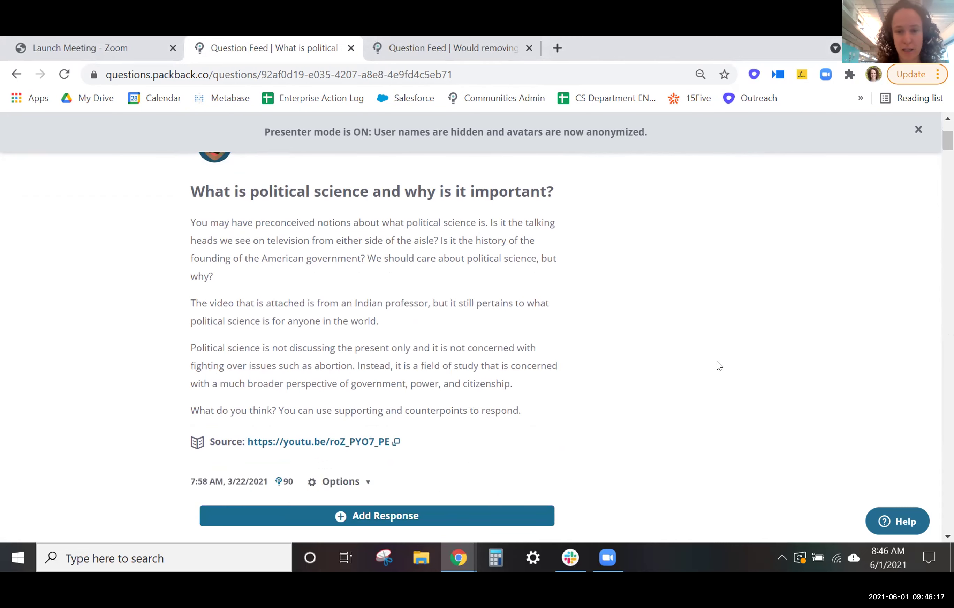
pyautogui.scroll(-1, 714, 360)
pyautogui.scroll(-2, 561, 260)
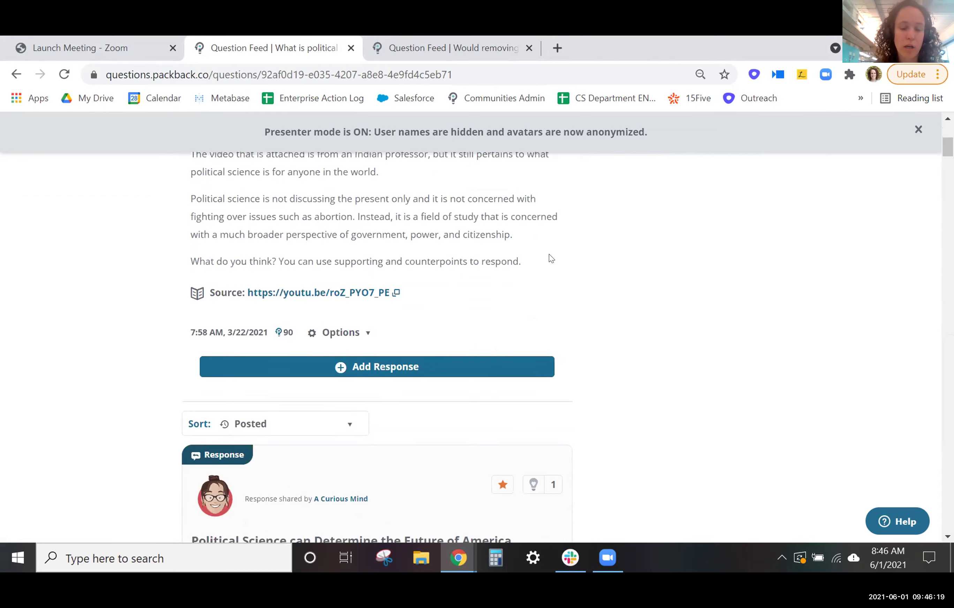
pyautogui.scroll(5, 549, 256)
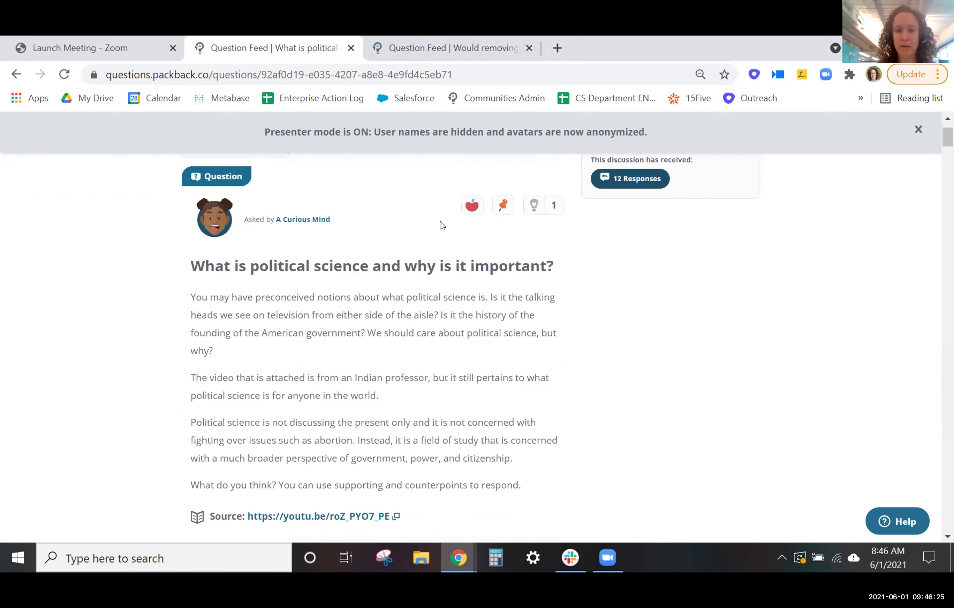
# - Examine the pinned question's pin marker and the options a professor has for it, including Unpin and Feature
pyautogui.scroll(-3, 315, 417)
pyautogui.click(314, 415)
pyautogui.scroll(-2, 357, 425)
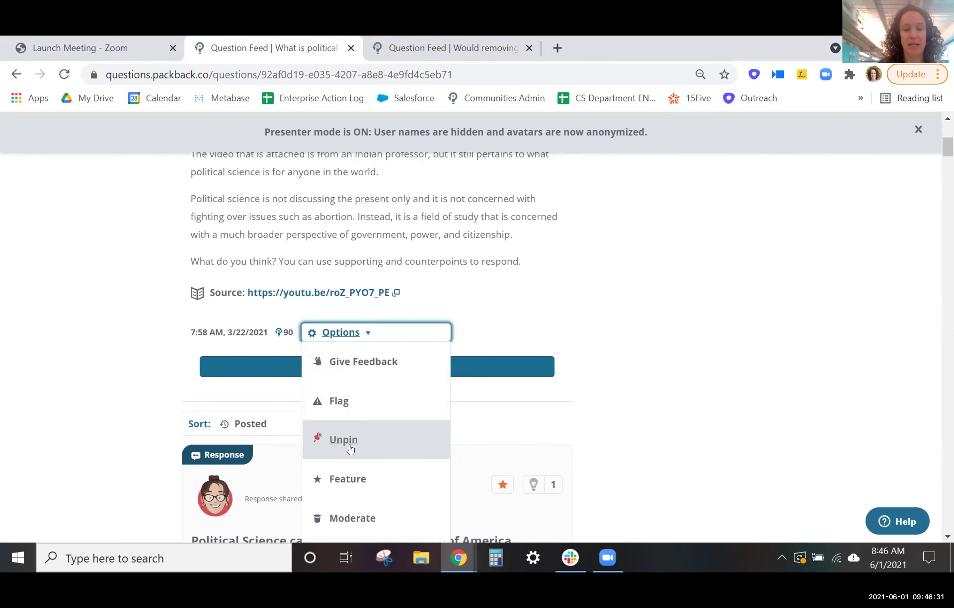
pyautogui.scroll(5, 528, 290)
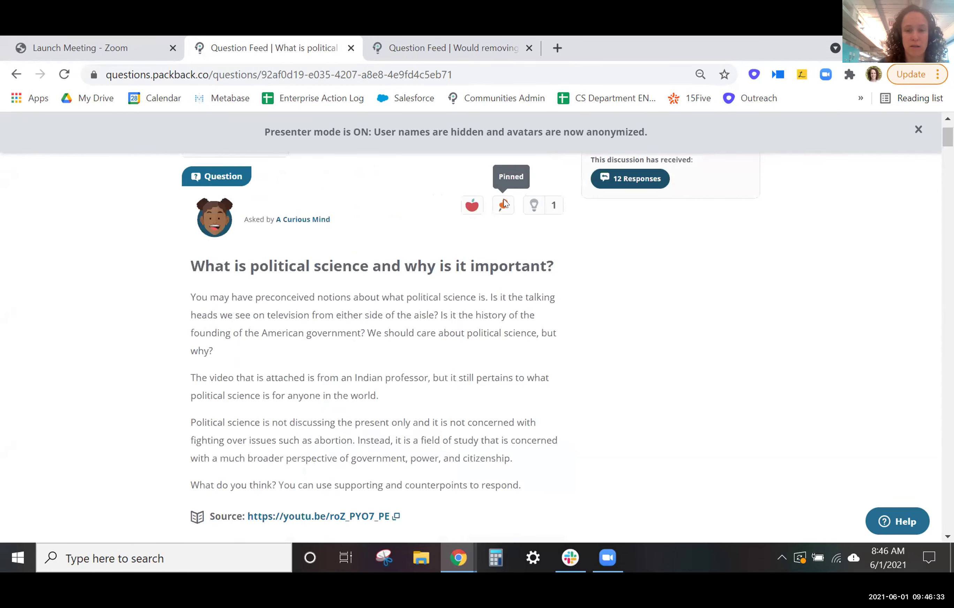
pyautogui.scroll(-5, 544, 247)
pyautogui.click(341, 386)
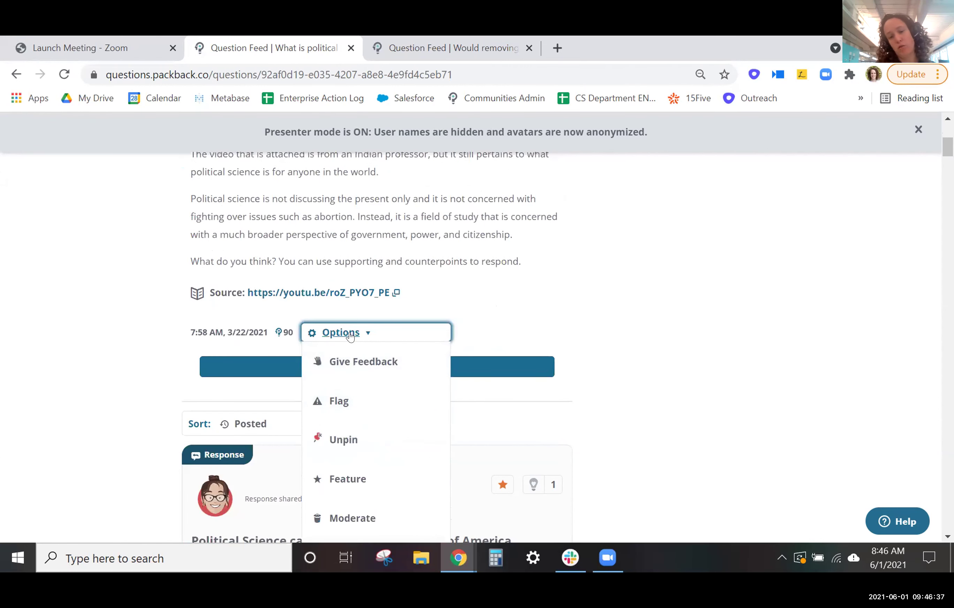
pyautogui.click(391, 446)
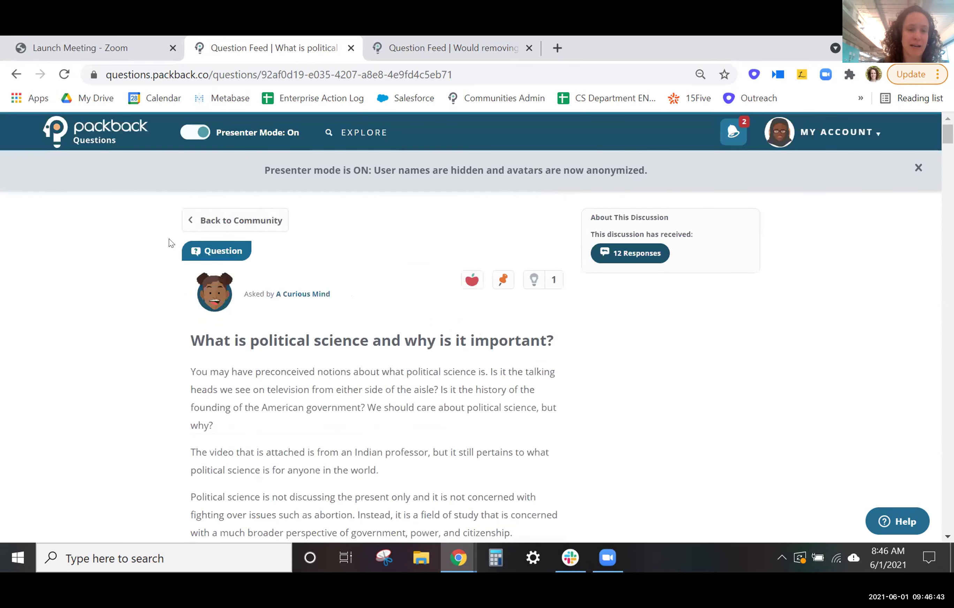
# - Return to the expired community's feed and examine the pinned question, student questions, professor tools and community setup options
pyautogui.click(241, 221)
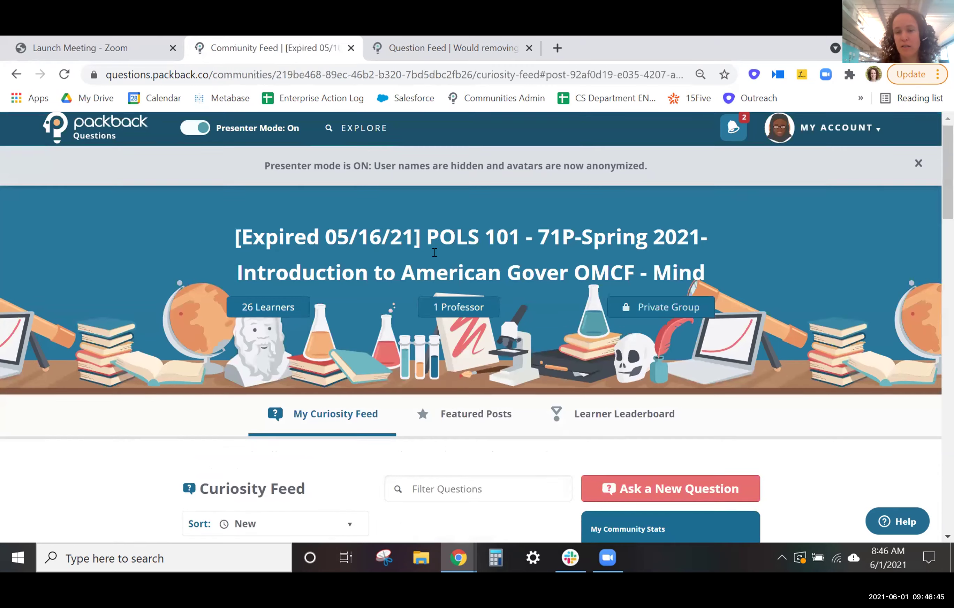
pyautogui.scroll(-10, 437, 259)
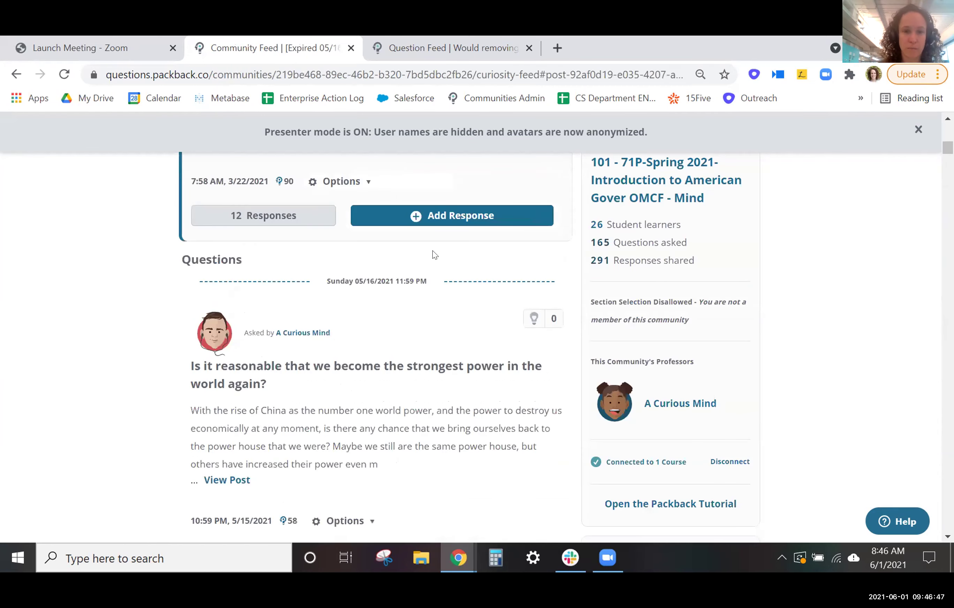
pyautogui.scroll(7, 435, 255)
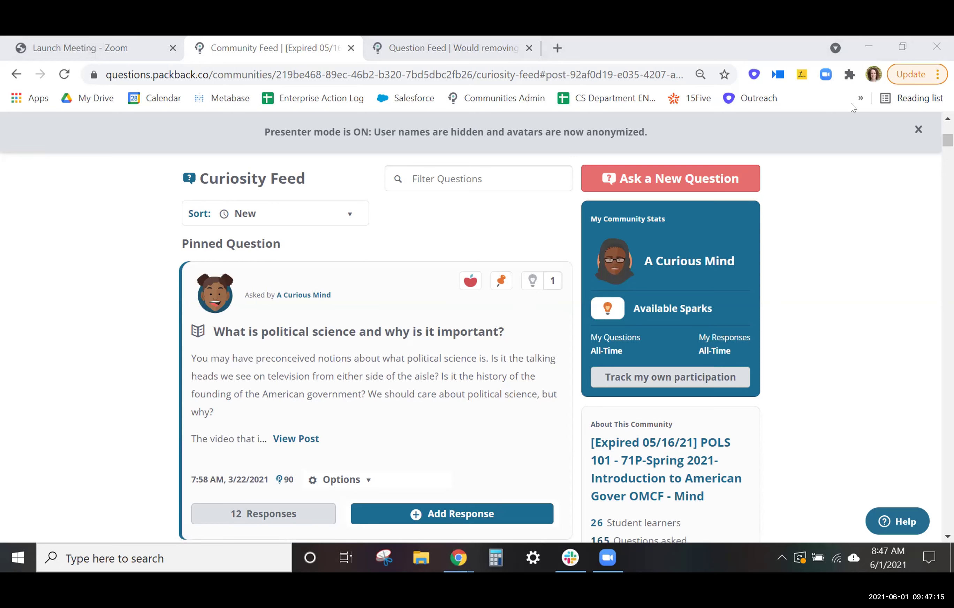
pyautogui.scroll(-3, 874, 249)
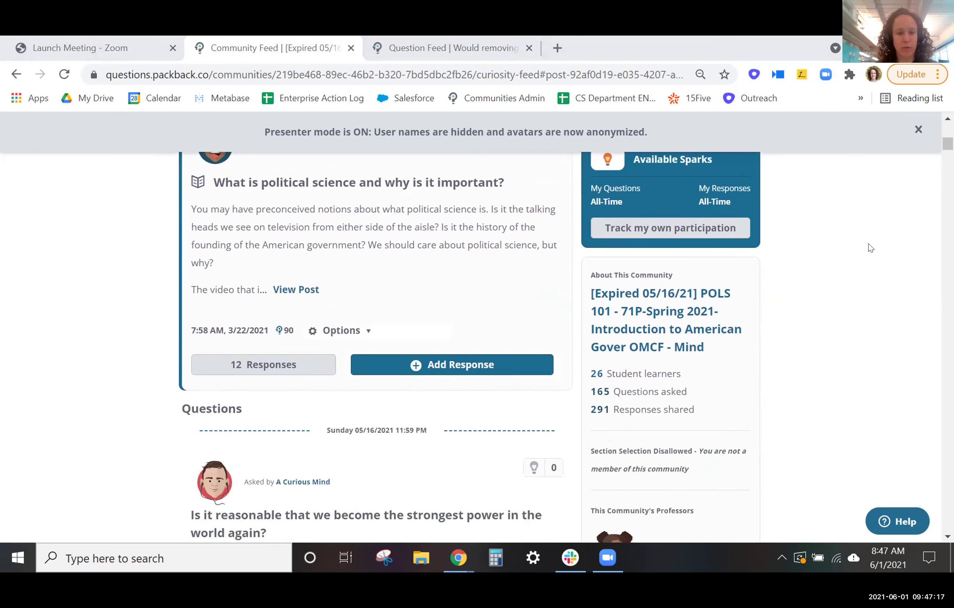
pyautogui.scroll(-8, 871, 248)
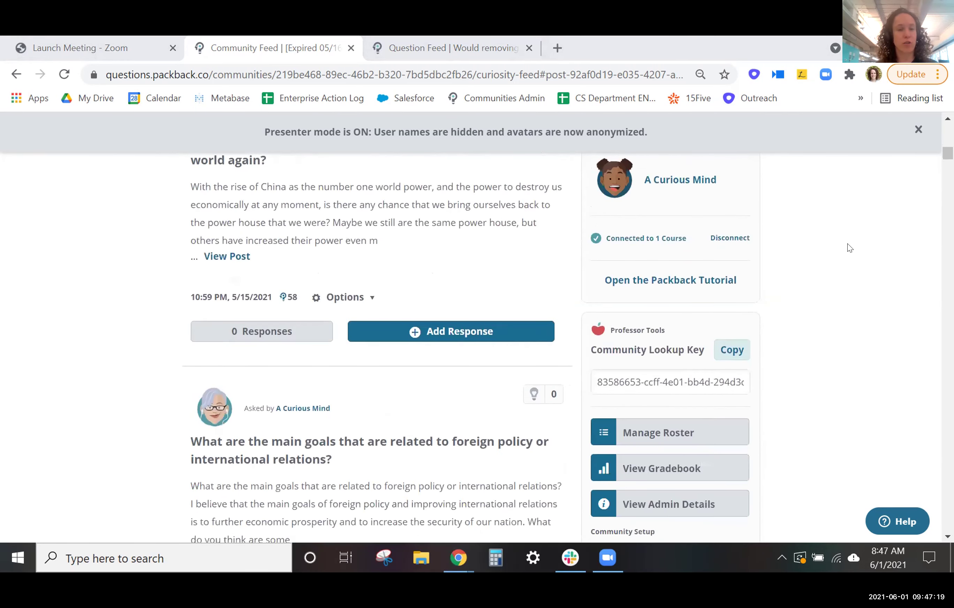
pyautogui.scroll(-5, 850, 249)
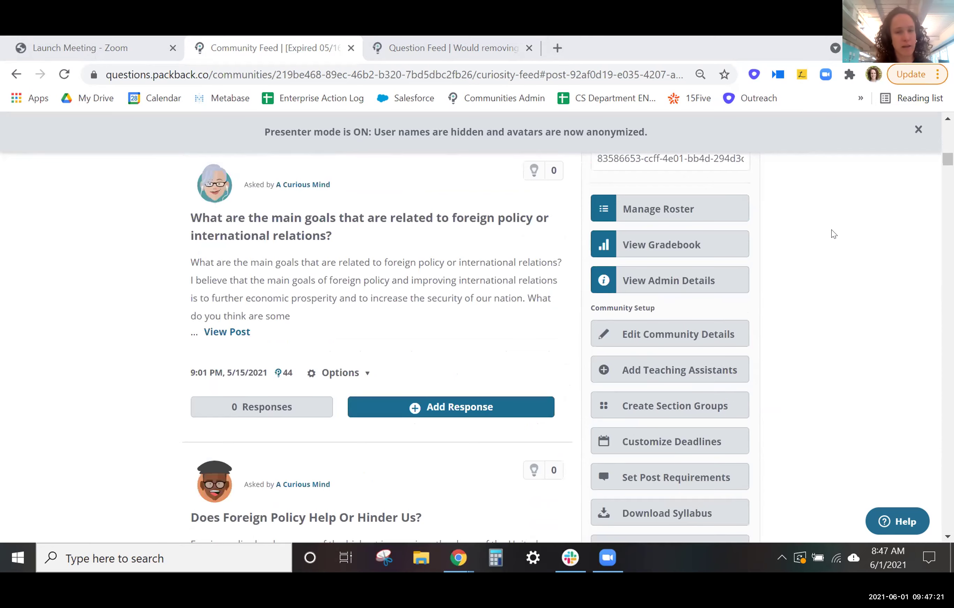
pyautogui.scroll(-5, 838, 257)
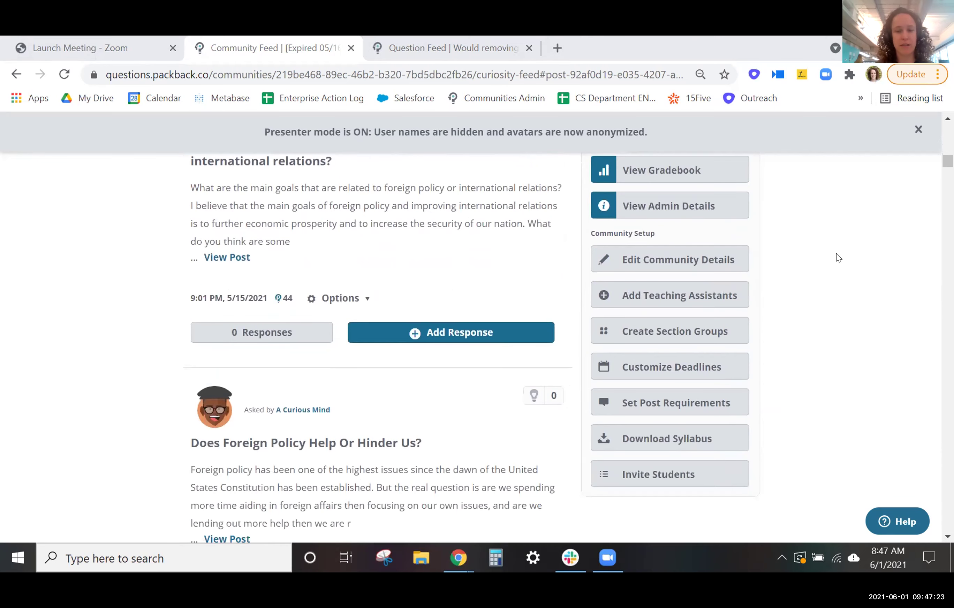
pyautogui.scroll(-2, 839, 258)
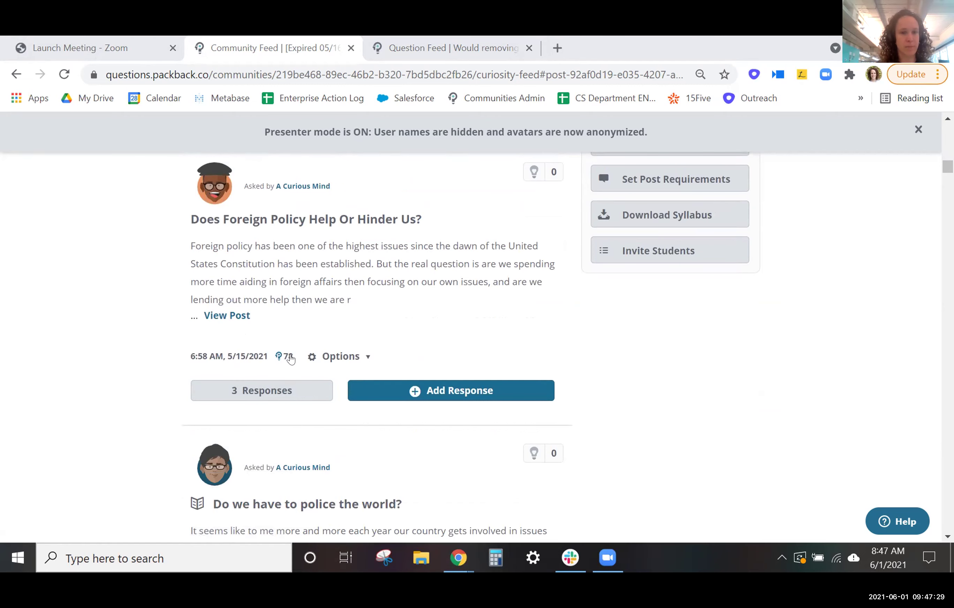
# - Examine the curiosity points shown on the student questions "Does Foreign Policy Help Or Hinder Us?" and "Do we have to police the world?"
pyautogui.moveTo(286, 355)
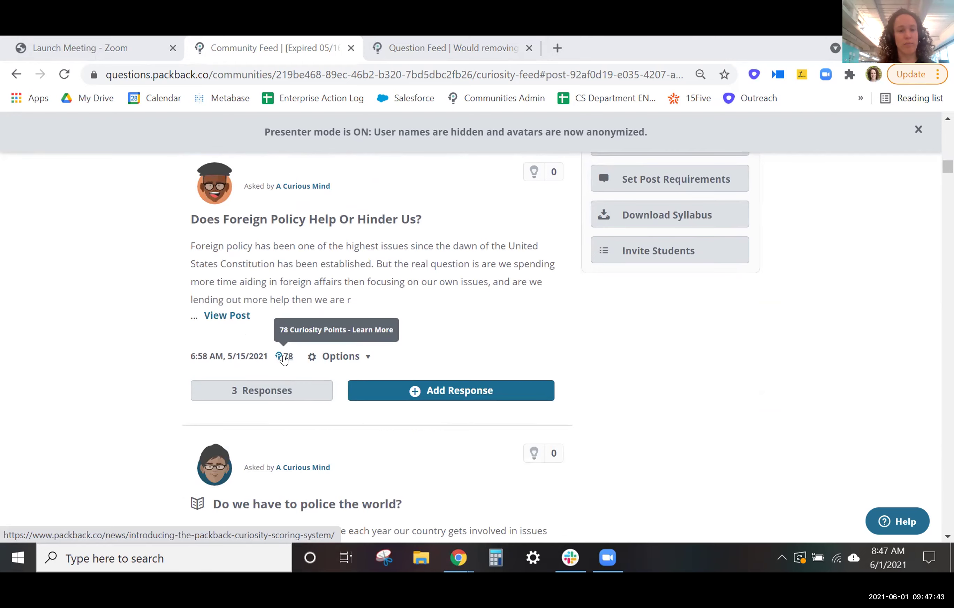
pyautogui.scroll(3, 287, 361)
pyautogui.scroll(-5, 337, 435)
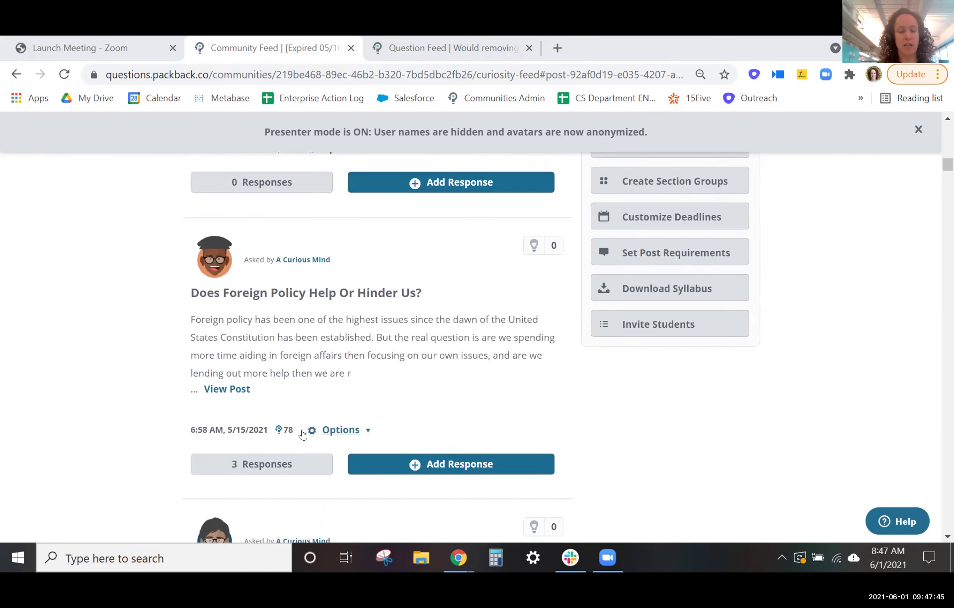
pyautogui.scroll(-3, 337, 437)
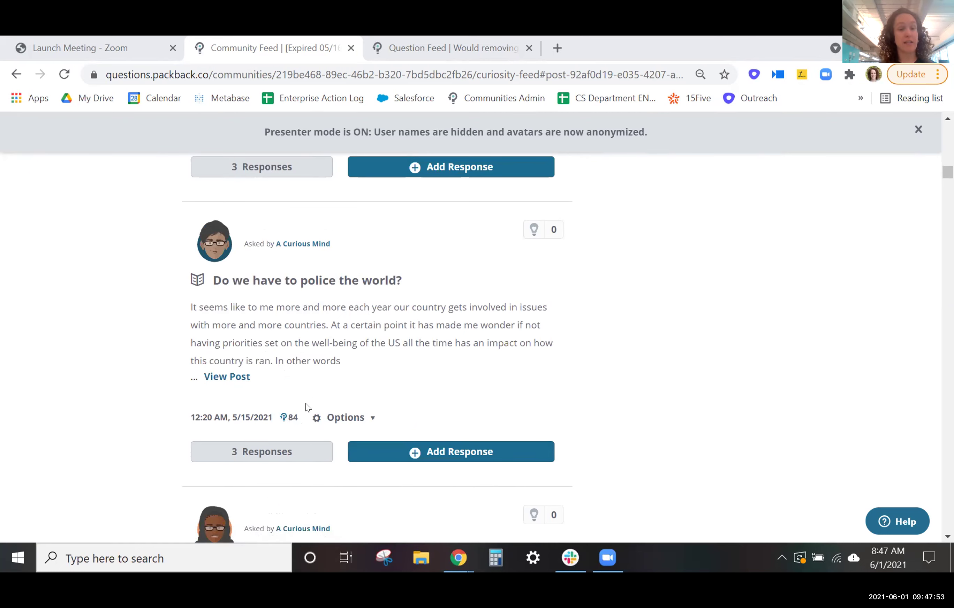
pyautogui.moveTo(290, 421)
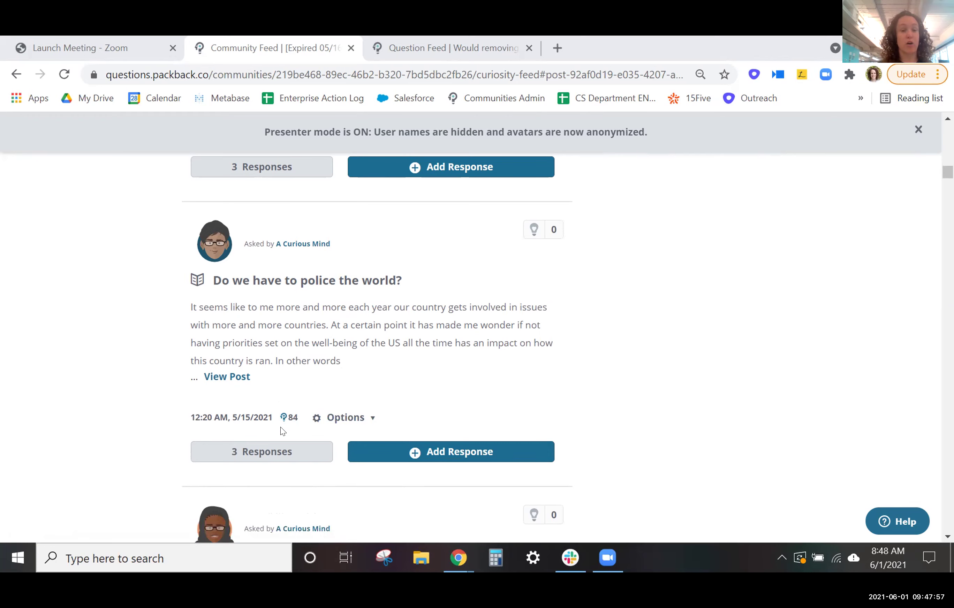
pyautogui.scroll(-2, 278, 399)
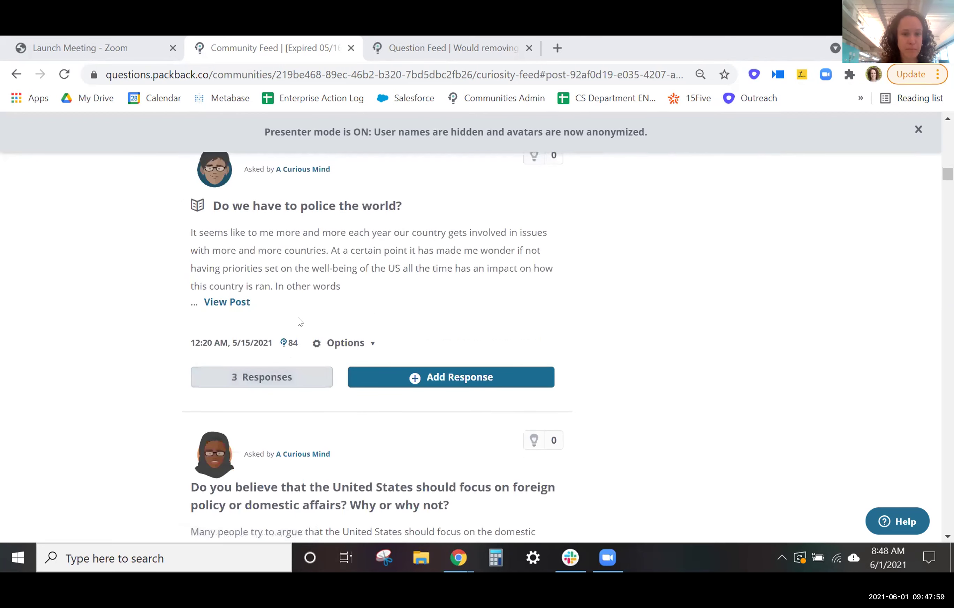
pyautogui.scroll(4, 410, 301)
pyautogui.scroll(-4, 401, 347)
pyautogui.scroll(-2, 398, 348)
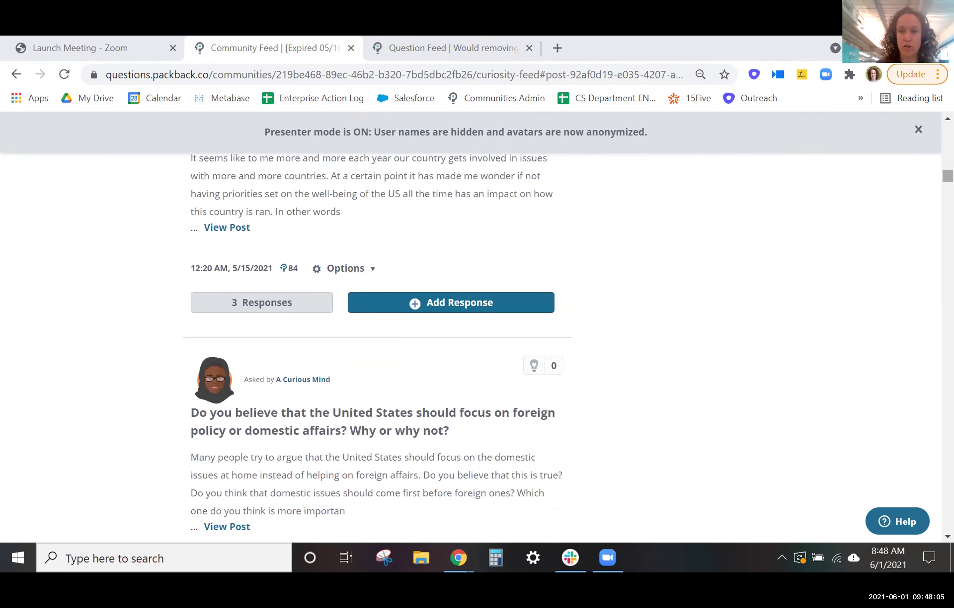
pyautogui.scroll(1, 401, 344)
pyautogui.scroll(20, 931, 132)
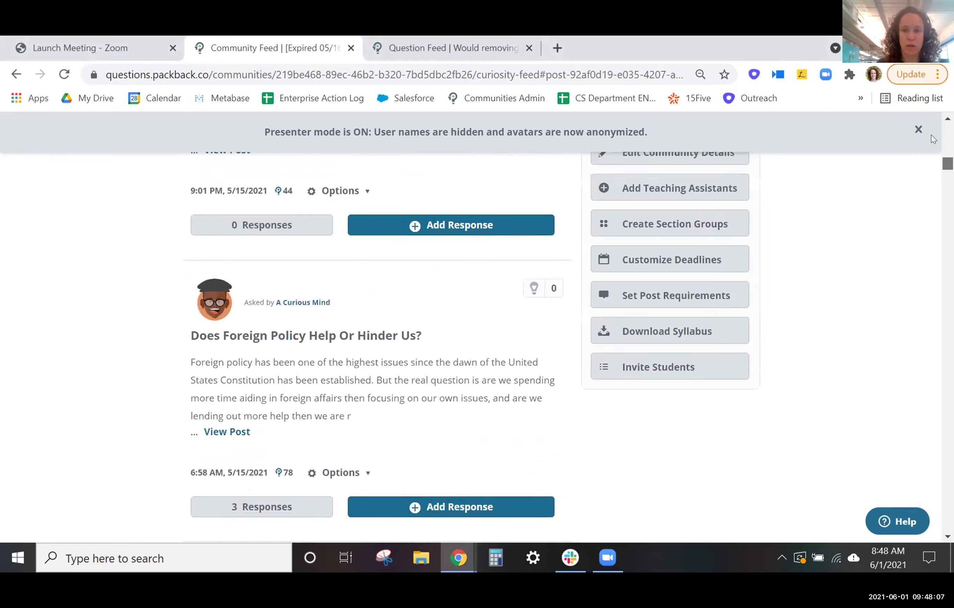
pyautogui.scroll(-6, 930, 141)
pyautogui.scroll(2, 929, 137)
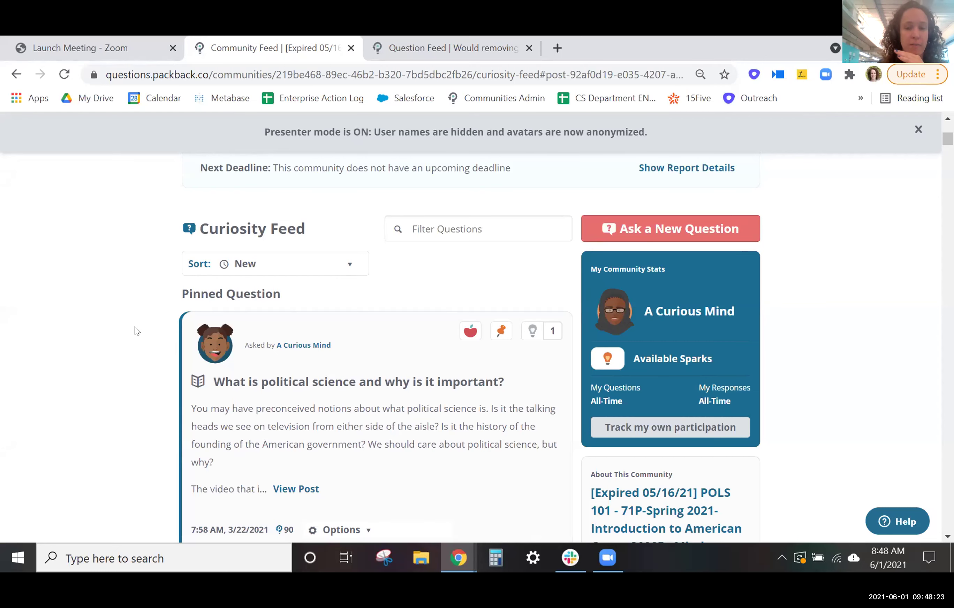
# - Sort the Curiosity Feed by Sparked and look at the spark count on the first student question
pyautogui.click(346, 267)
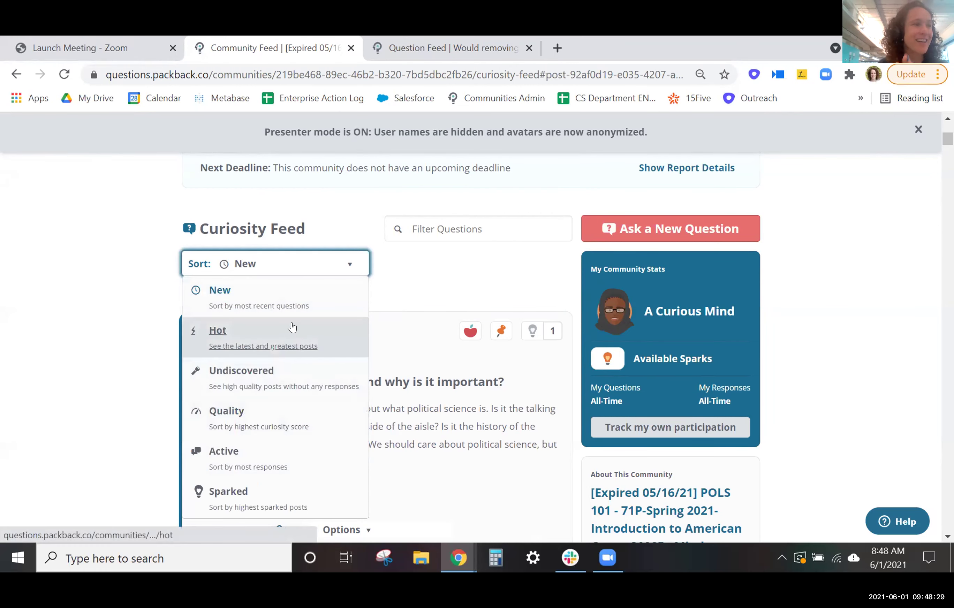
pyautogui.scroll(-2, 263, 446)
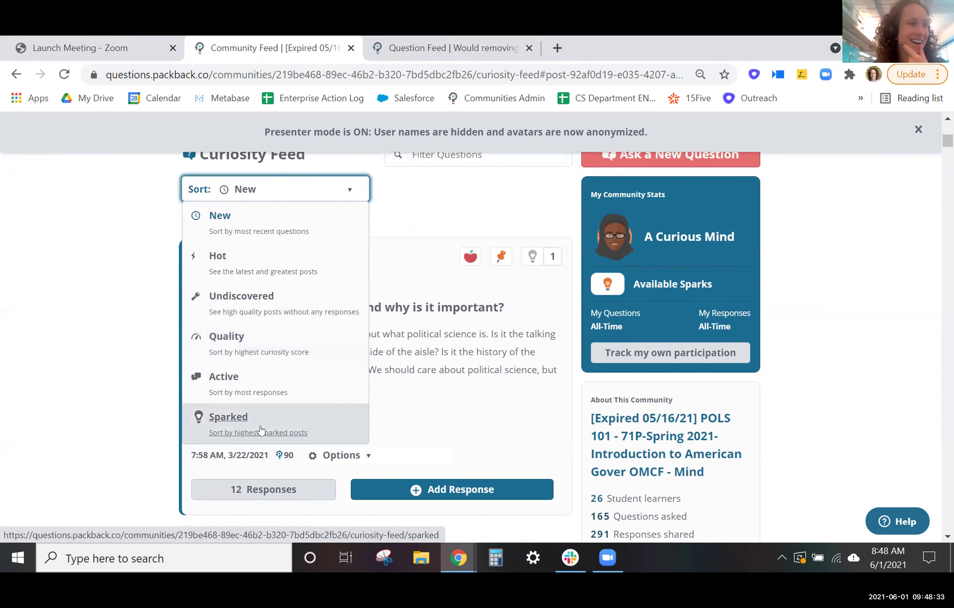
pyautogui.click(260, 430)
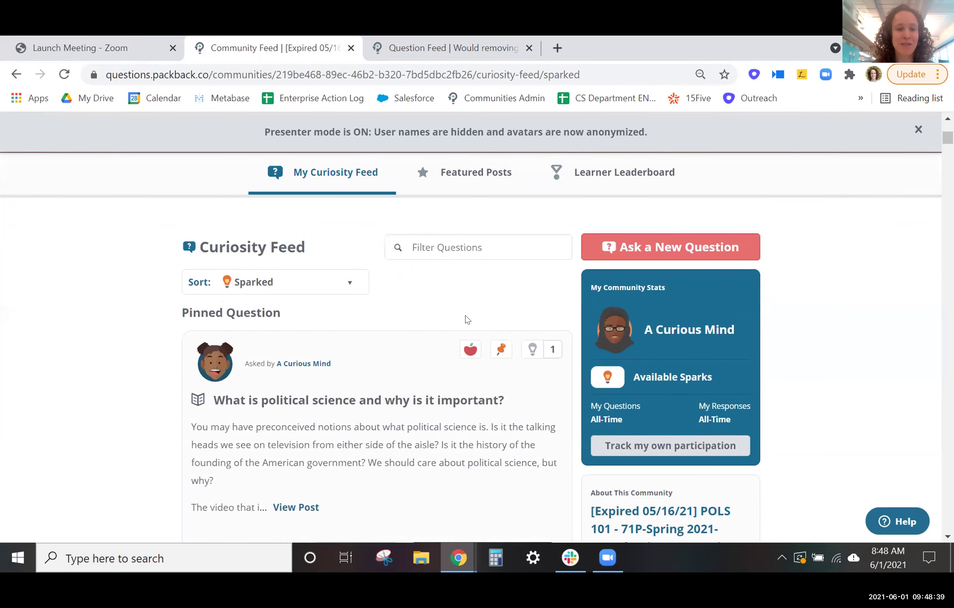
pyautogui.scroll(-3, 468, 319)
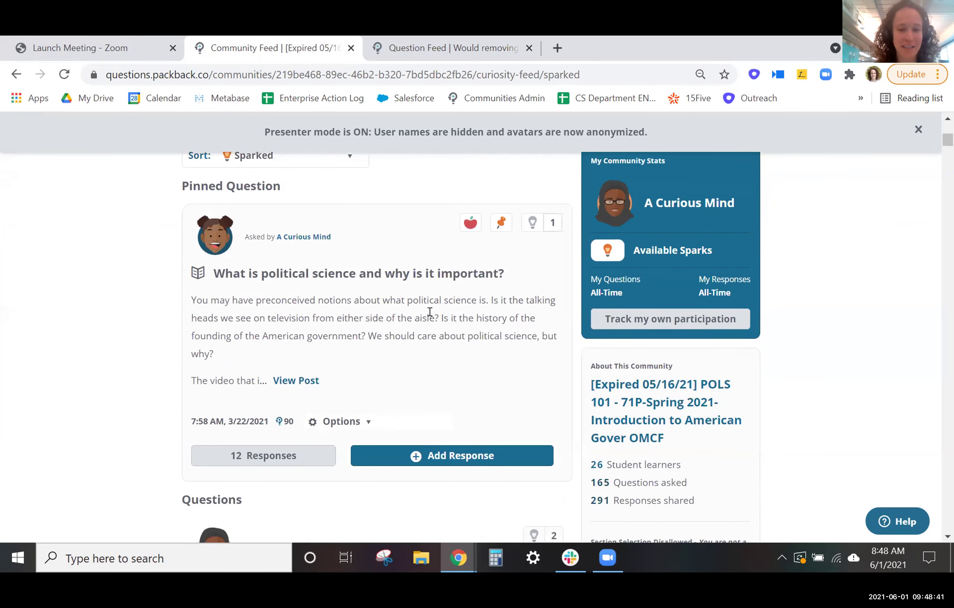
pyautogui.scroll(-4, 430, 312)
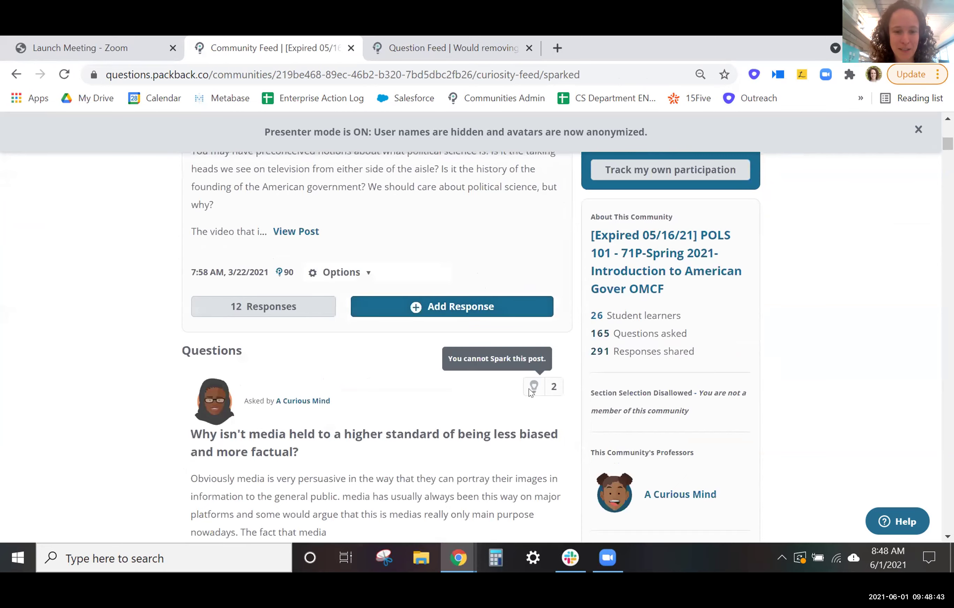
# - Sort the Curiosity Feed by Hot and examine the first student question listed below the pinned one
pyautogui.scroll(5, 437, 305)
pyautogui.click(317, 224)
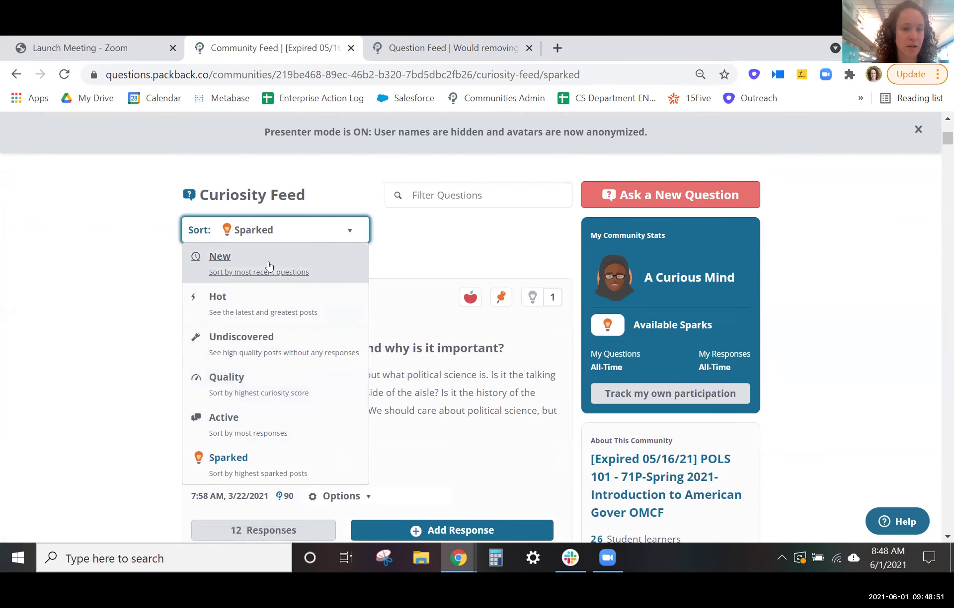
pyautogui.click(302, 319)
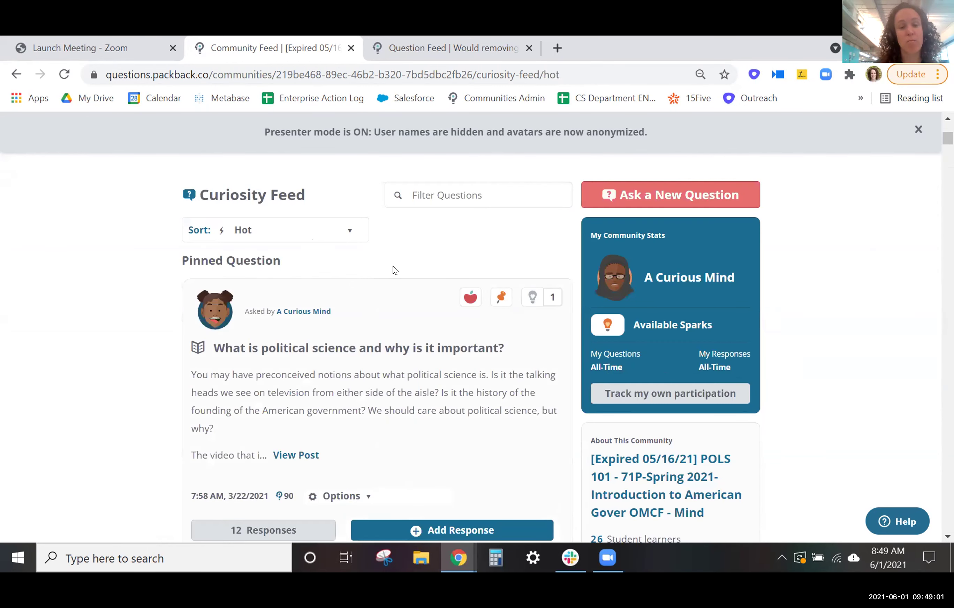
pyautogui.scroll(-3, 409, 324)
pyautogui.scroll(-8, 407, 331)
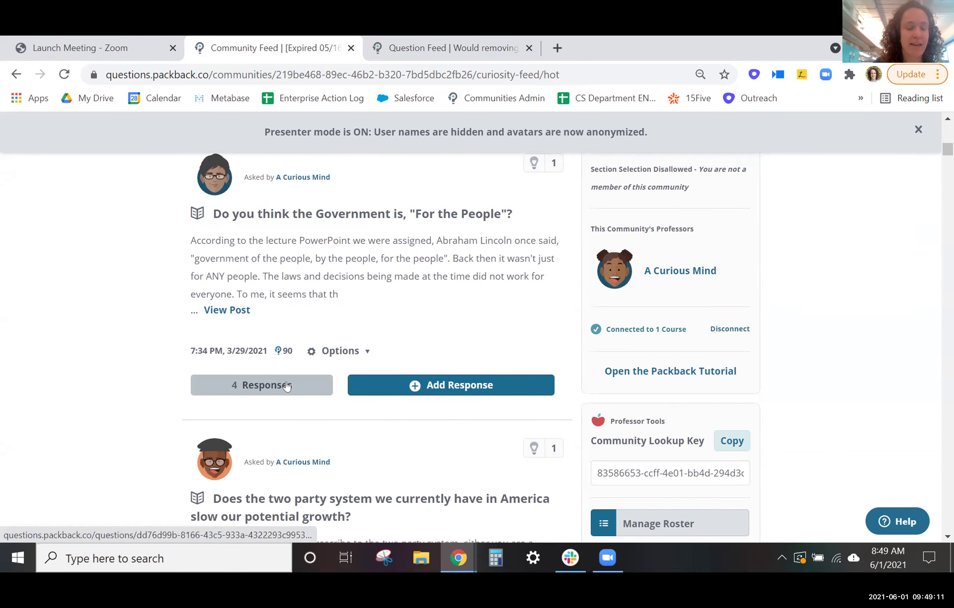
pyautogui.scroll(2, 309, 359)
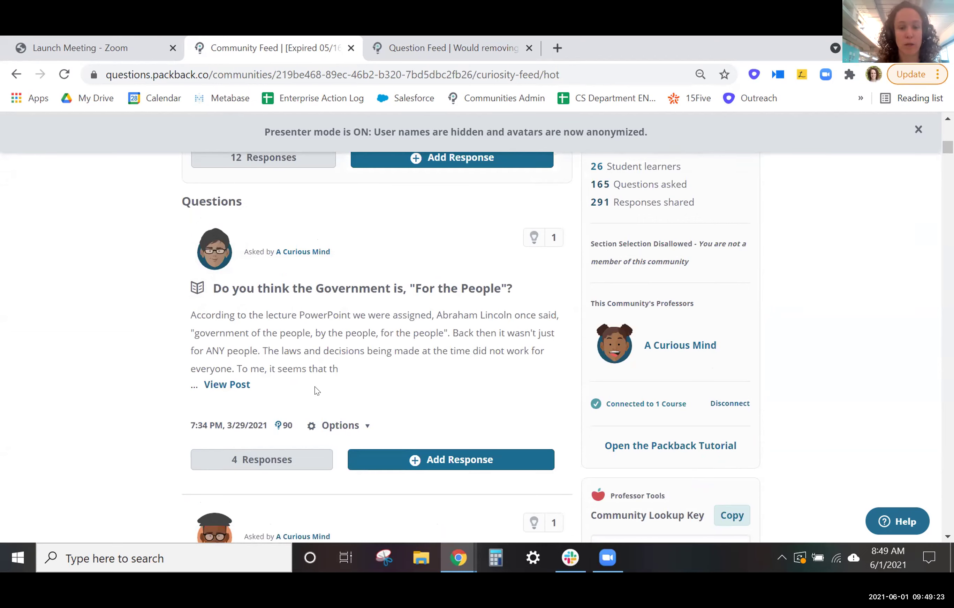
pyautogui.scroll(-2, 442, 357)
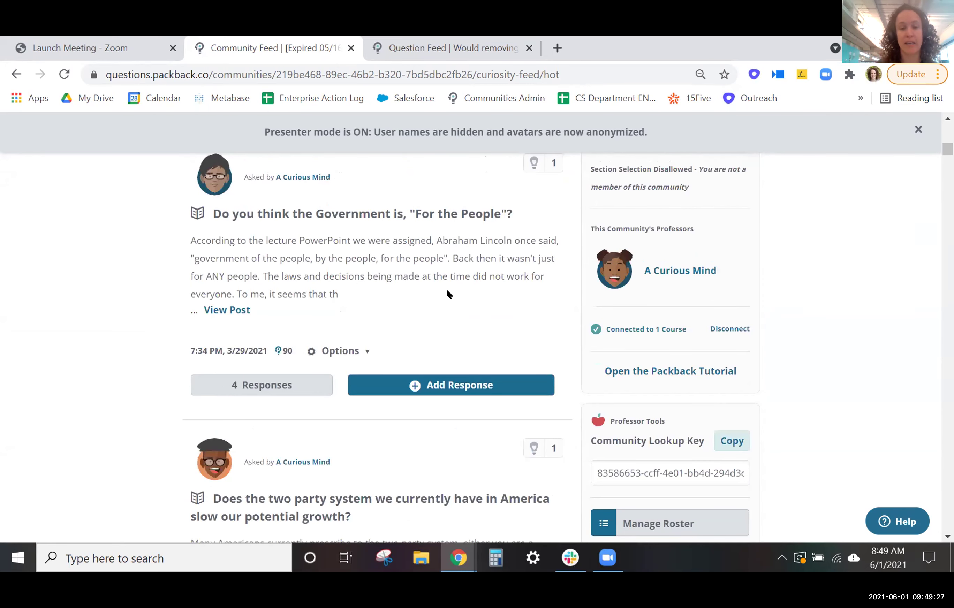
# - Open the question "Do you think the Government is, 'For the People'?" and read its full description and source
pyautogui.click(234, 311)
pyautogui.scroll(-3, 377, 303)
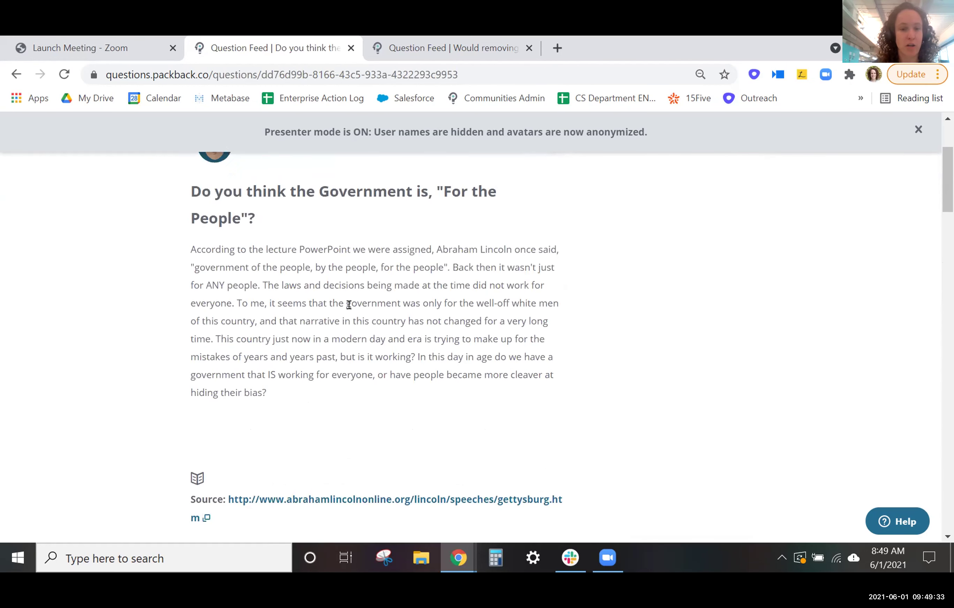
pyautogui.scroll(-2, 476, 323)
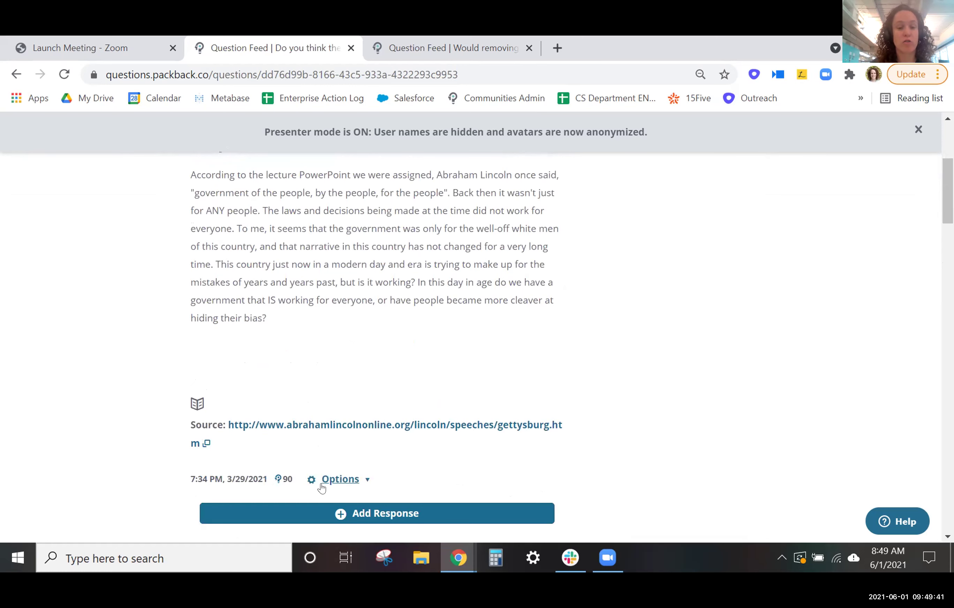
# - Open the feedback form for the question, choose Praise, and examine the Feature and Pin actions and the message prompts
pyautogui.scroll(-5, 356, 471)
pyautogui.click(341, 255)
pyautogui.click(364, 285)
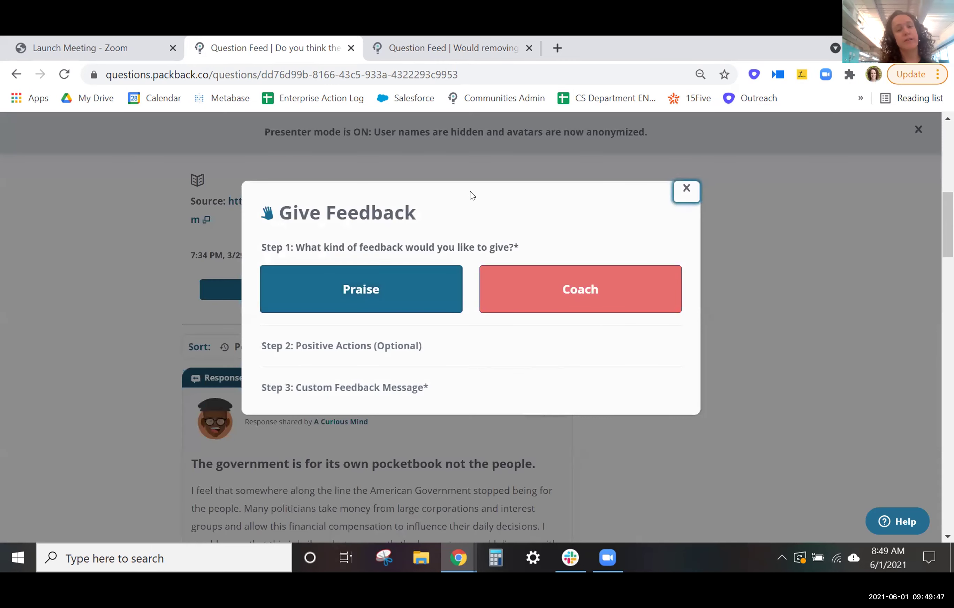
pyautogui.click(412, 291)
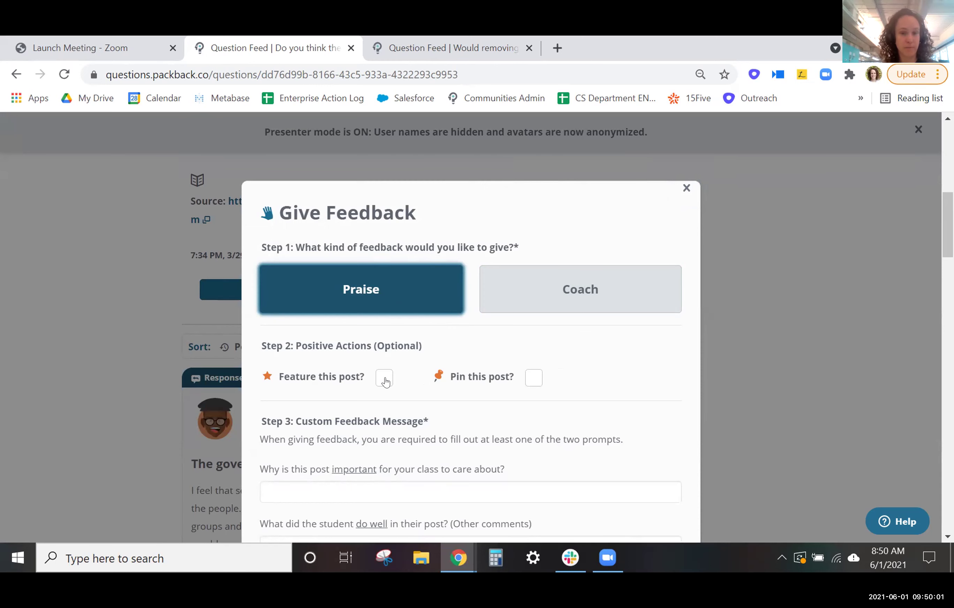
pyautogui.scroll(-2, 379, 375)
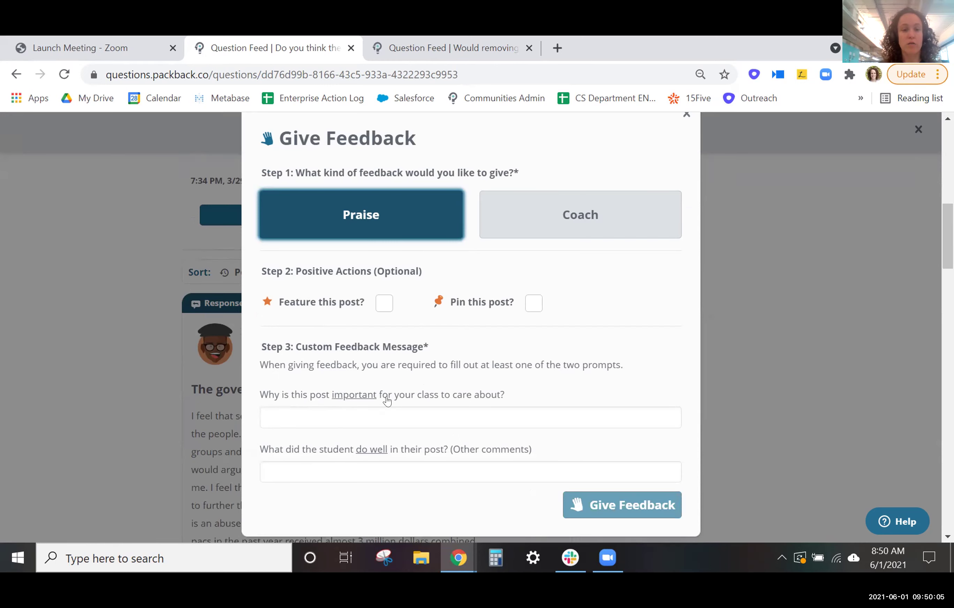
pyautogui.scroll(-2, 403, 463)
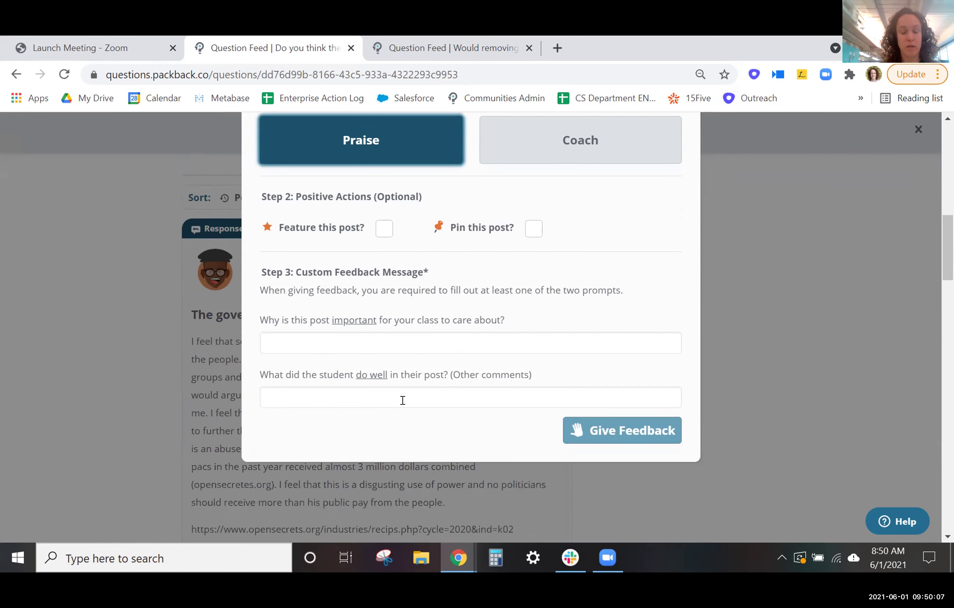
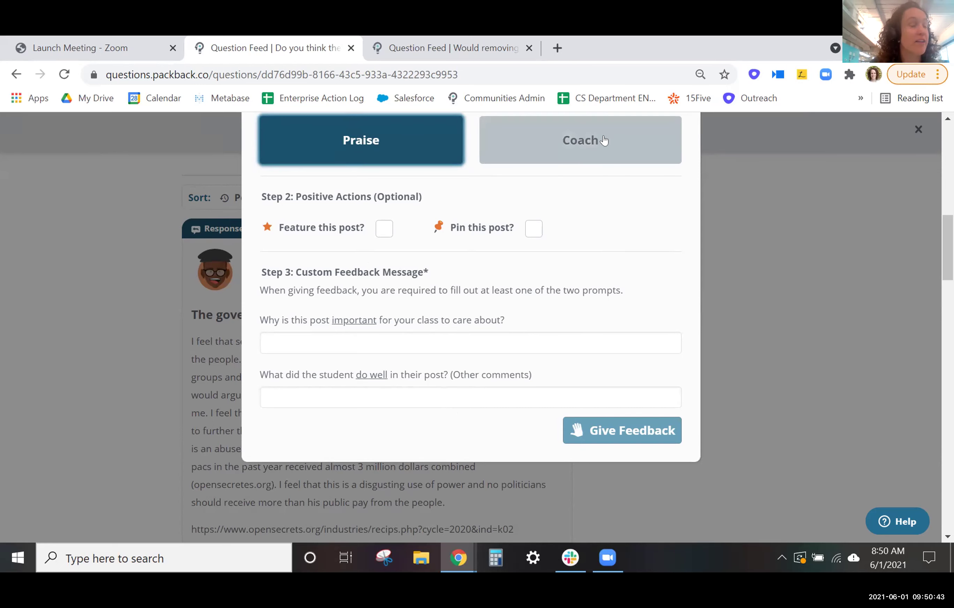
# - Switch the feedback type to Coach and examine its constructive action and custom message prompts
pyautogui.click(599, 154)
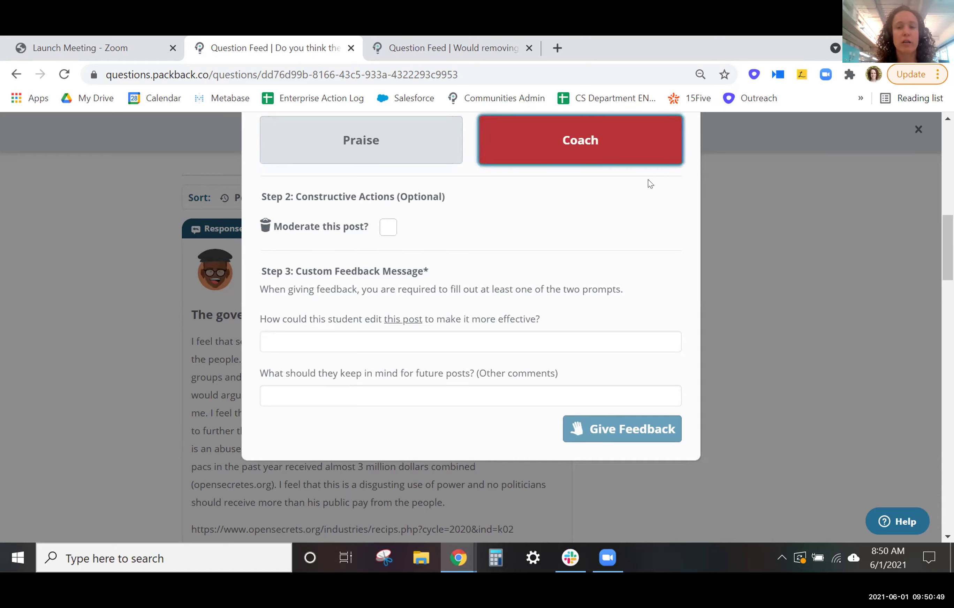
pyautogui.scroll(1, 563, 250)
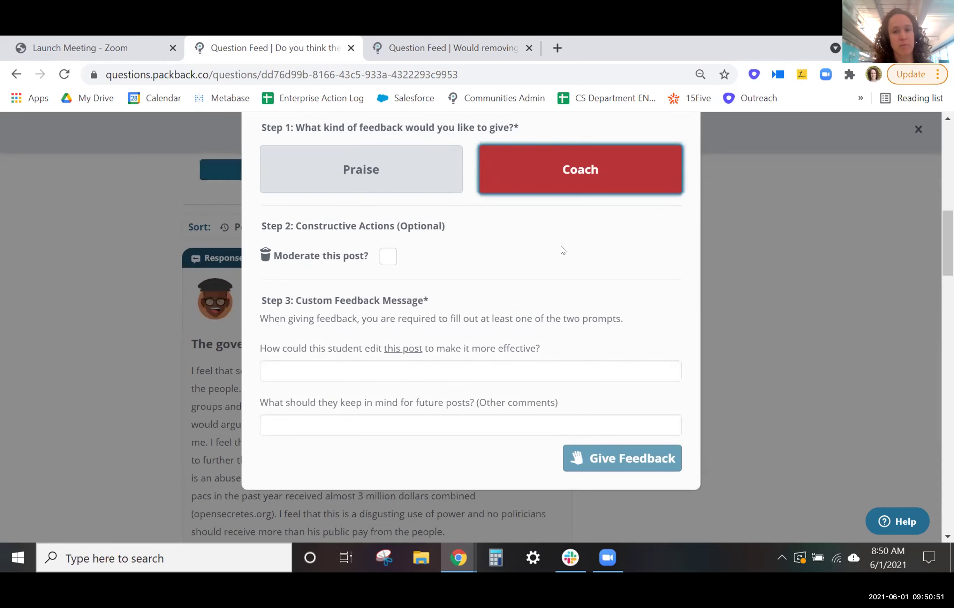
pyautogui.scroll(1, 559, 249)
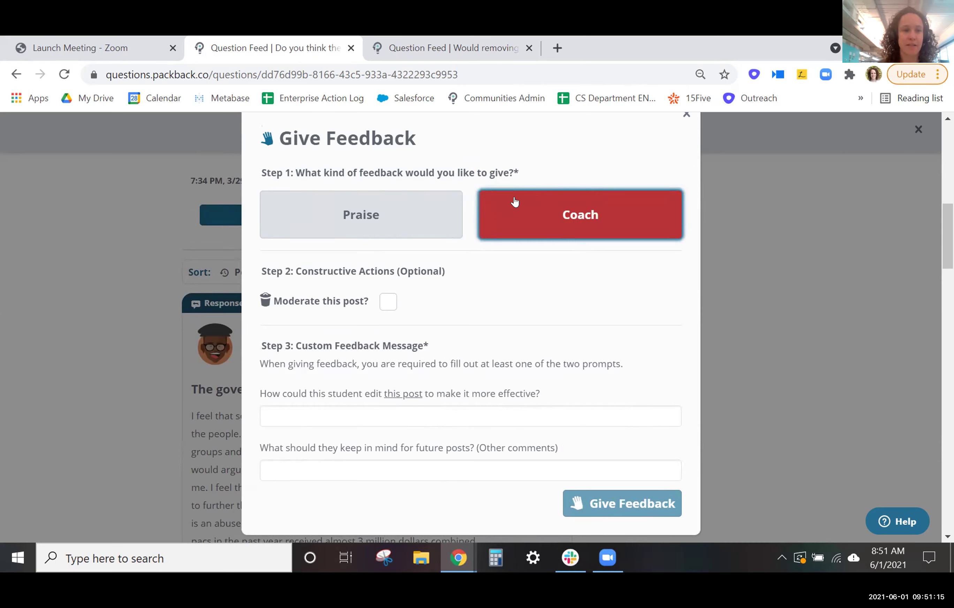
# - Enable moderating the post, examine the available moderation reasons, and disable moderation again without choosing one
pyautogui.click(388, 301)
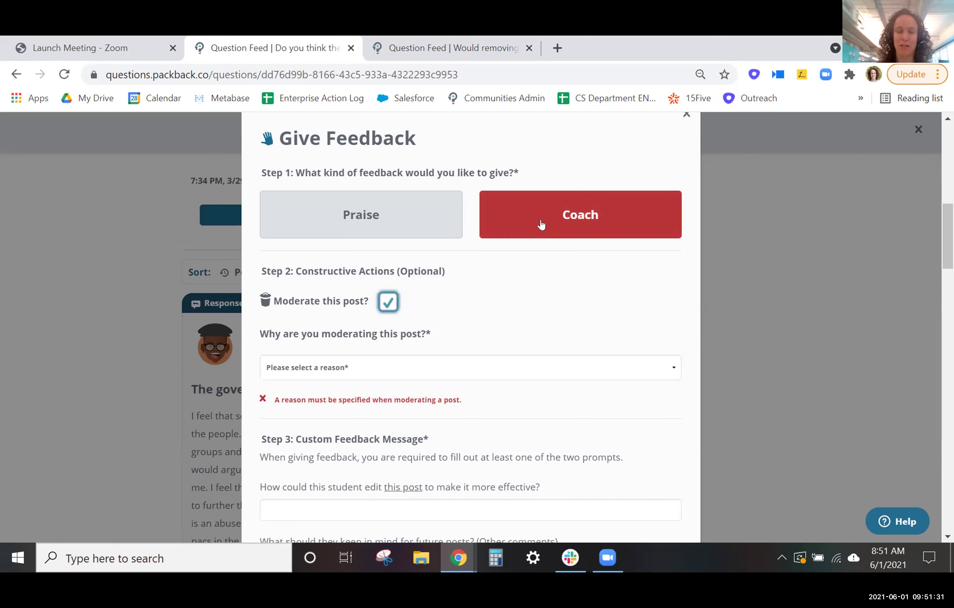
pyautogui.click(608, 369)
pyautogui.scroll(-2, 608, 367)
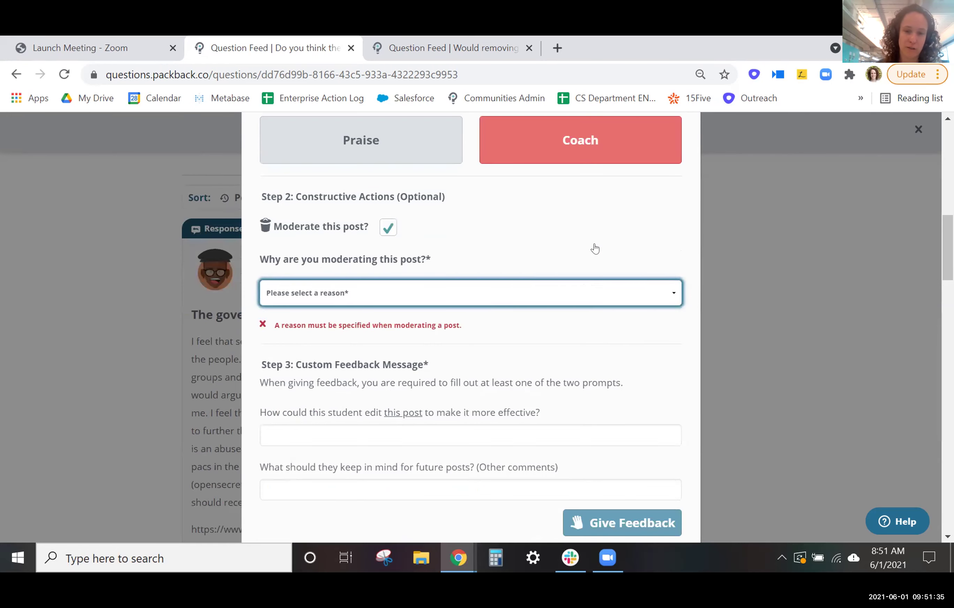
pyautogui.click(601, 293)
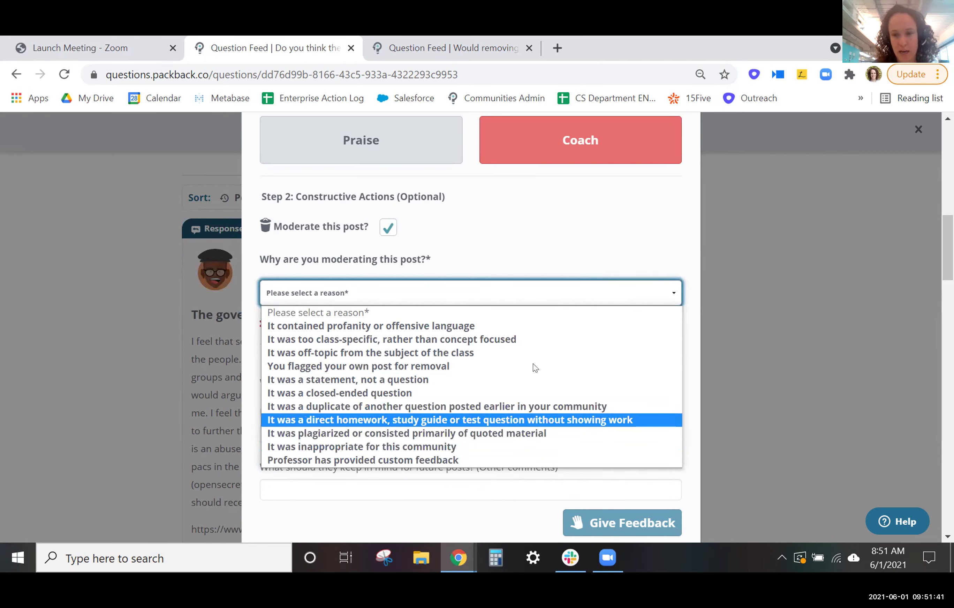
pyautogui.click(387, 228)
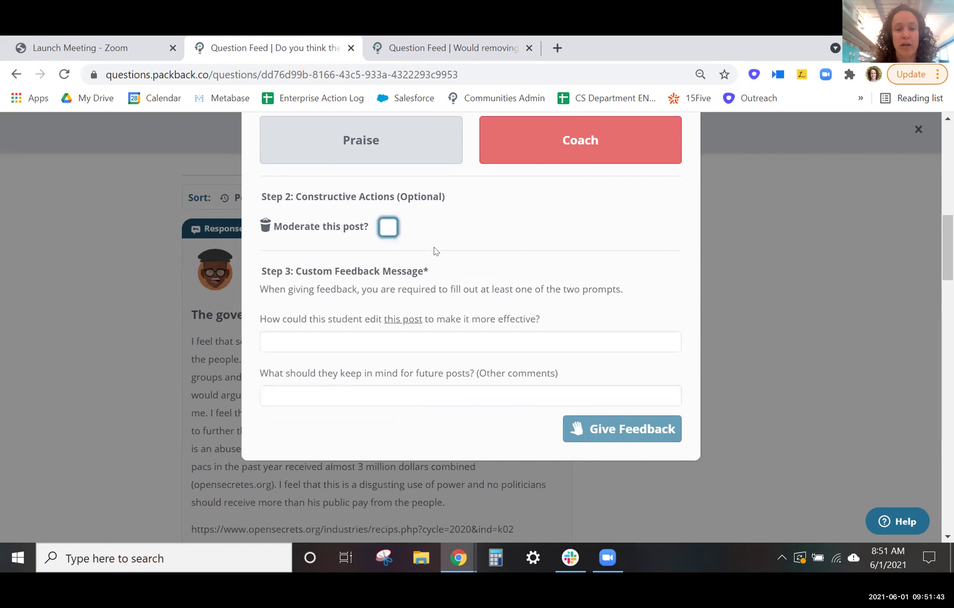
# - Look over the Coach feedback form once more and close it without sending feedback, returning to the question's beginning
pyautogui.scroll(5, 441, 261)
pyautogui.scroll(-2, 549, 393)
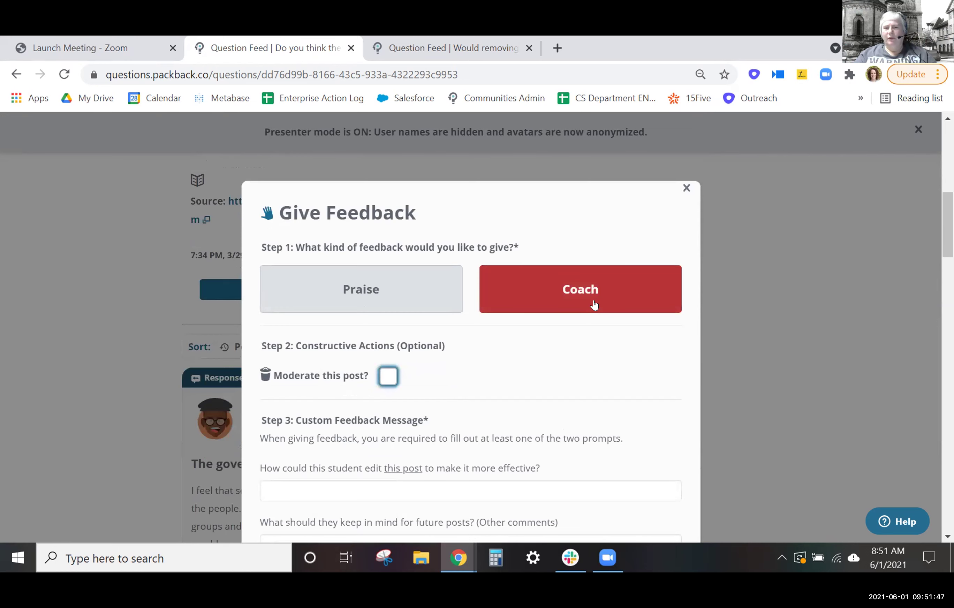
pyautogui.scroll(-2, 637, 306)
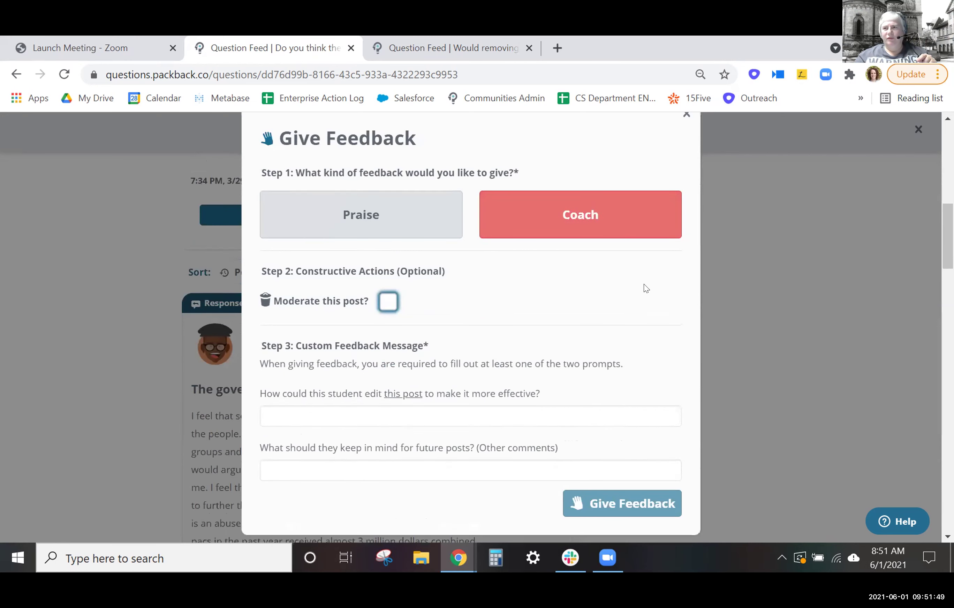
pyautogui.click(686, 117)
pyautogui.scroll(10, 718, 277)
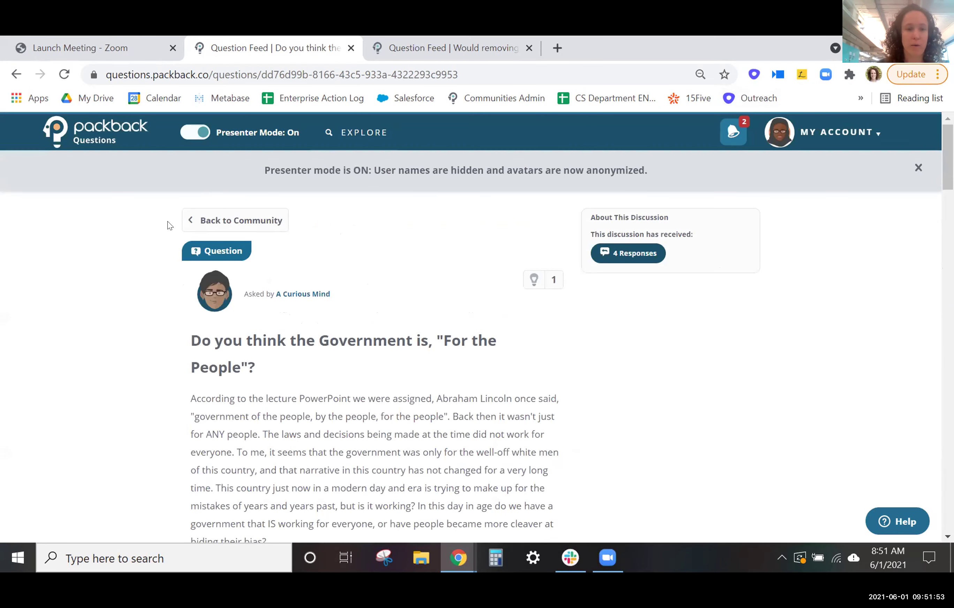
# - Return to the community, open its gradebook, and examine the students' question, response and score columns for Packback #8
pyautogui.click(227, 218)
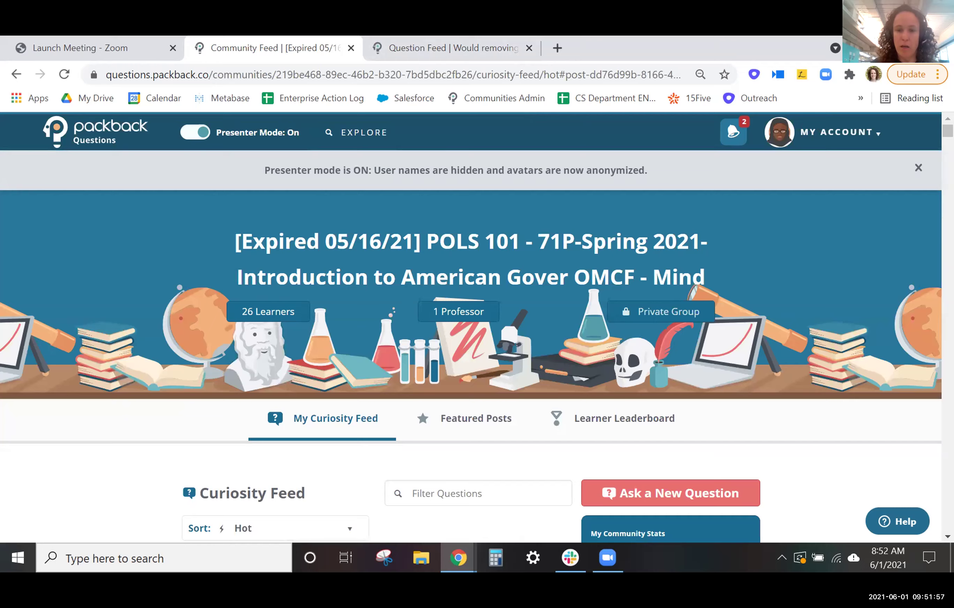
pyautogui.scroll(5, 377, 277)
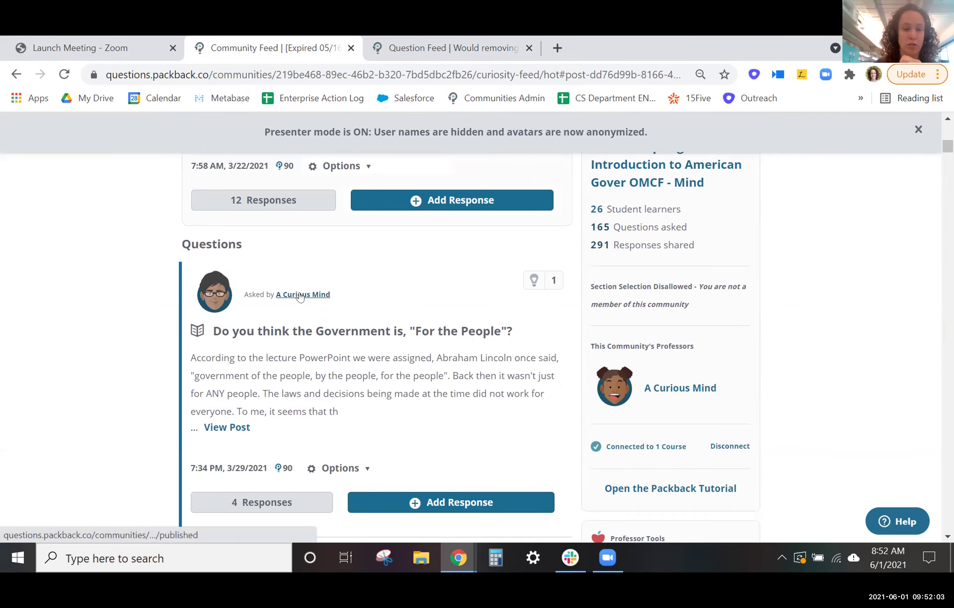
pyautogui.scroll(-7, 901, 359)
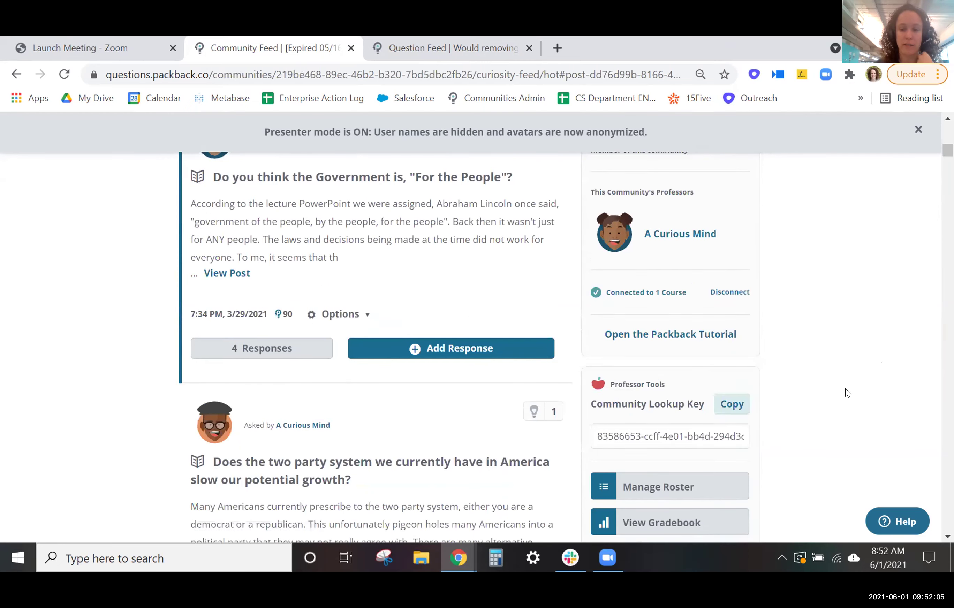
pyautogui.click(694, 377)
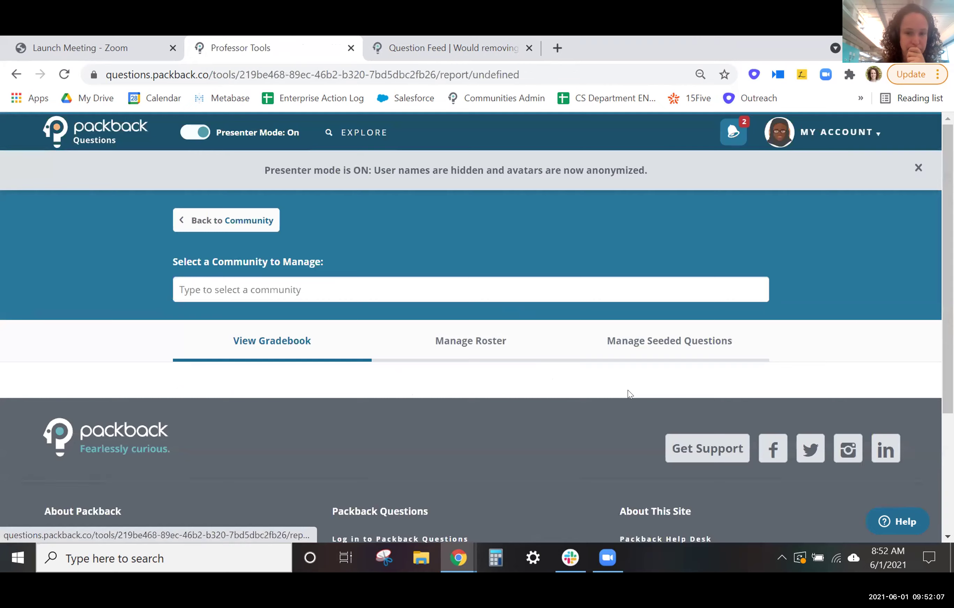
pyautogui.scroll(-4, 601, 351)
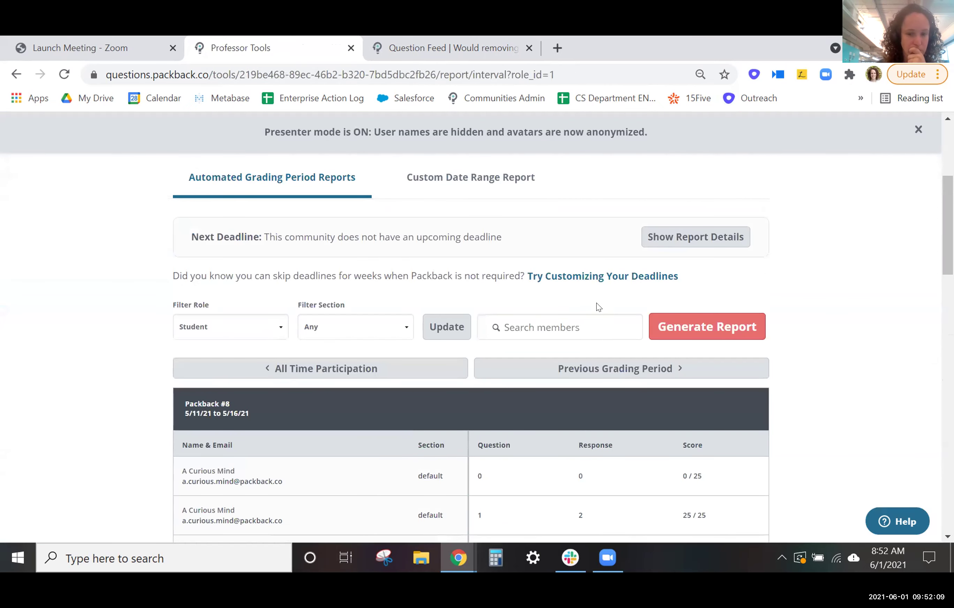
pyautogui.scroll(-2, 565, 282)
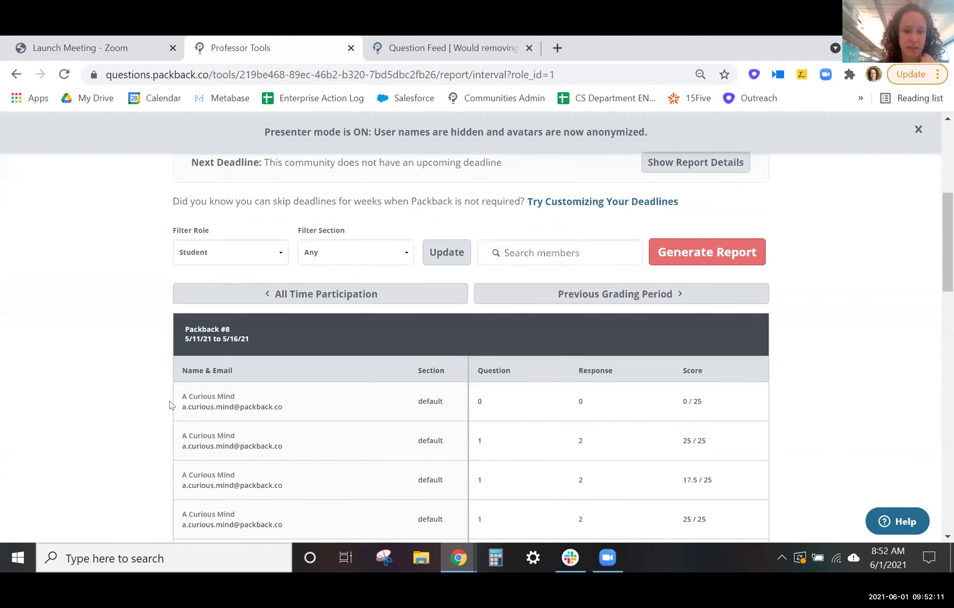
pyautogui.moveTo(179, 396); pyautogui.dragTo(188, 395)
pyautogui.click(214, 403)
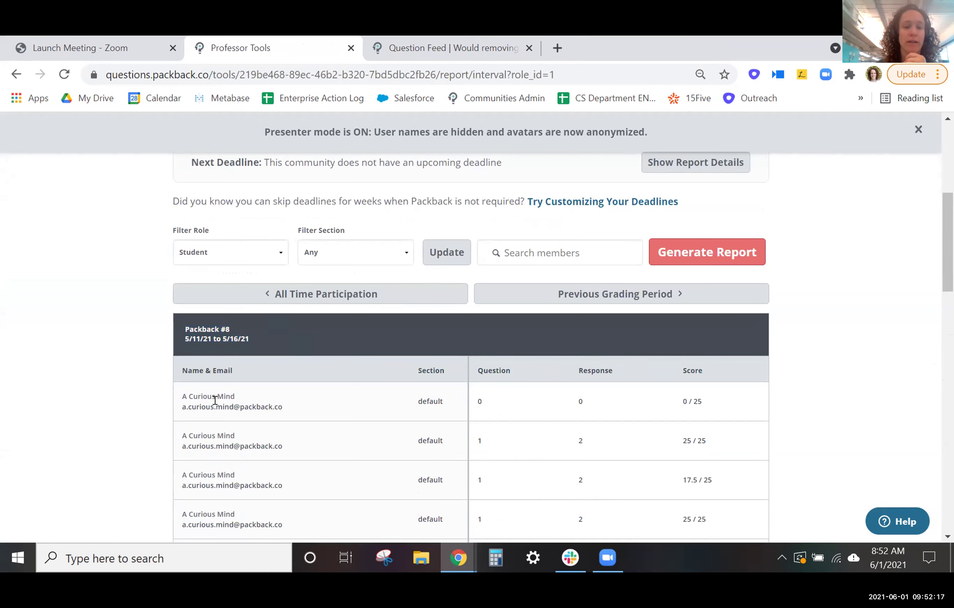
# - Go back to the community and open the profile of the student who asked about becoming the strongest power in the world again
pyautogui.scroll(8, 237, 388)
pyautogui.click(244, 226)
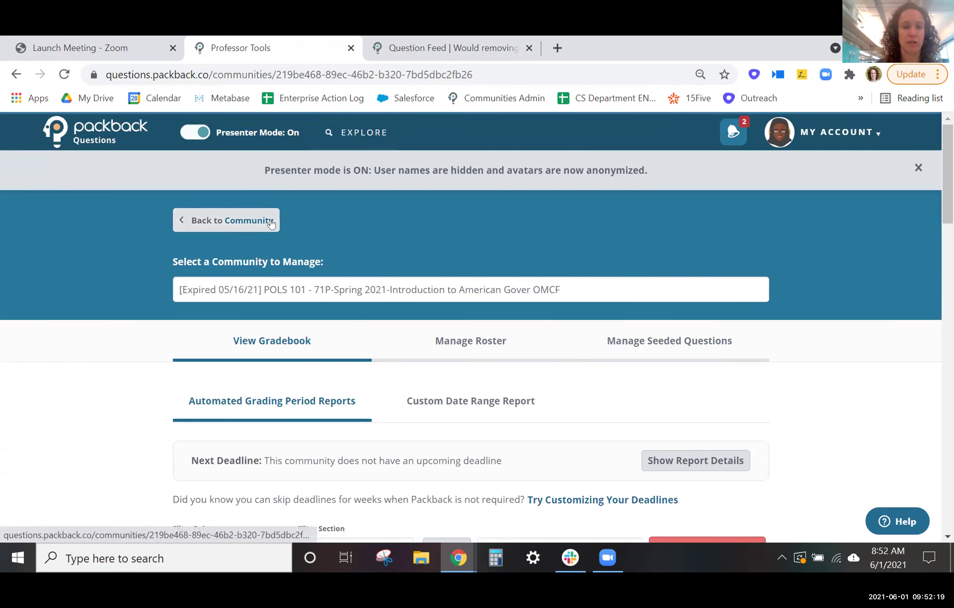
pyautogui.scroll(-10, 454, 419)
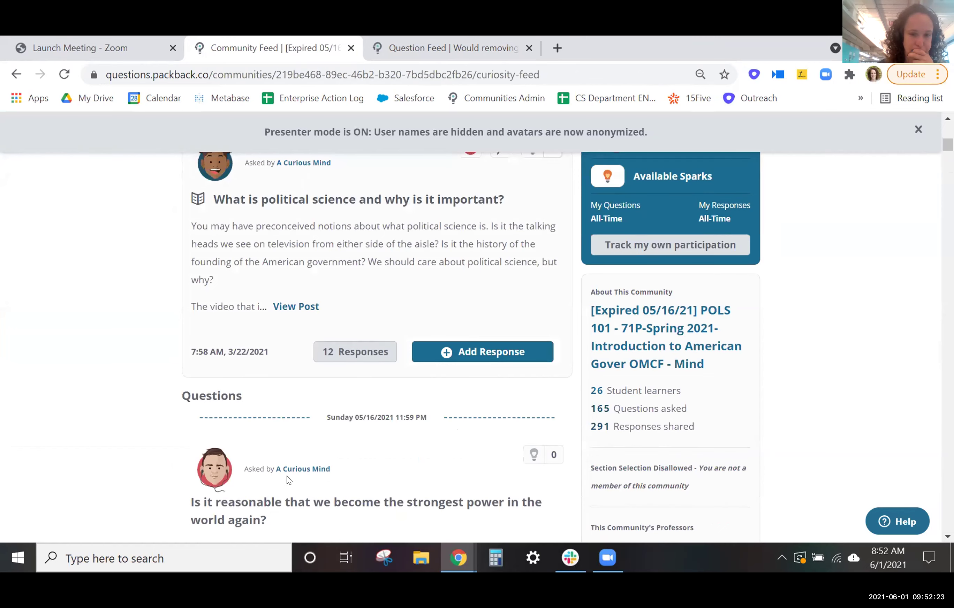
pyautogui.scroll(-2, 308, 485)
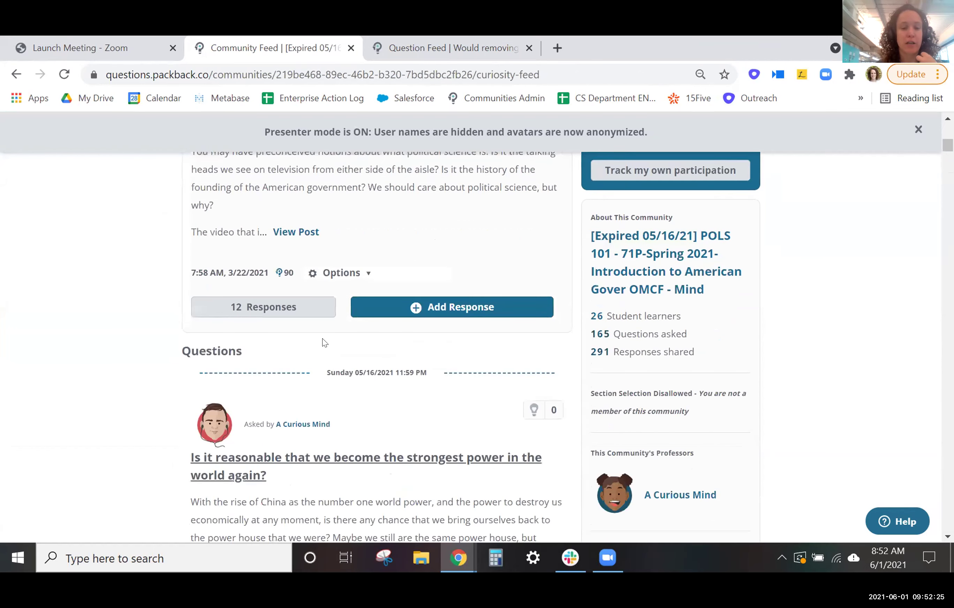
pyautogui.click(285, 426)
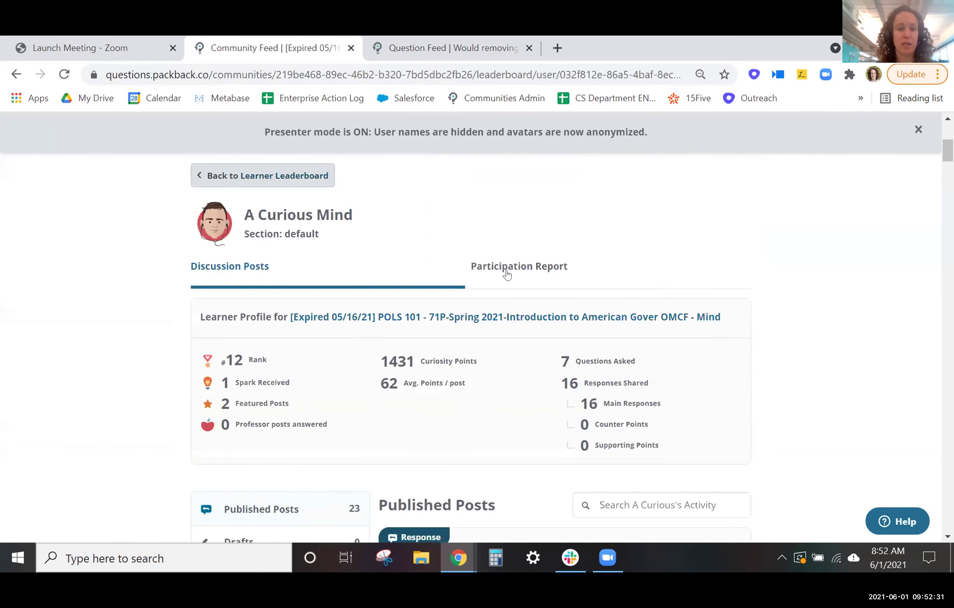
# - Look through the learner's published posts and open the response "Situational dependence" to view it with its original question
pyautogui.scroll(-5, 539, 276)
pyautogui.scroll(-9, 537, 381)
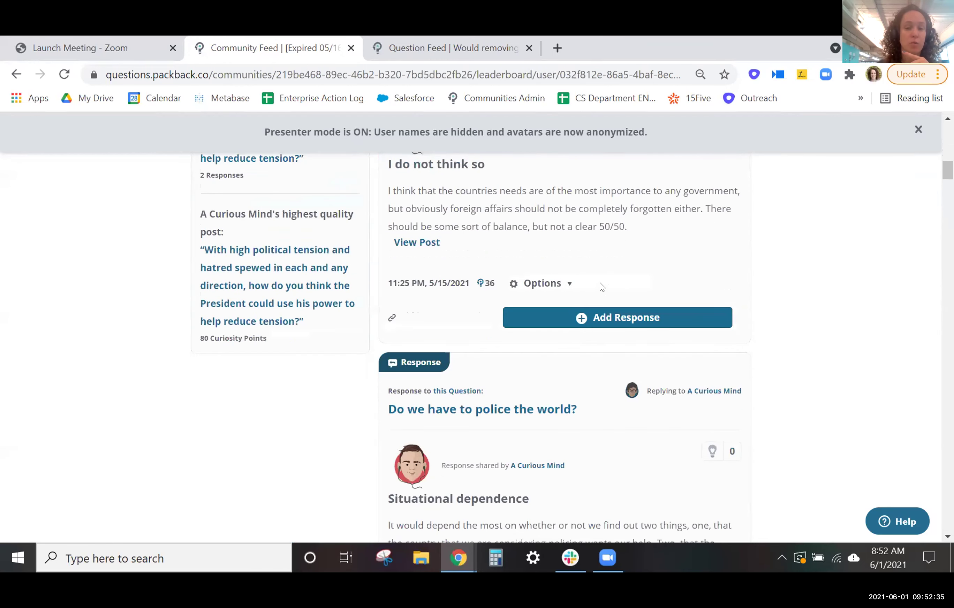
pyautogui.scroll(-5, 601, 286)
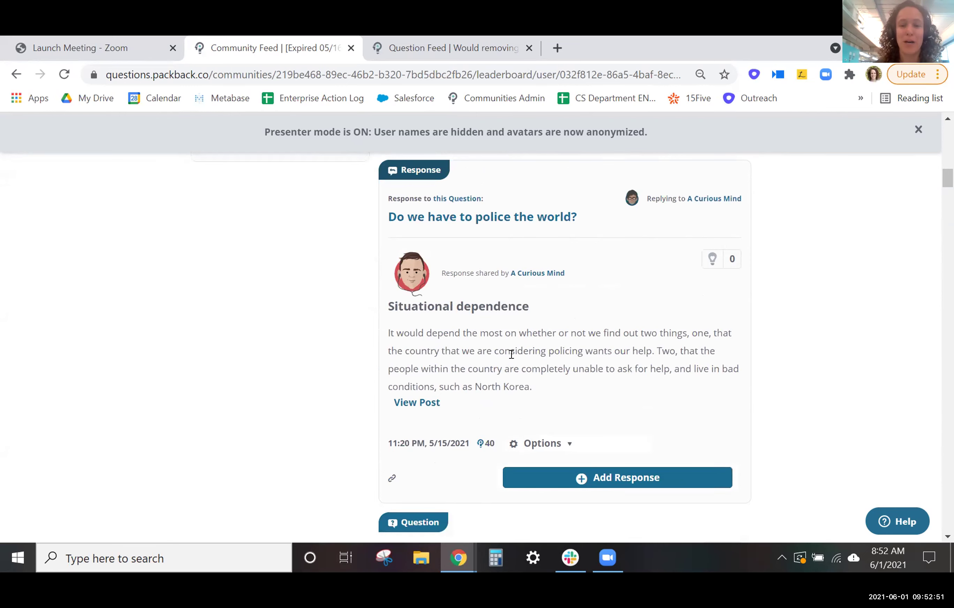
pyautogui.click(507, 312)
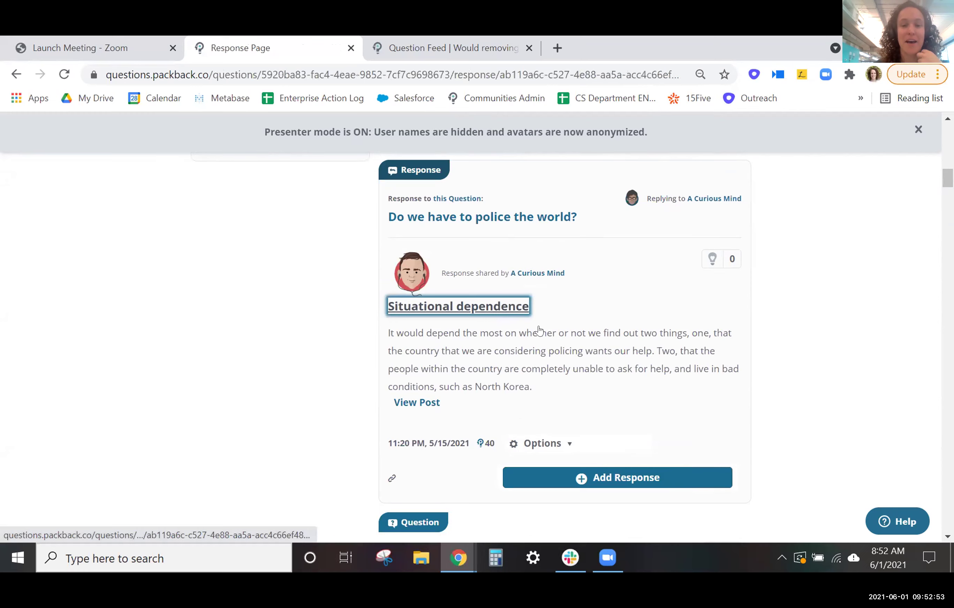
pyautogui.scroll(-4, 347, 431)
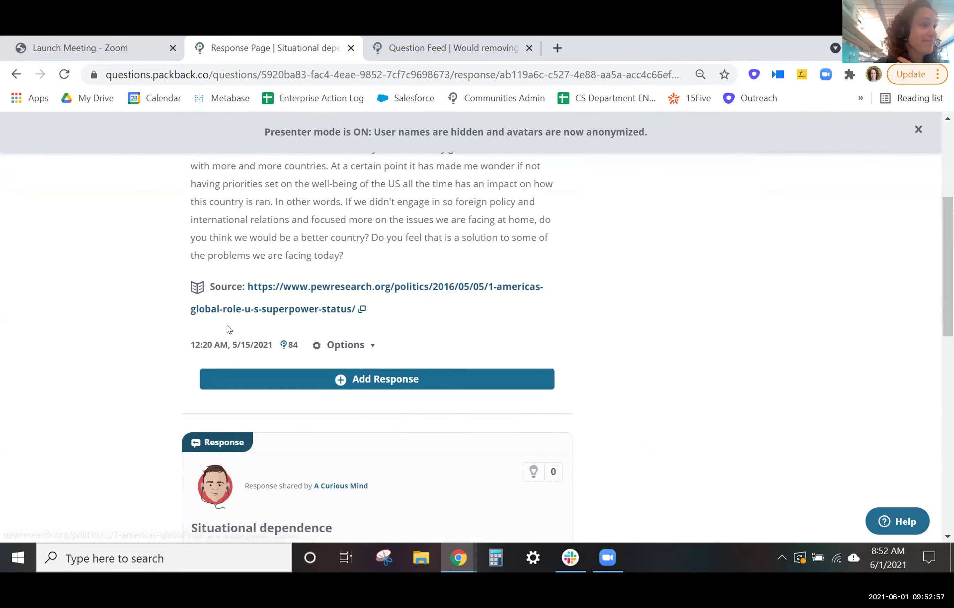
pyautogui.scroll(-2, 445, 333)
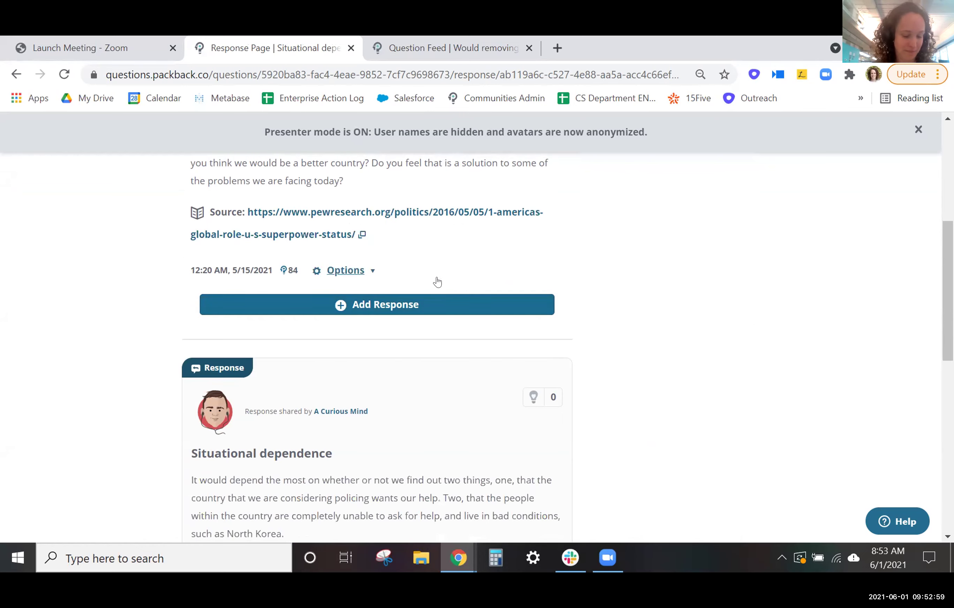
pyautogui.scroll(5, 433, 269)
pyautogui.scroll(2, 310, 188)
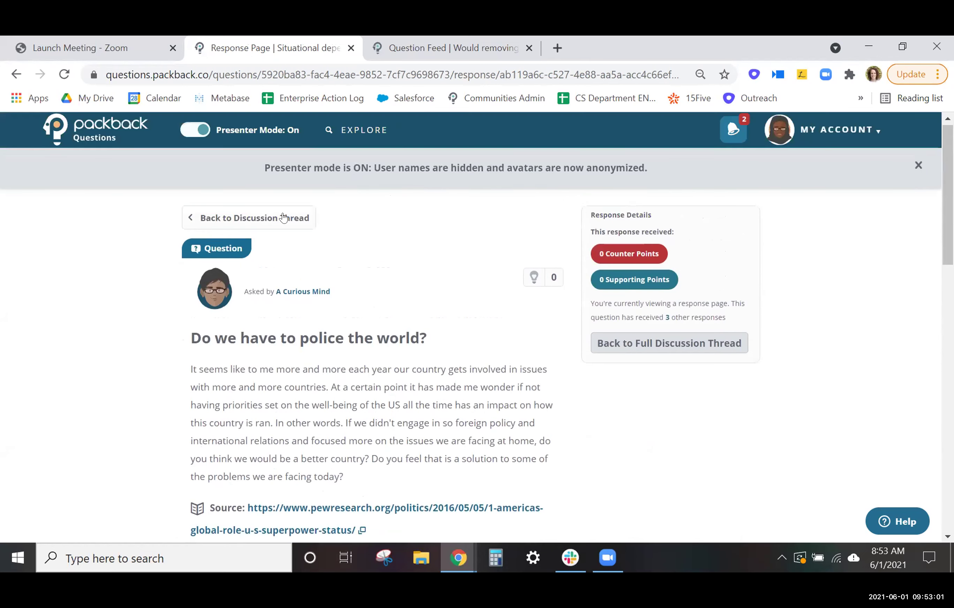
# - Return through the full discussion thread and the learner profile to the Curiosity Feed and view its first questions
pyautogui.click(273, 221)
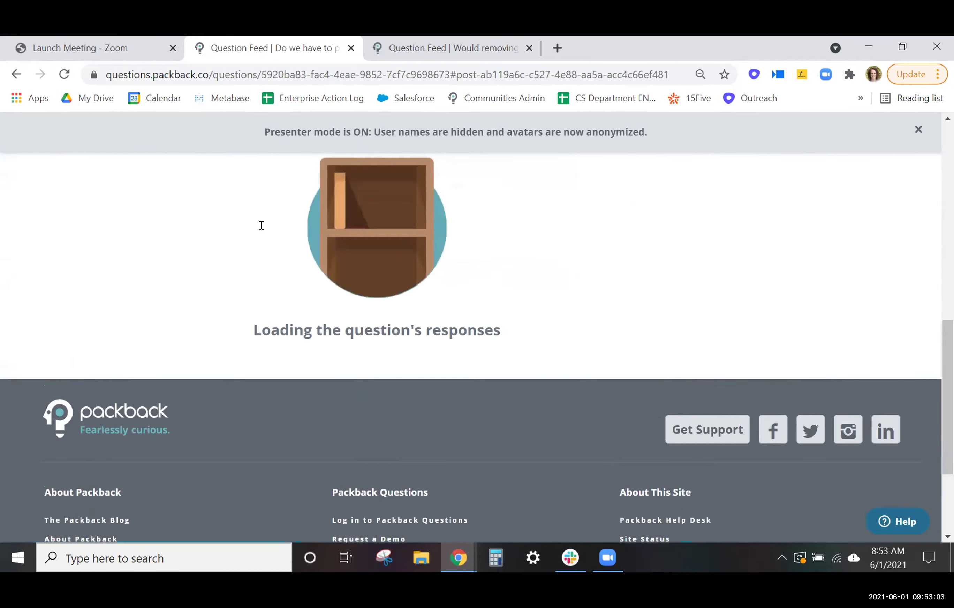
pyautogui.scroll(15, 477, 321)
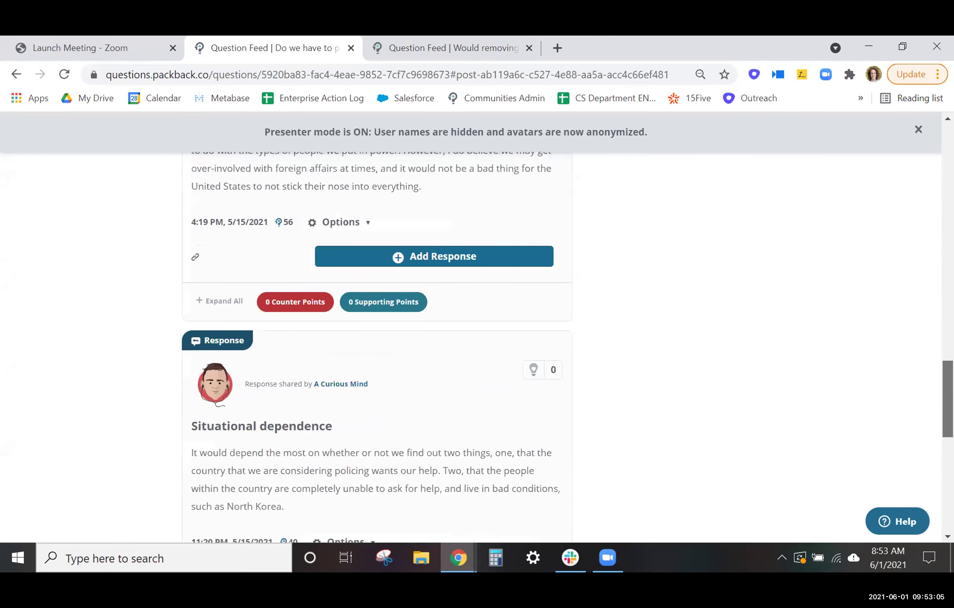
pyautogui.click(244, 220)
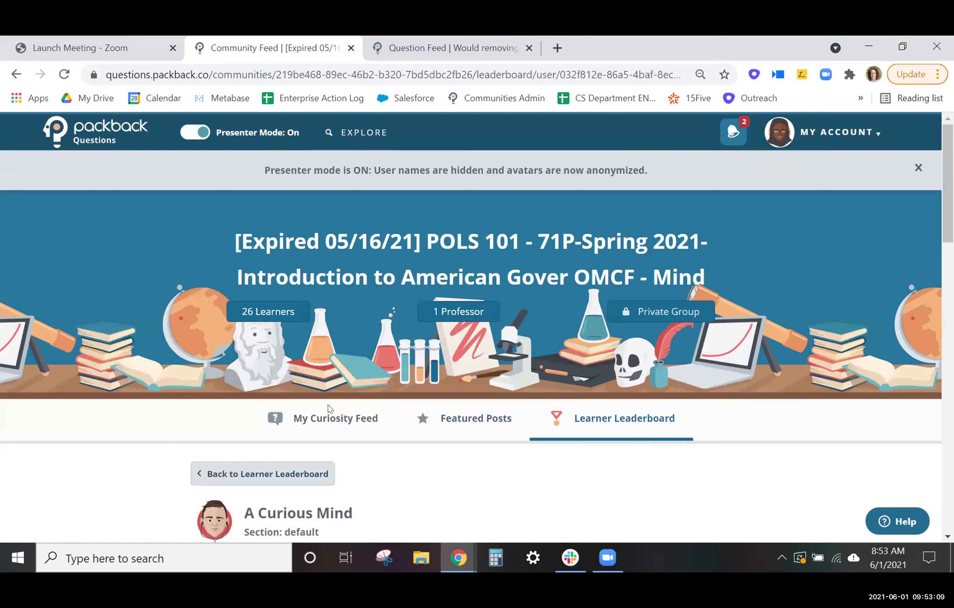
pyautogui.click(316, 425)
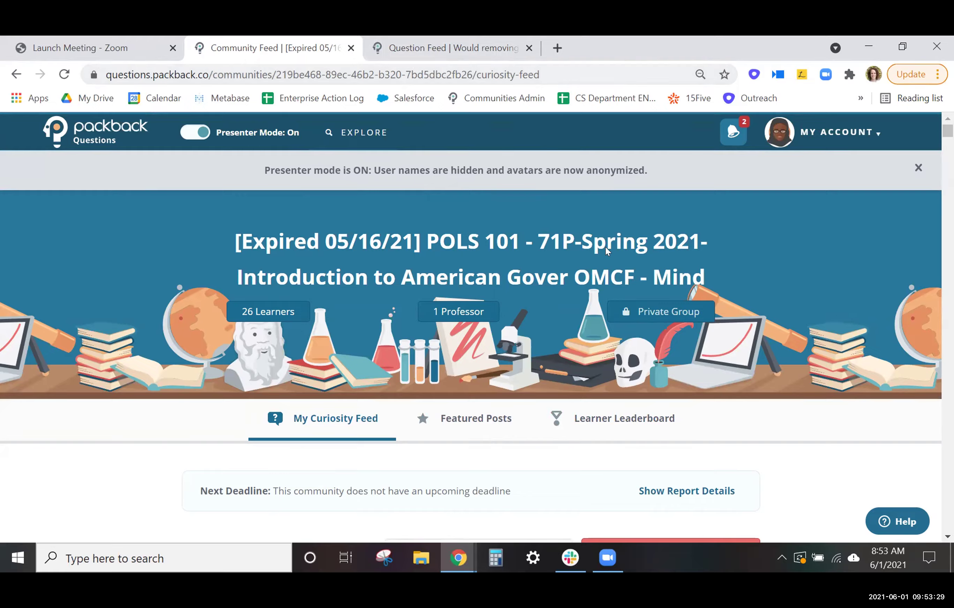
pyautogui.scroll(-12, 449, 425)
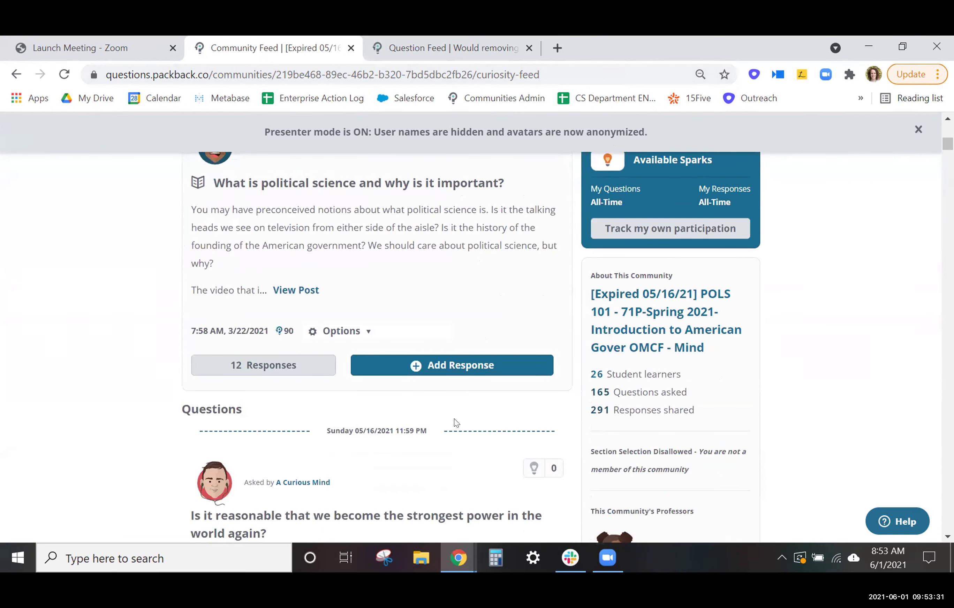
pyautogui.scroll(-2, 453, 422)
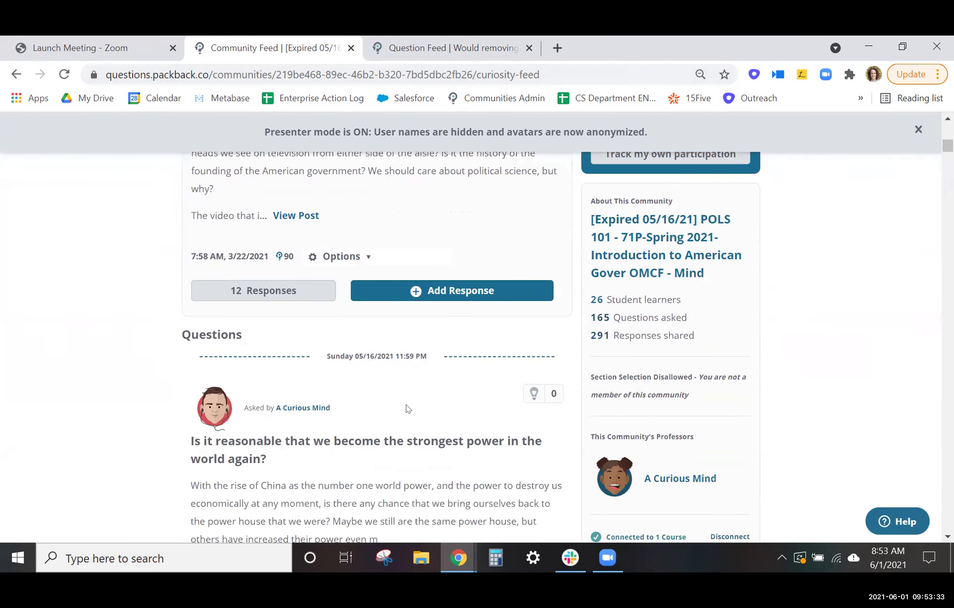
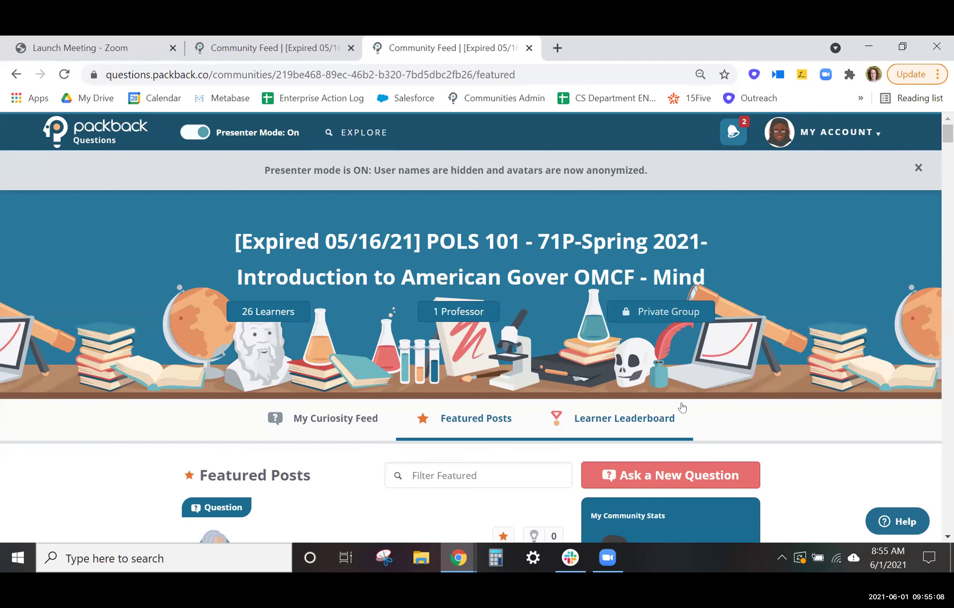
# - Dismiss the presenter mode notice while viewing the Featured Posts and switch back to the Curiosity Feed
pyautogui.scroll(-4, 641, 401)
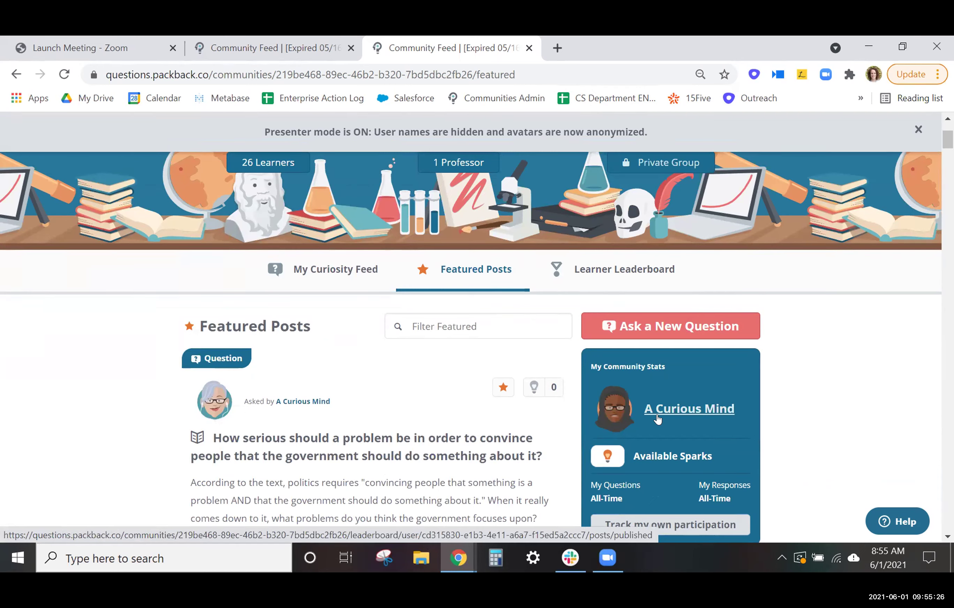
pyautogui.click(918, 130)
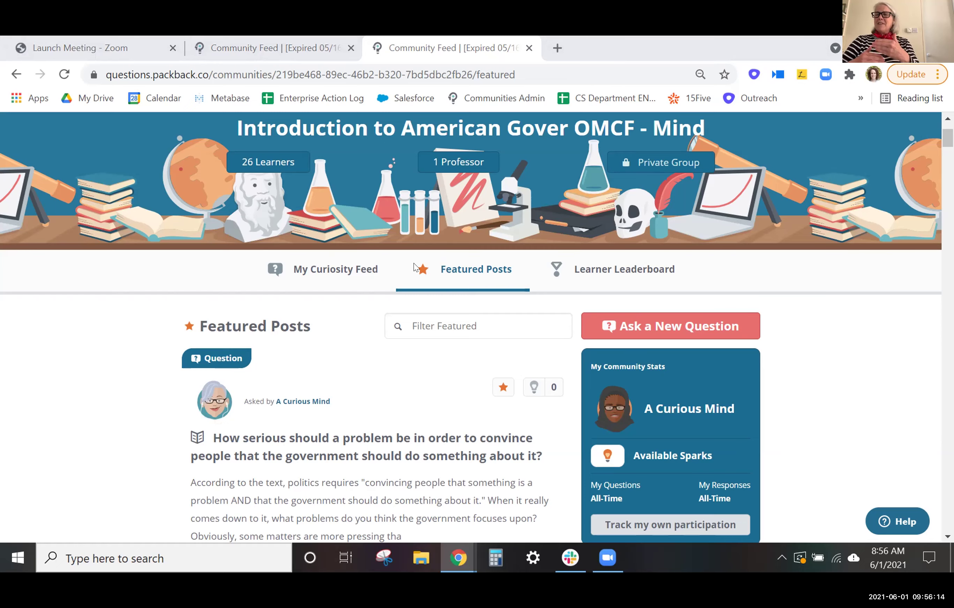
pyautogui.click(358, 276)
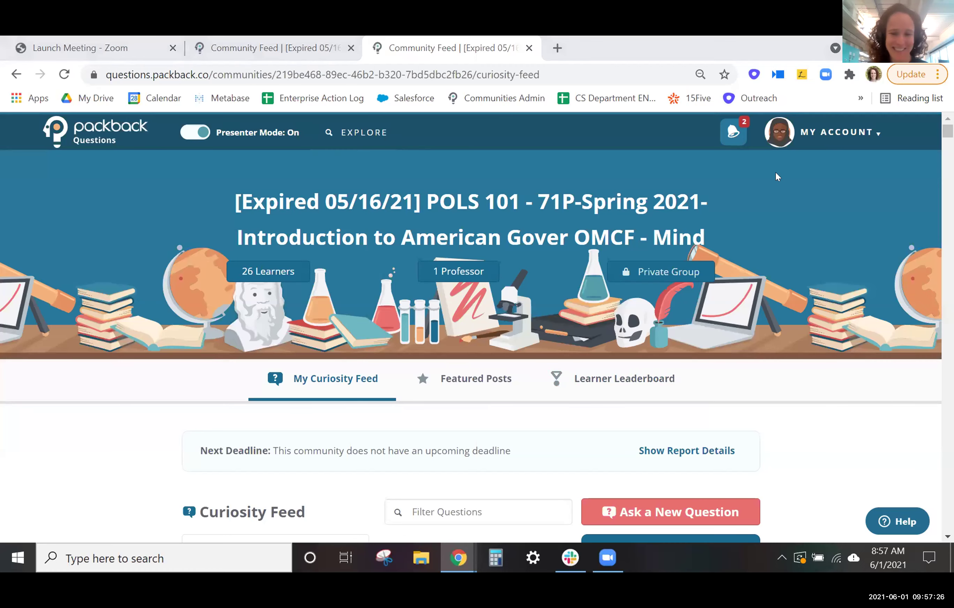
# - Examine the Curiosity Feed's pinned question, a student question's curiosity points, and the professor tools and community setup options
pyautogui.scroll(-2, 724, 319)
pyautogui.scroll(-5, 743, 276)
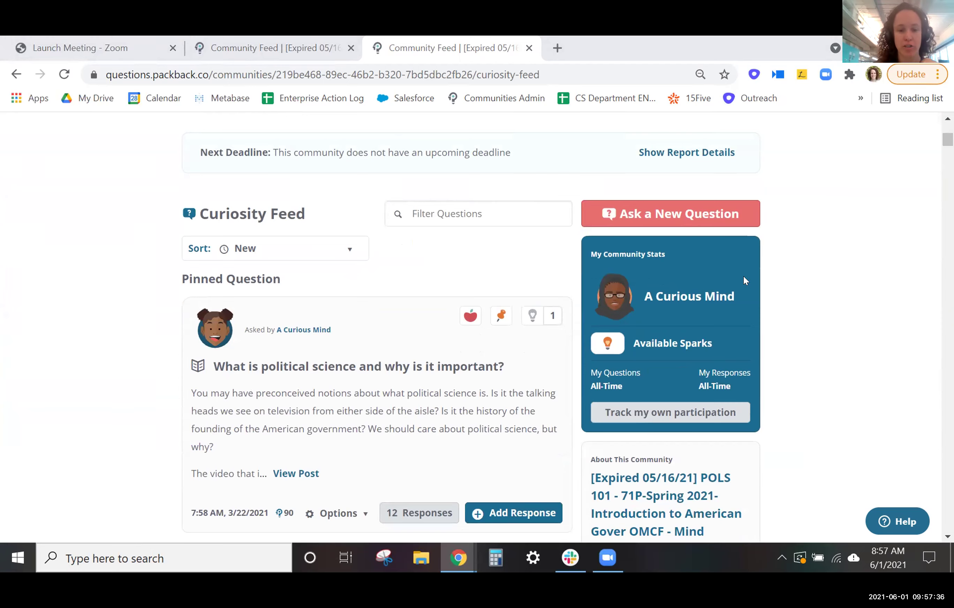
pyautogui.scroll(-5, 724, 305)
pyautogui.scroll(-4, 355, 449)
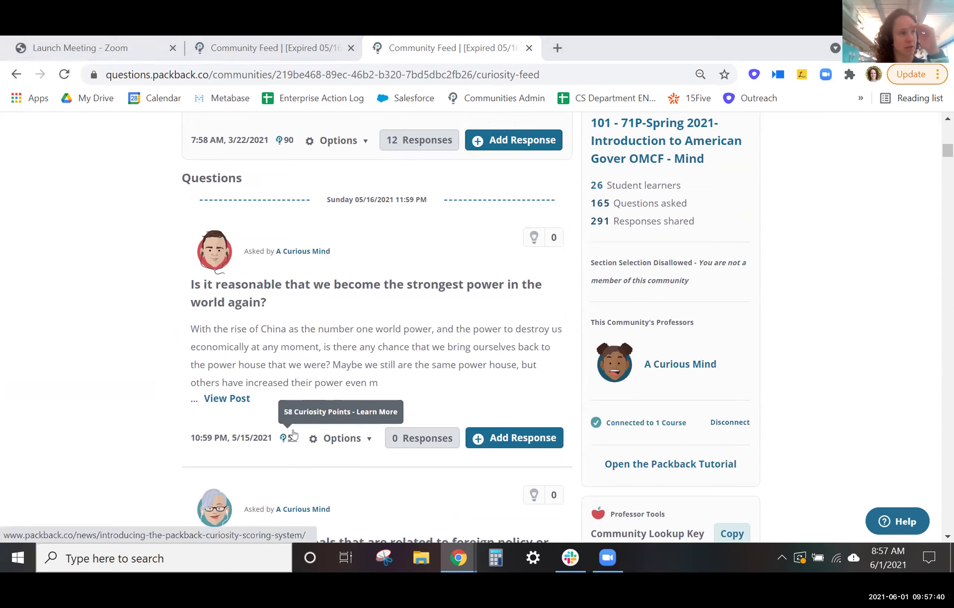
pyautogui.scroll(-2, 291, 440)
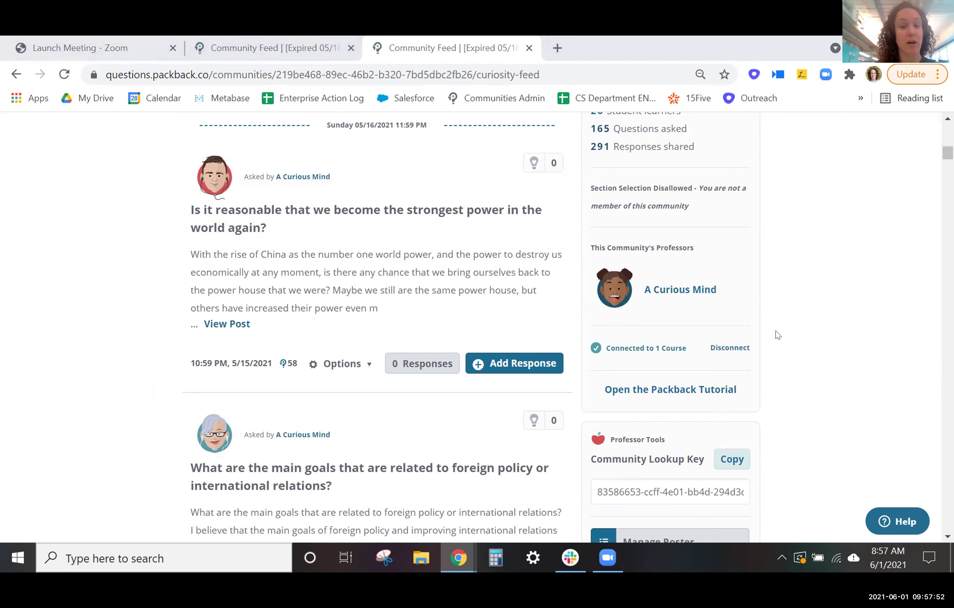
pyautogui.scroll(-8, 778, 330)
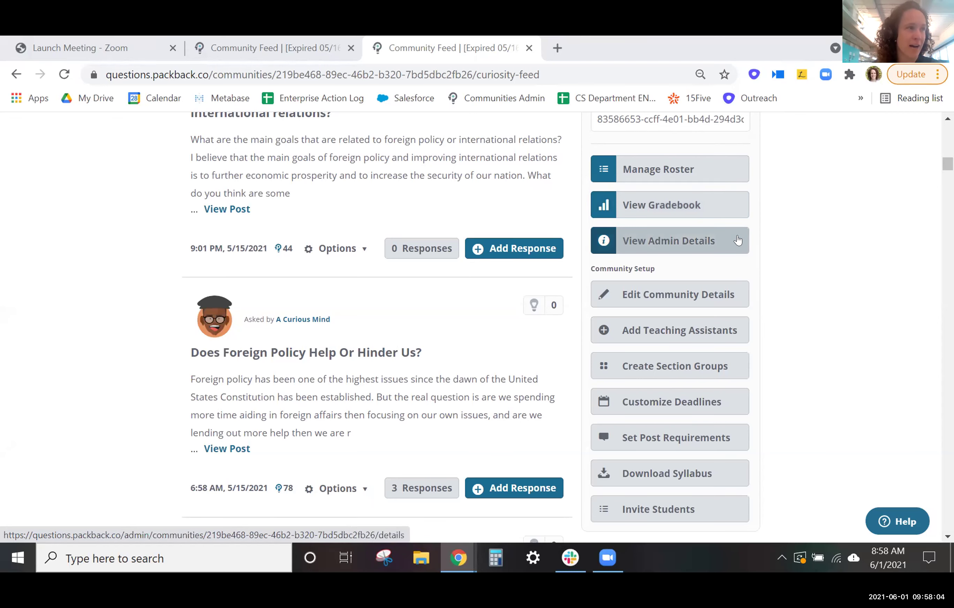
# - Open the gradebook, return to the community feed's professor tools, and reopen the gradebook's automated grading period reports
pyautogui.click(708, 206)
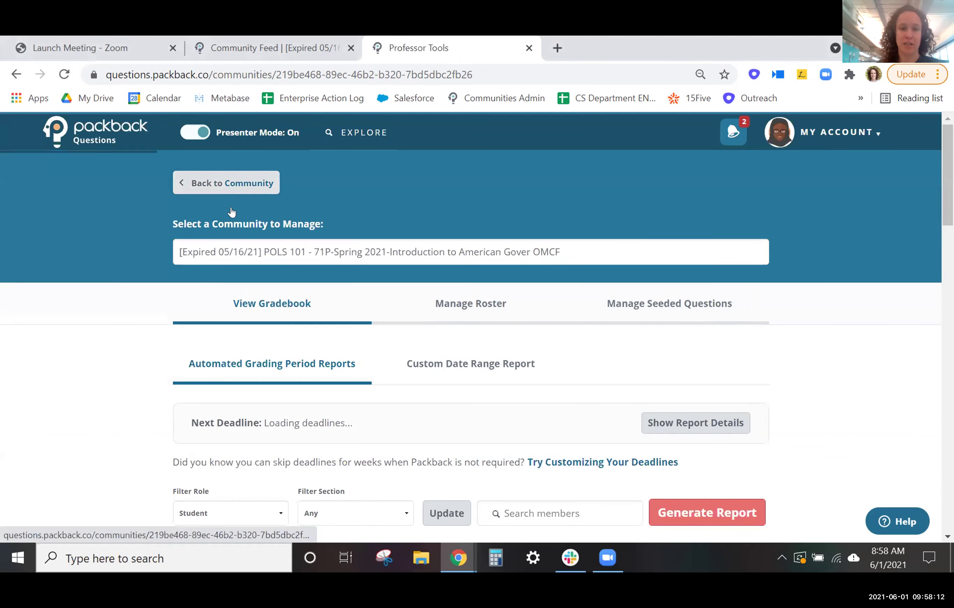
pyautogui.click(723, 367)
pyautogui.scroll(-10, 726, 347)
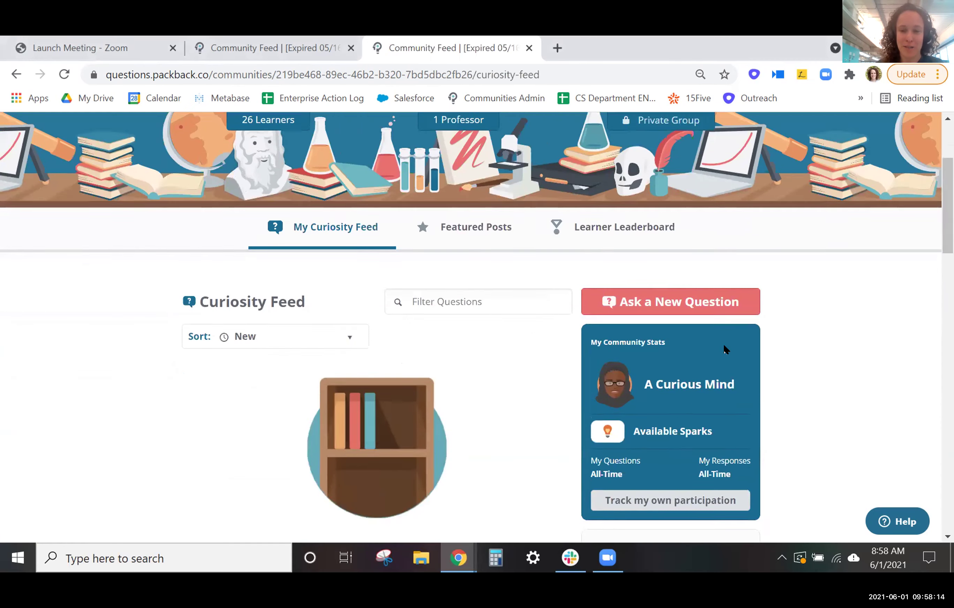
pyautogui.scroll(-8, 748, 240)
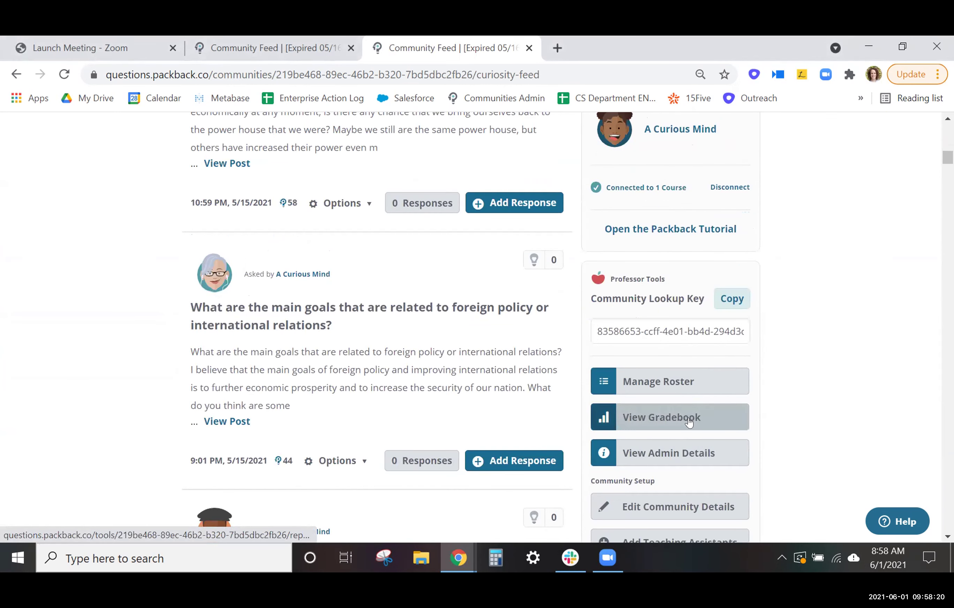
pyautogui.click(698, 428)
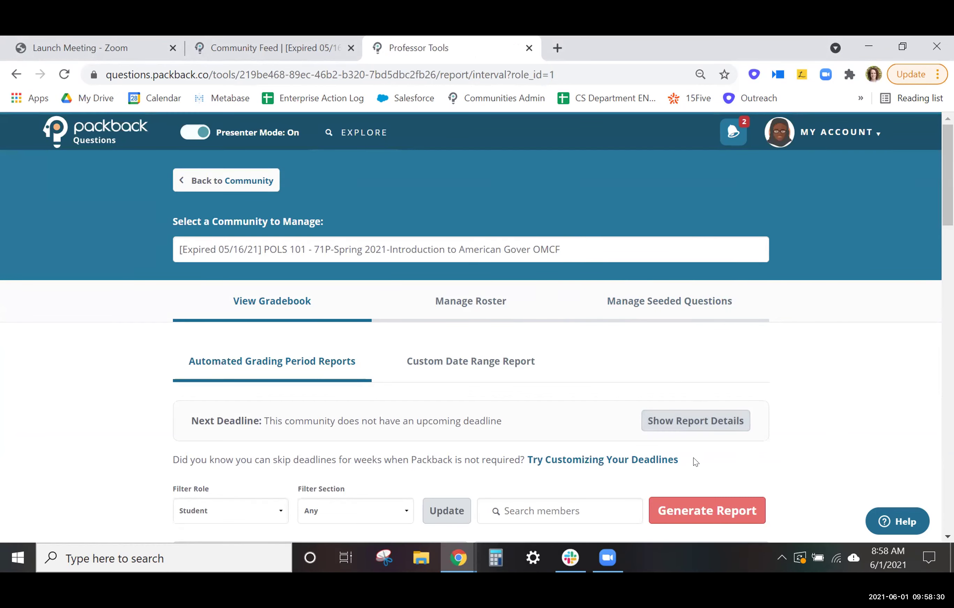
# - Examine the Packback #8 grading period report, including its date range and the students' question, response and score columns
pyautogui.scroll(-2, 690, 457)
pyautogui.scroll(2, 689, 451)
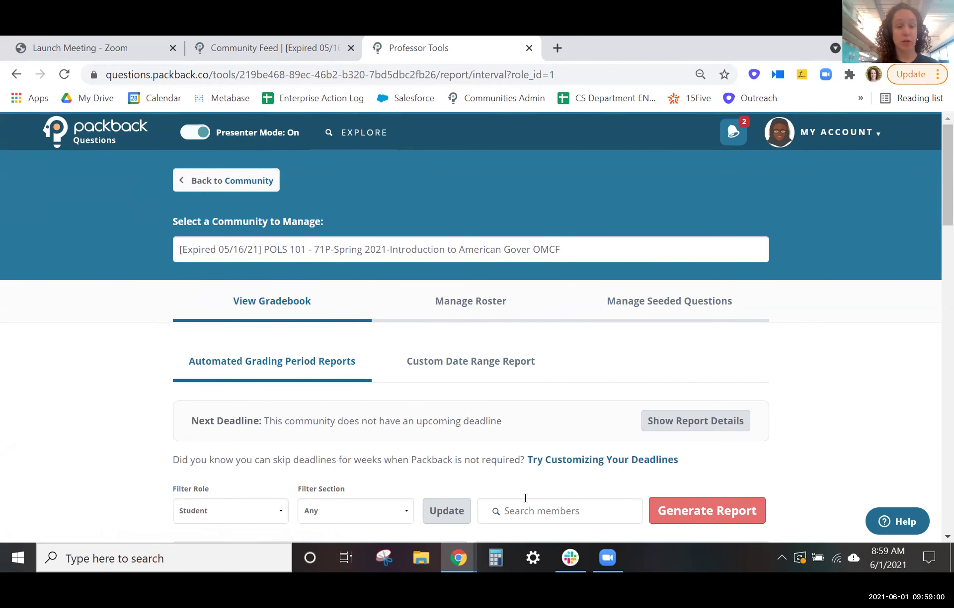
pyautogui.scroll(-3, 593, 361)
pyautogui.scroll(-5, 590, 346)
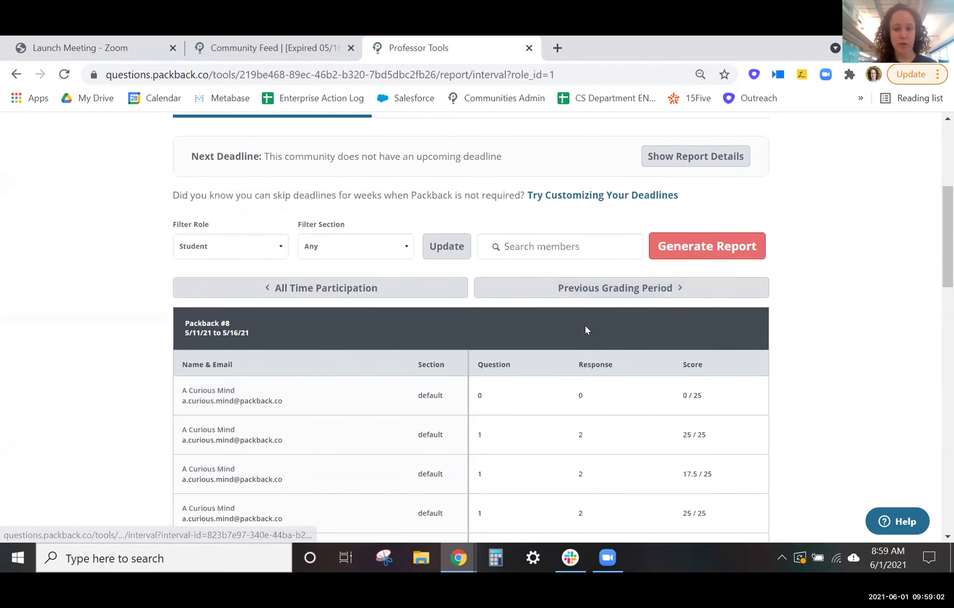
pyautogui.scroll(-2, 647, 213)
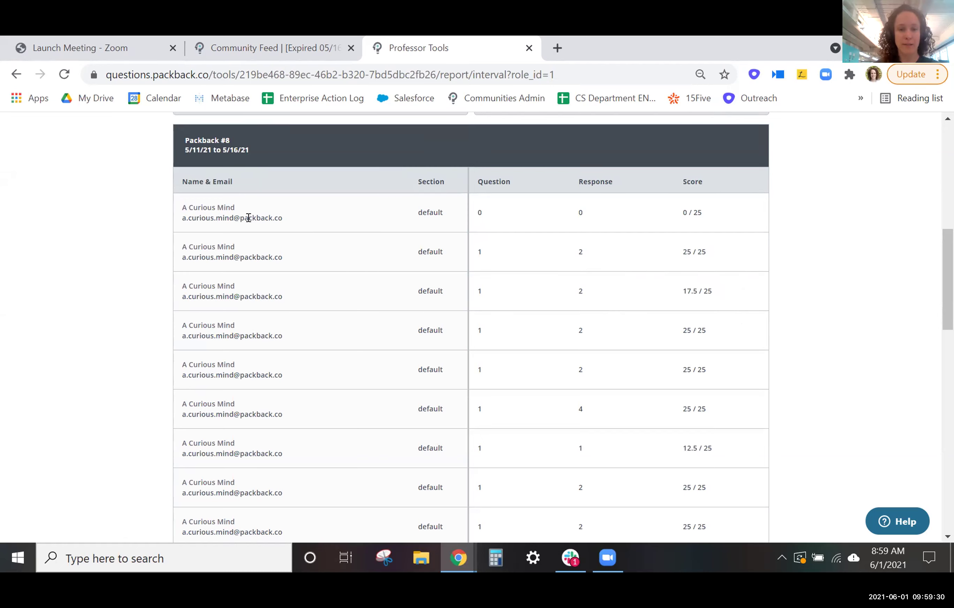
pyautogui.moveTo(273, 149); pyautogui.dragTo(173, 155)
pyautogui.scroll(-2, 570, 355)
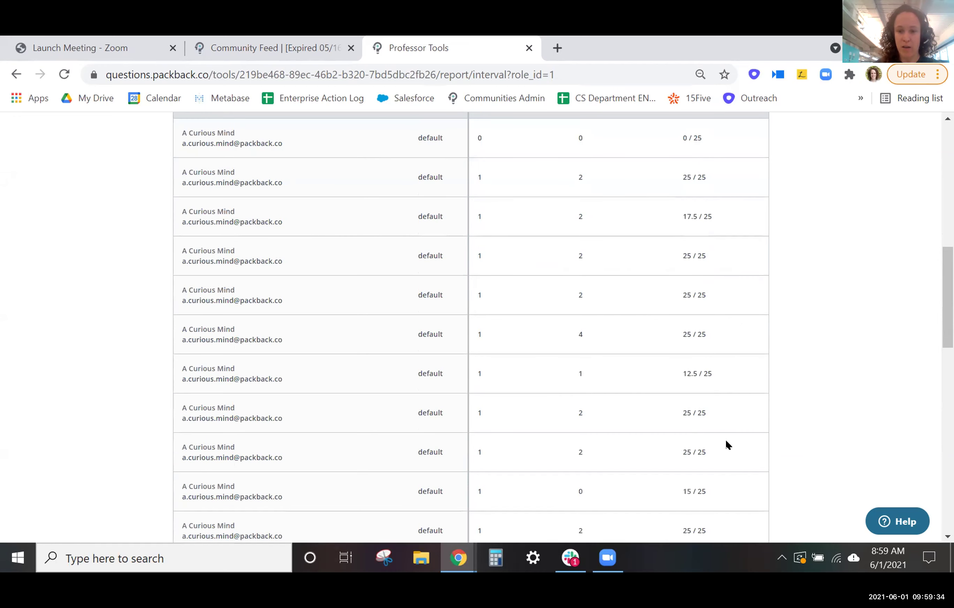
pyautogui.scroll(4, 724, 445)
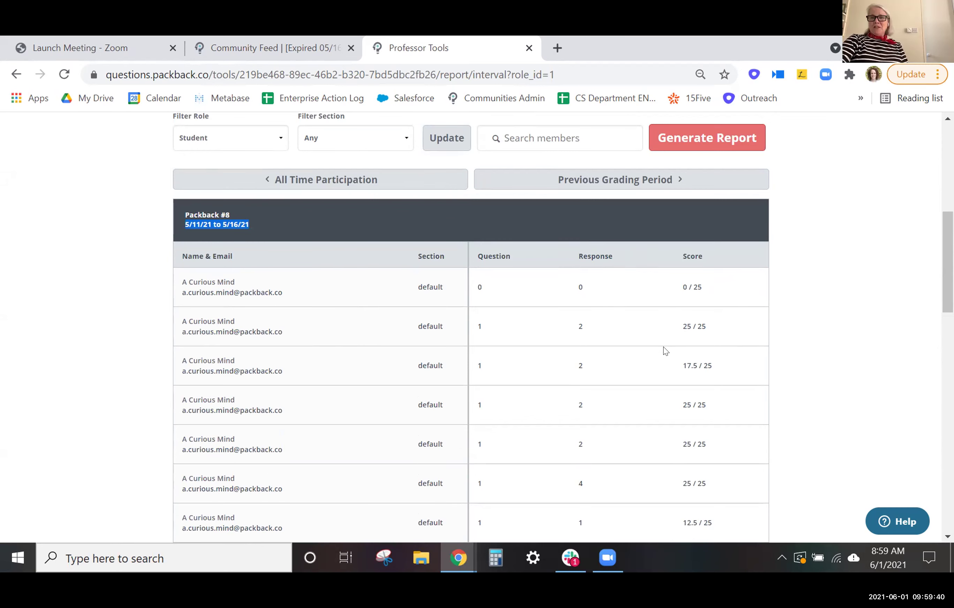
pyautogui.click(840, 347)
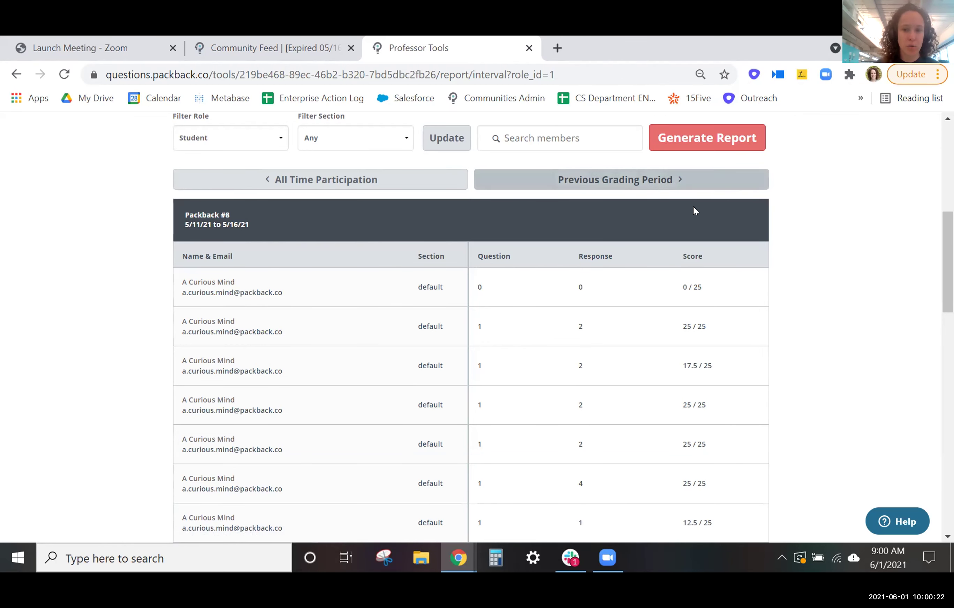
pyautogui.scroll(-5, 624, 297)
pyautogui.scroll(6, 688, 313)
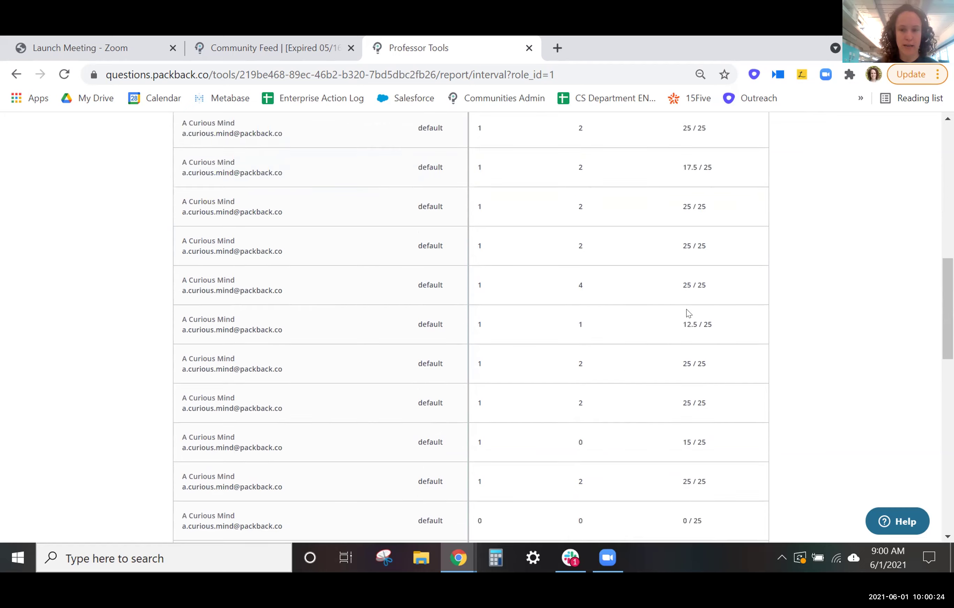
# - Open the gradebook report's download options, review the interval, role, section and included-field settings, and close them without generating a report
pyautogui.click(704, 140)
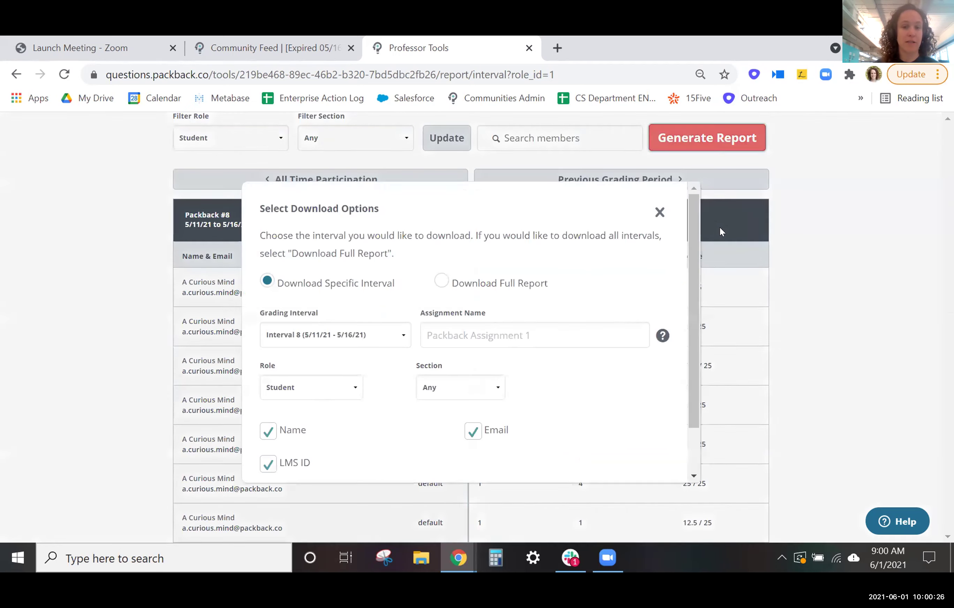
pyautogui.scroll(-2, 486, 367)
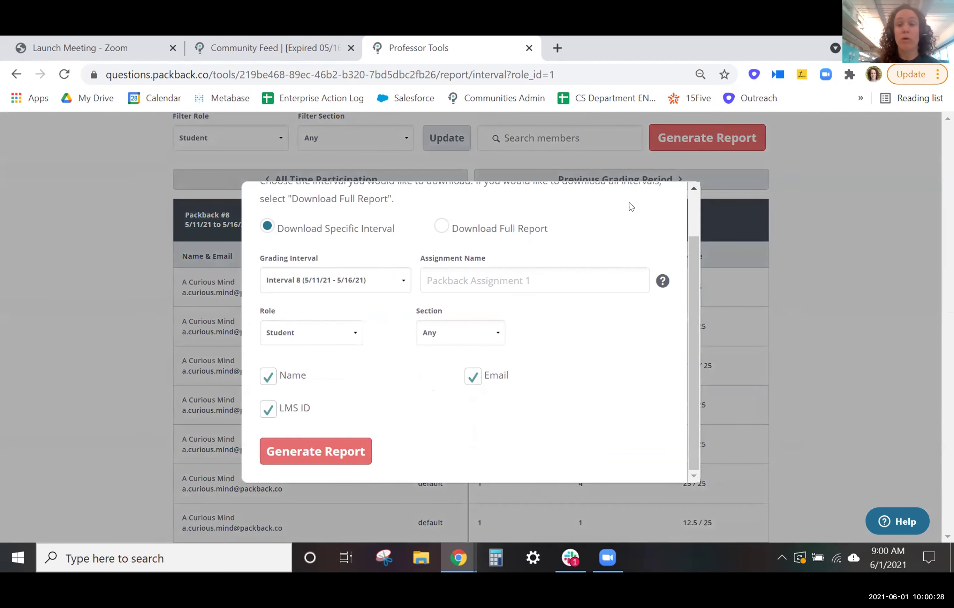
pyautogui.scroll(2, 693, 207)
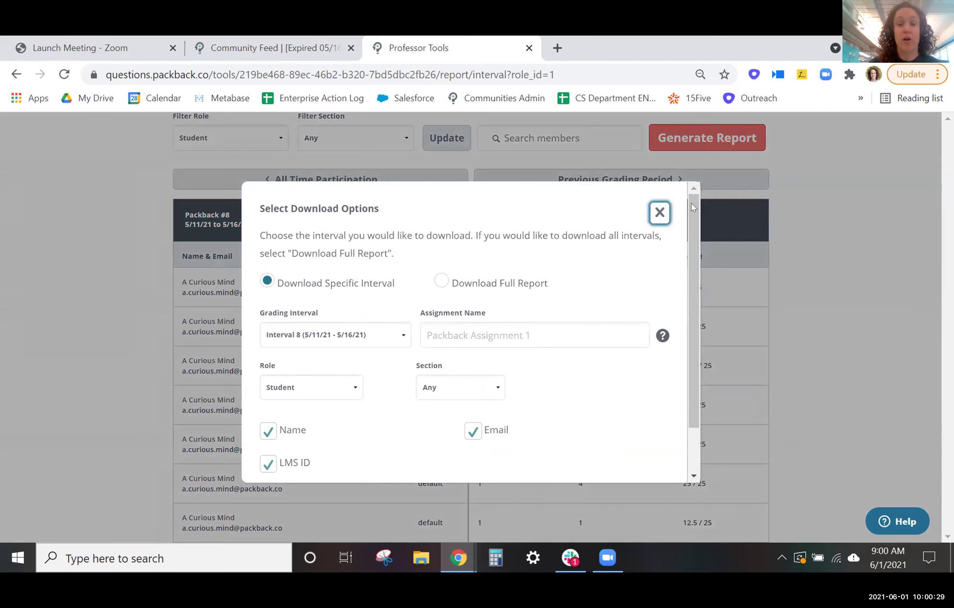
pyautogui.click(660, 213)
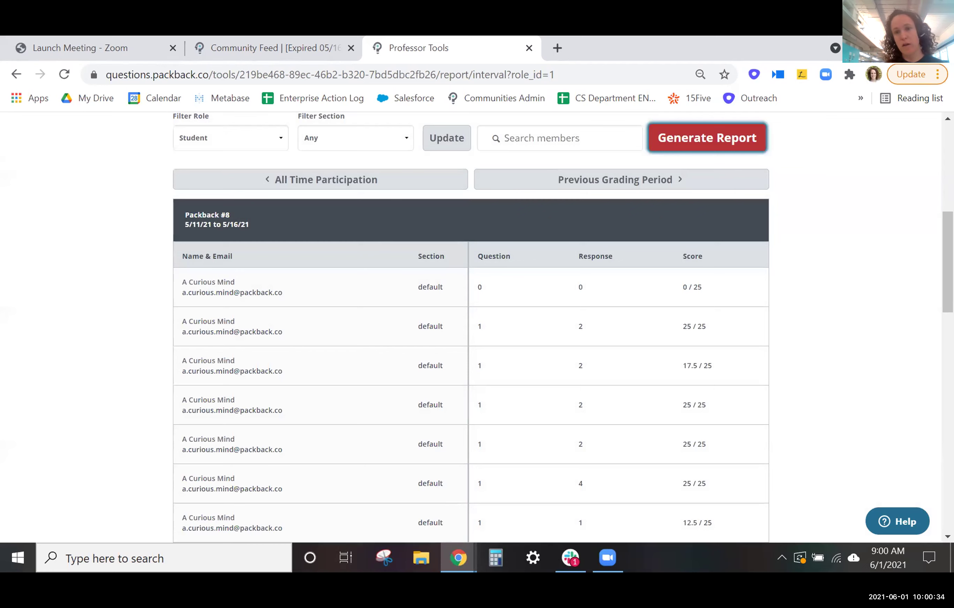